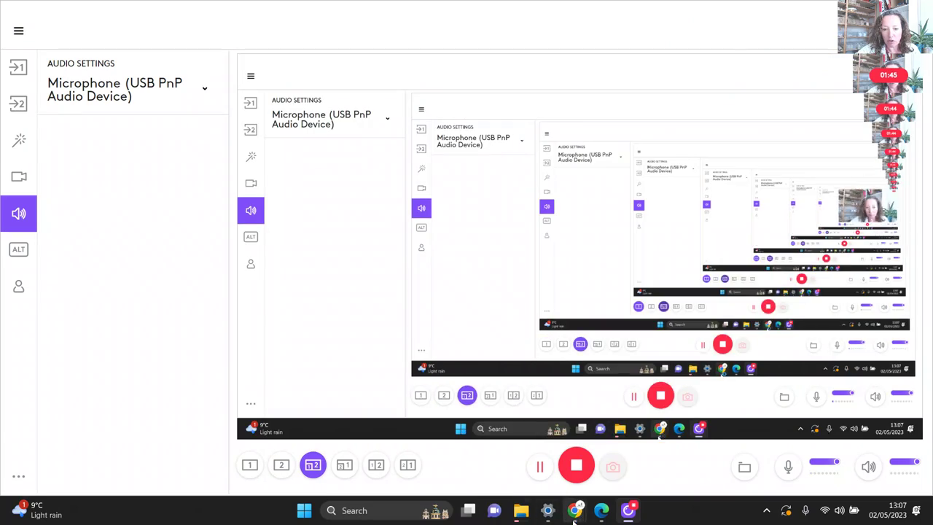
Step: Read The Soap Coach blog post on defining a soap business niche, then go to the empty ChatGPT chat
click(549, 467)
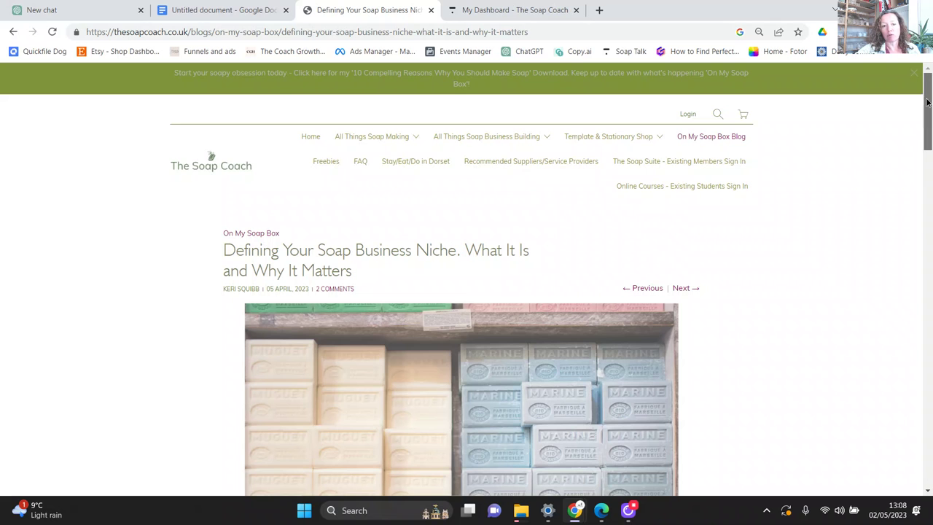
drag(927, 102, 931, 140)
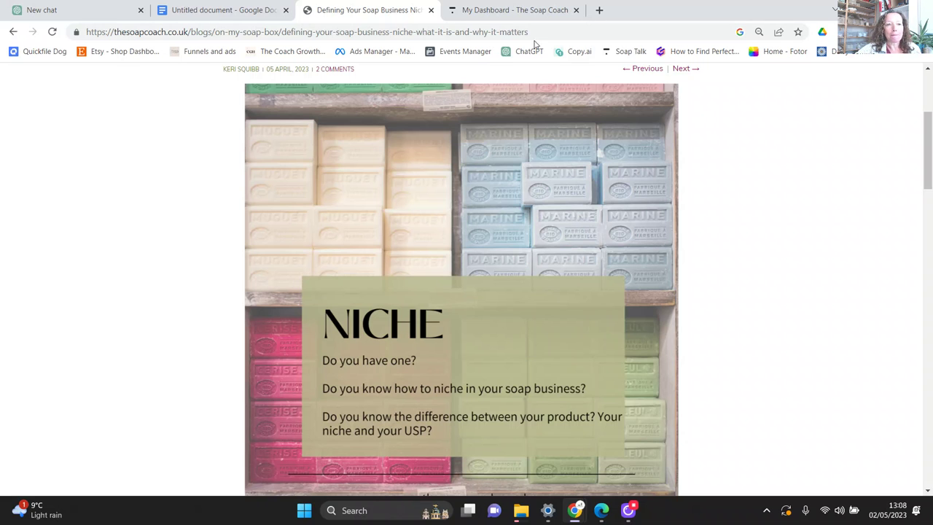
click(89, 16)
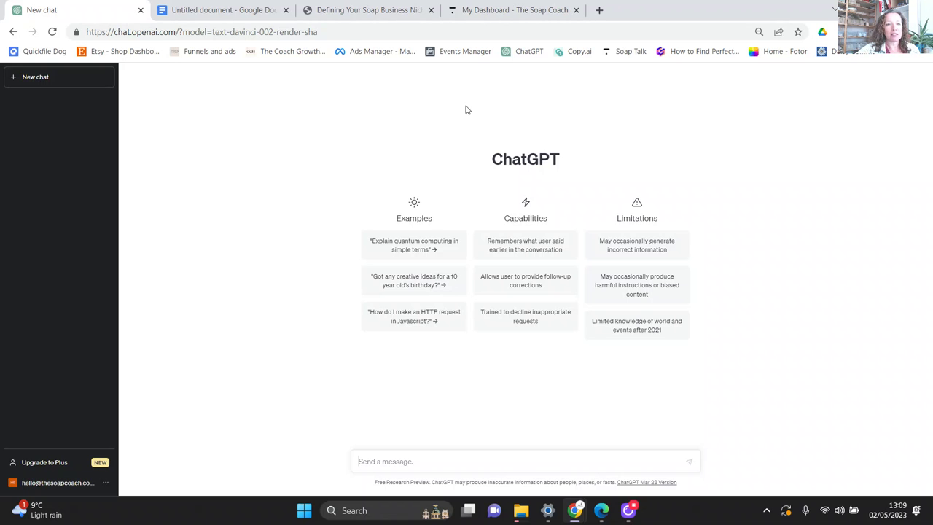
Step: Copy the first prompt line, 'Can you give me some ideas for a soap and skincare business niche'
click(218, 15)
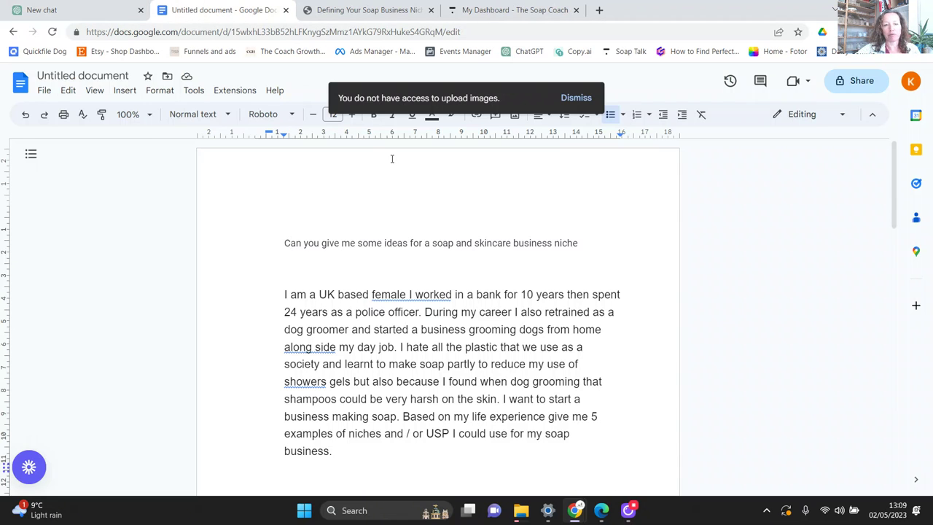
click(286, 243)
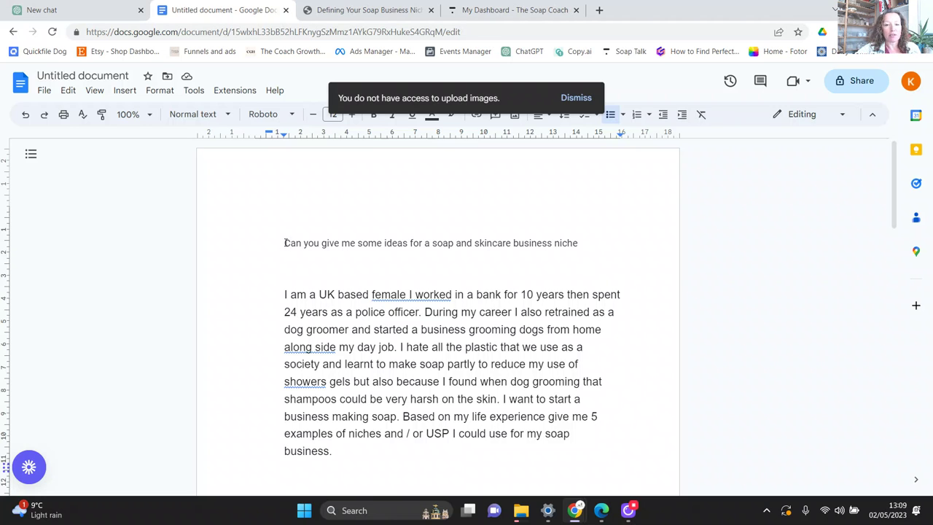
drag(286, 242, 583, 261)
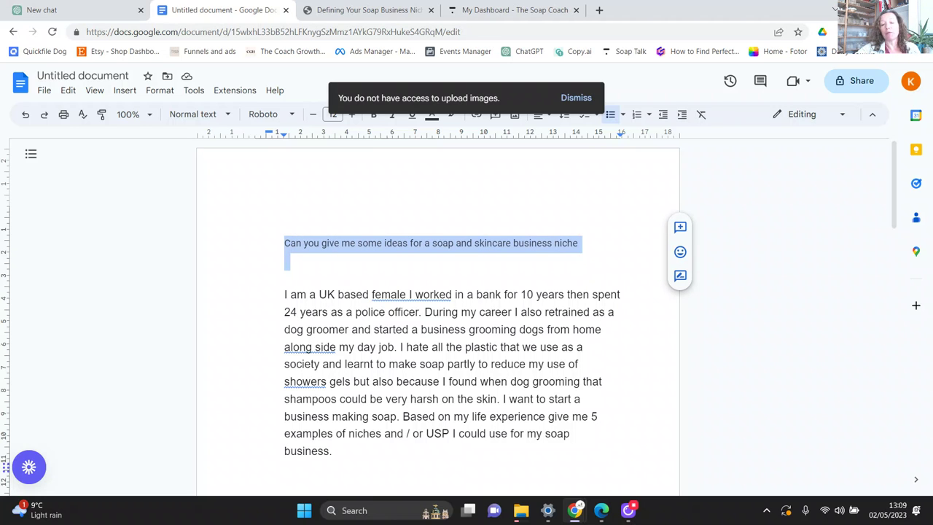
right_click(566, 235)
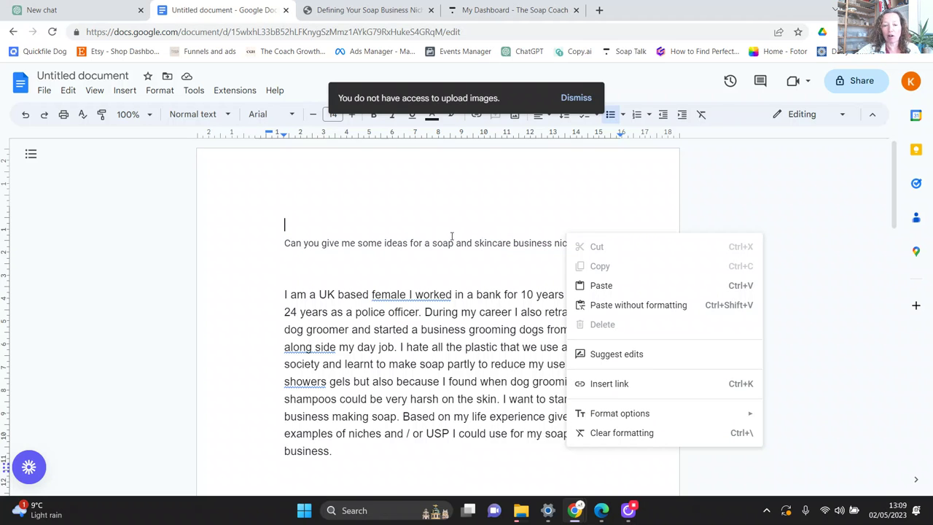
click(451, 241)
drag(284, 243, 601, 240)
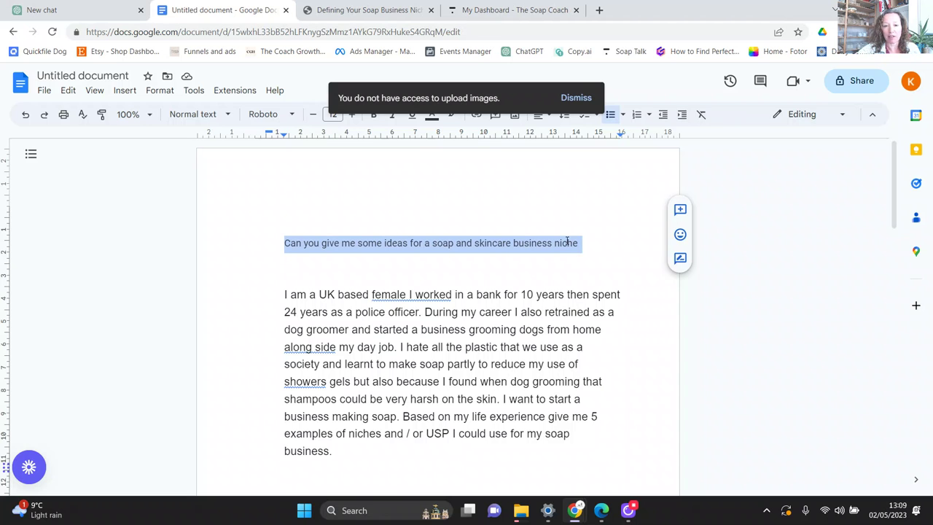
right_click(567, 242)
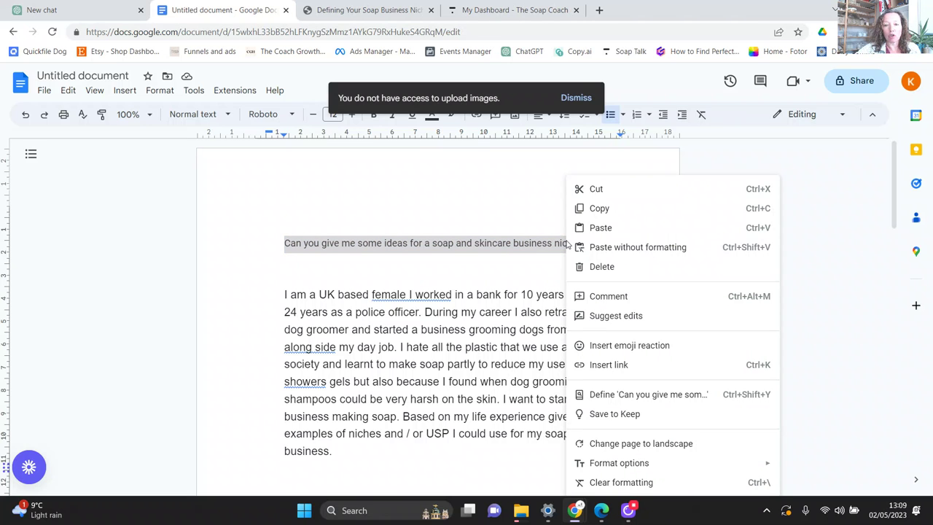
click(604, 209)
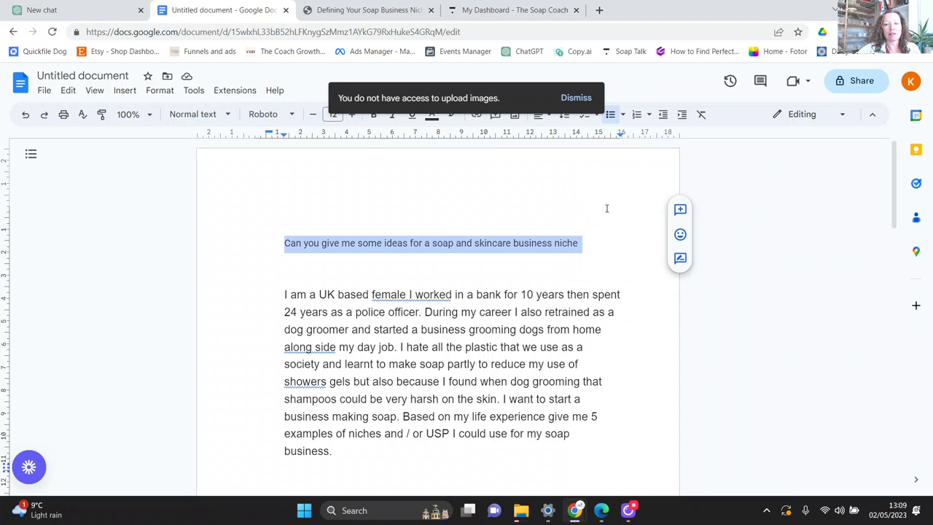
Step: Paste the soap and skincare niche question into the new chat and send it
click(81, 12)
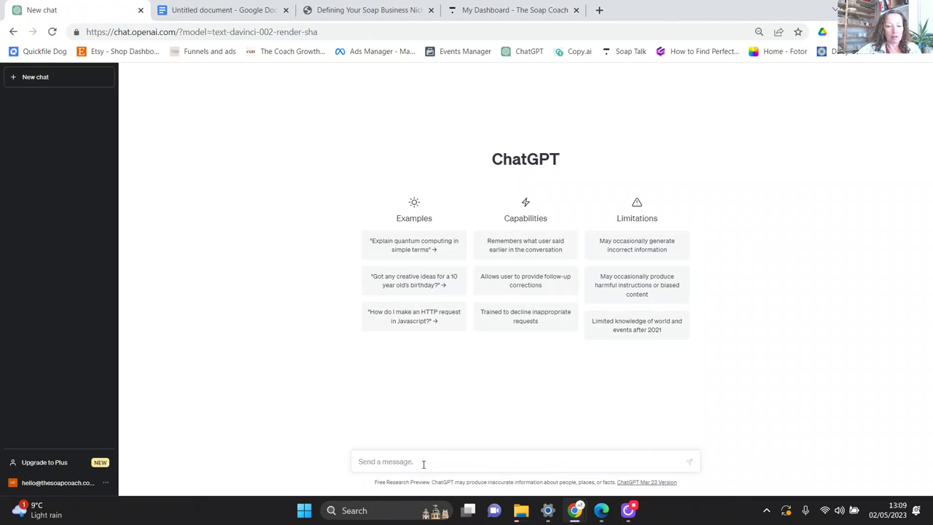
key(ctrl+v)
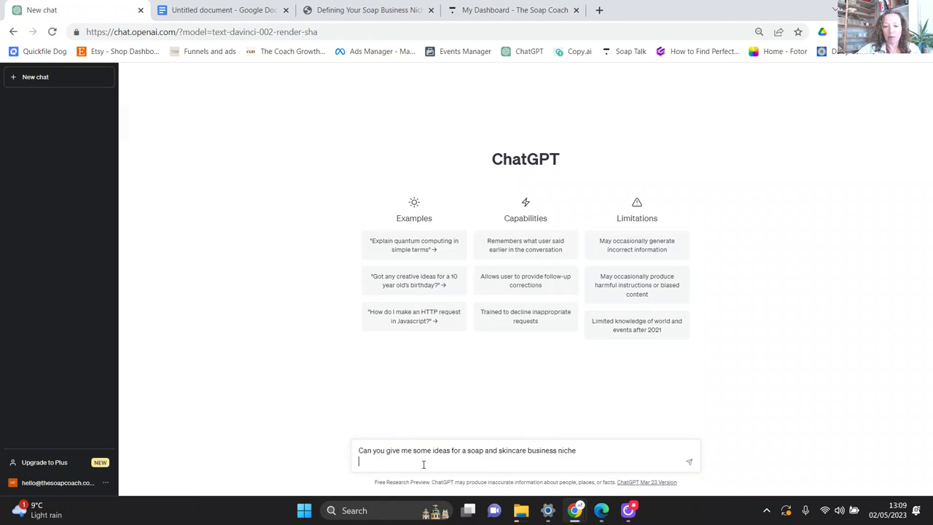
key(Return)
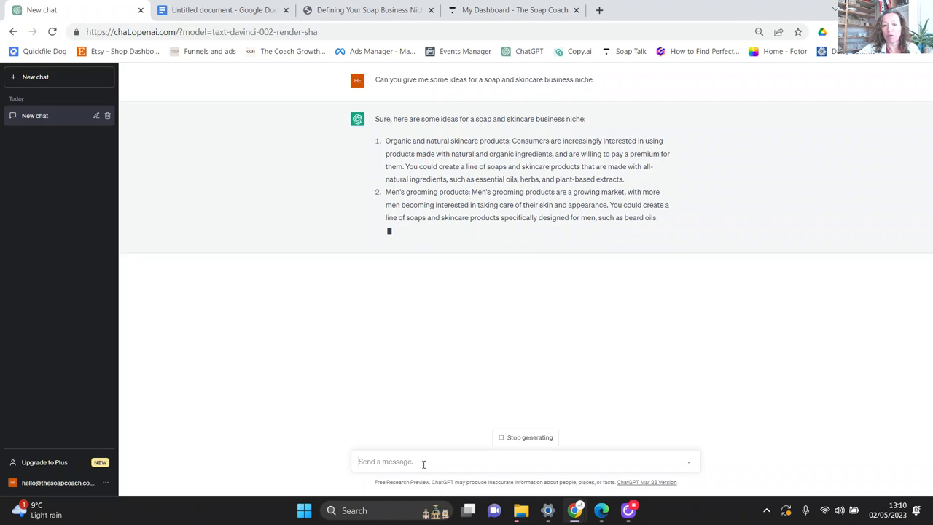
mouse_move(521, 510)
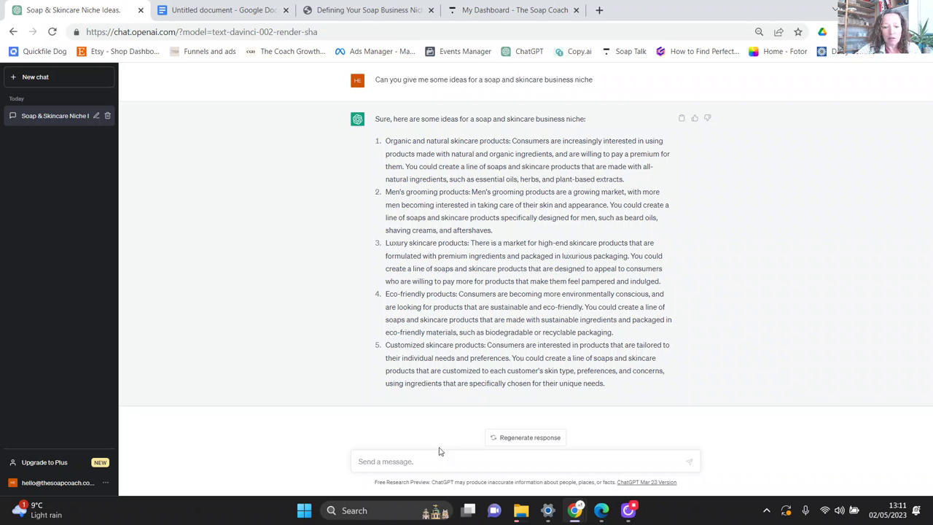
Step: Copy the personal-background paragraph asking for 5 niche or USP examples, then return to the Soap & Skincare Niche Ideas chat
click(224, 10)
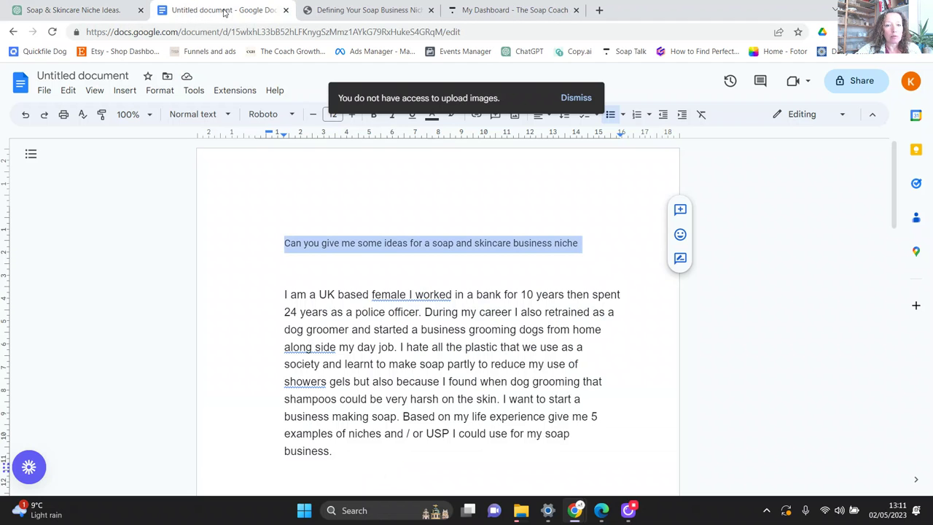
click(284, 294)
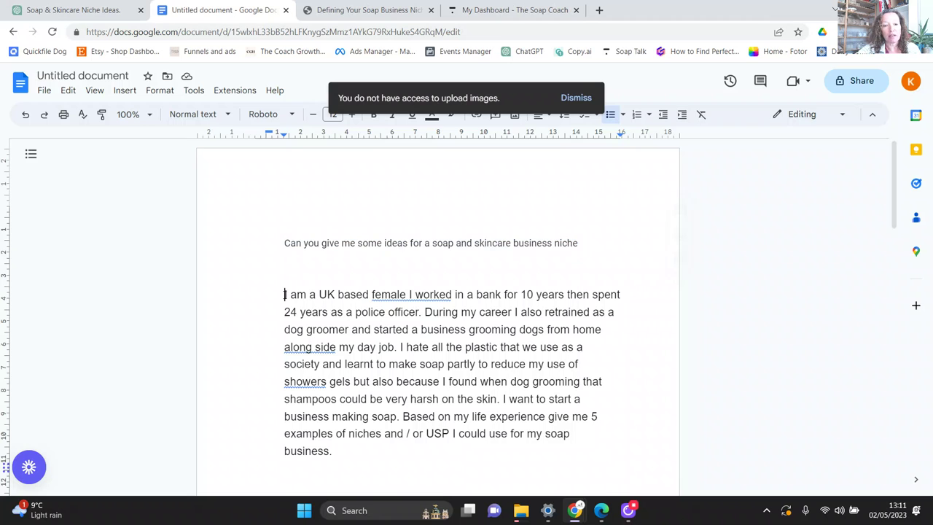
drag(284, 295, 336, 450)
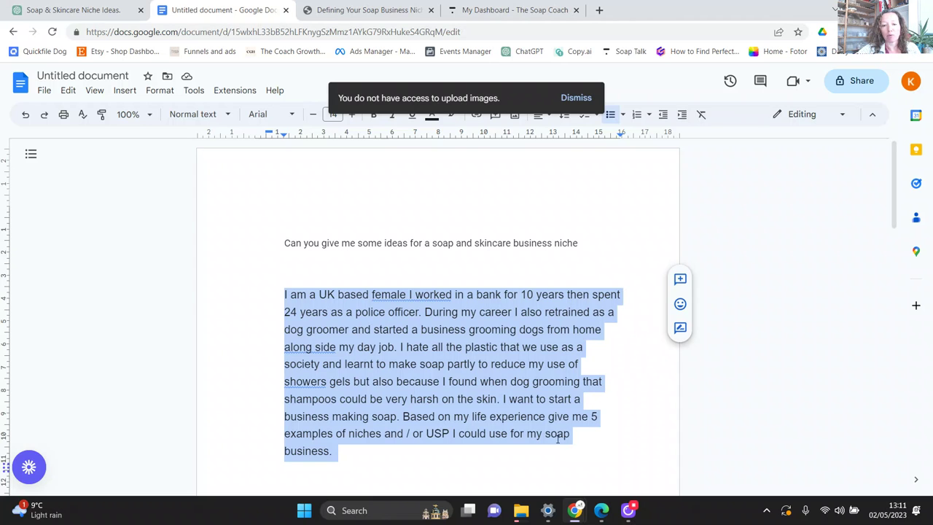
right_click(493, 368)
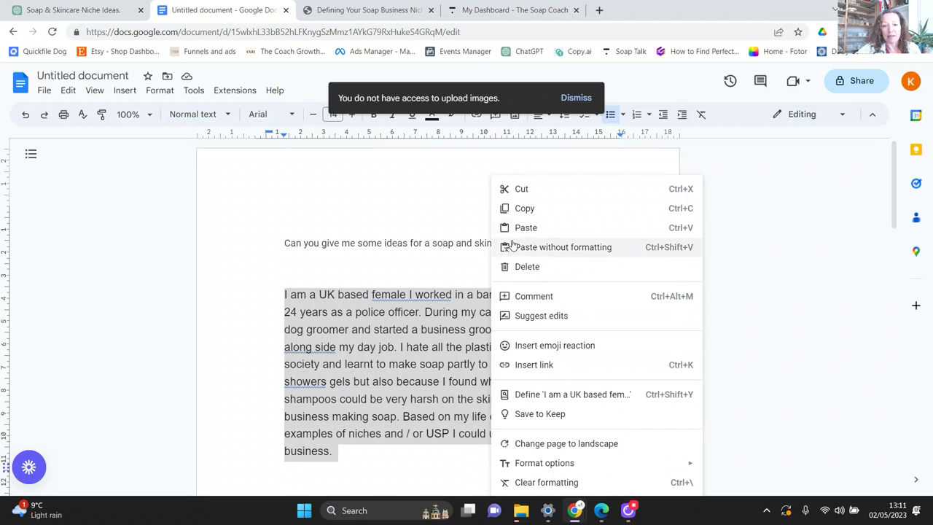
click(532, 211)
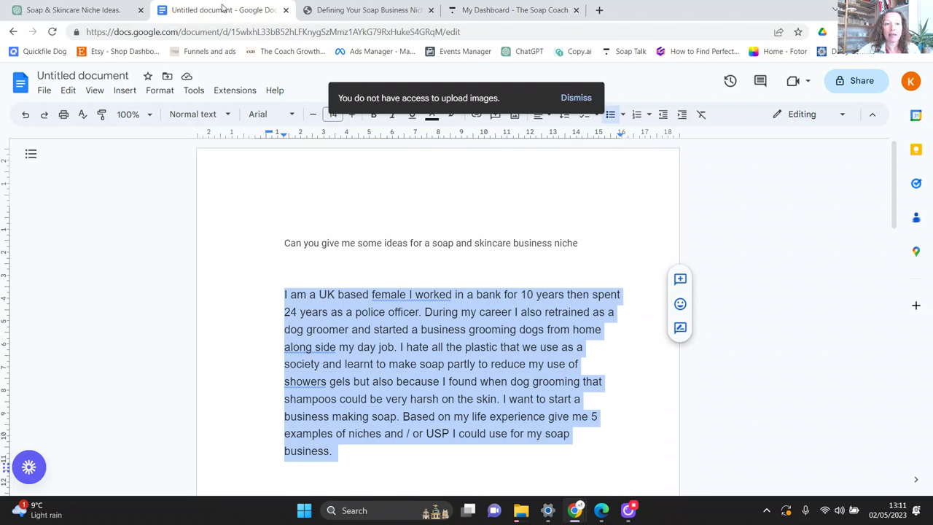
click(77, 11)
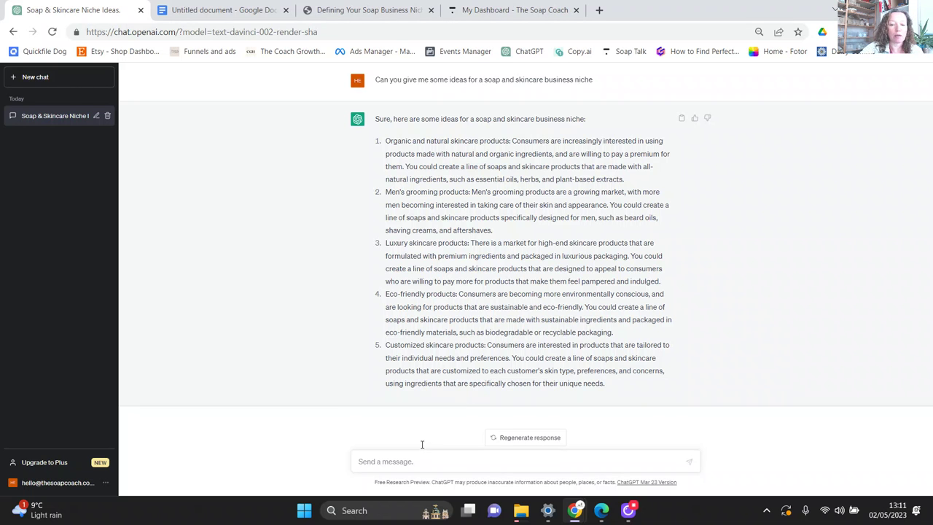
Step: Paste and send the background paragraph, then read the five tailored niches down to Soap-Making Workshops
key(ctrl+v)
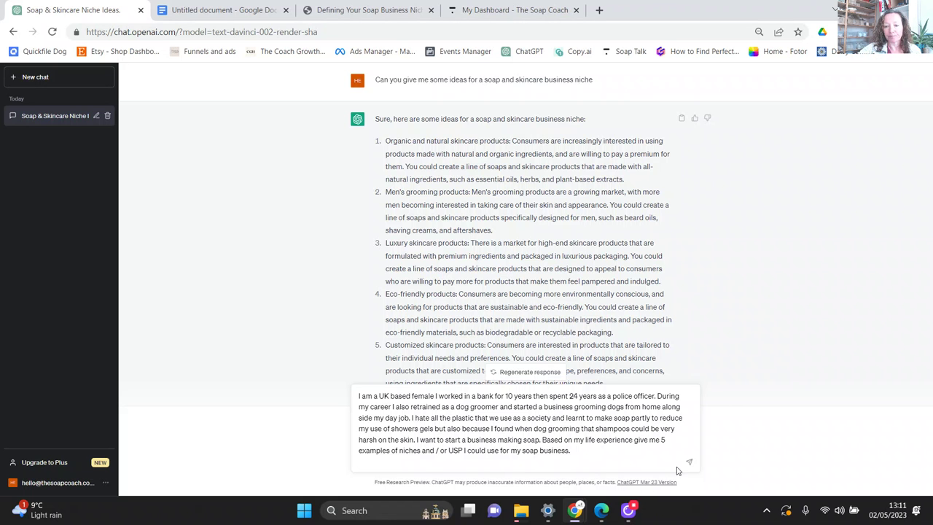
click(689, 463)
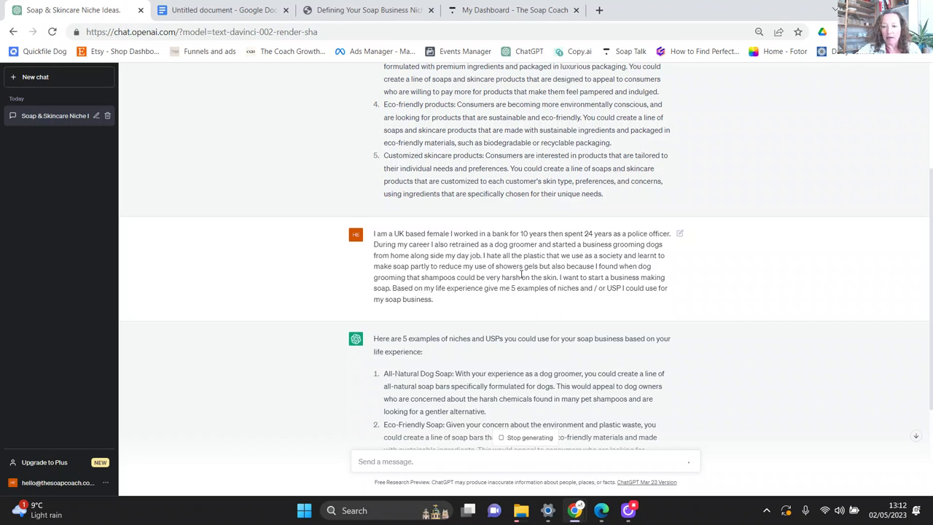
click(917, 436)
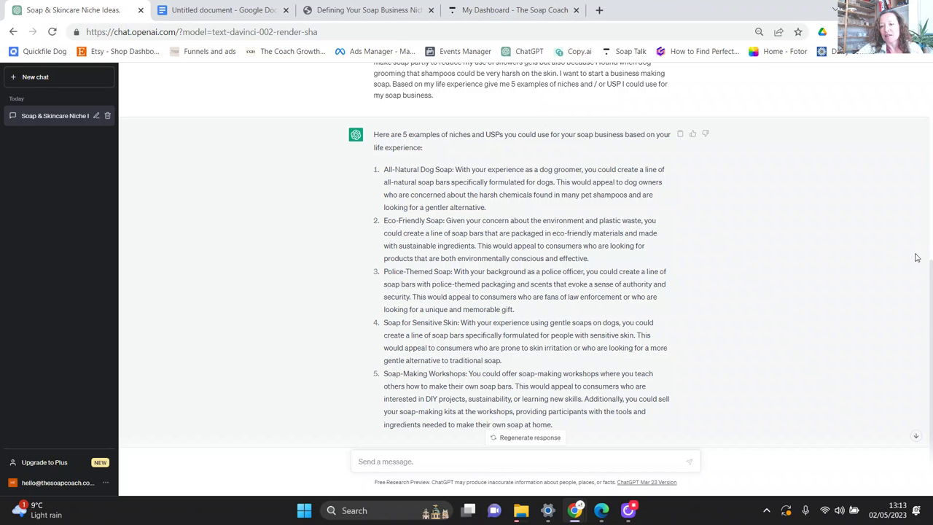
drag(930, 264, 932, 291)
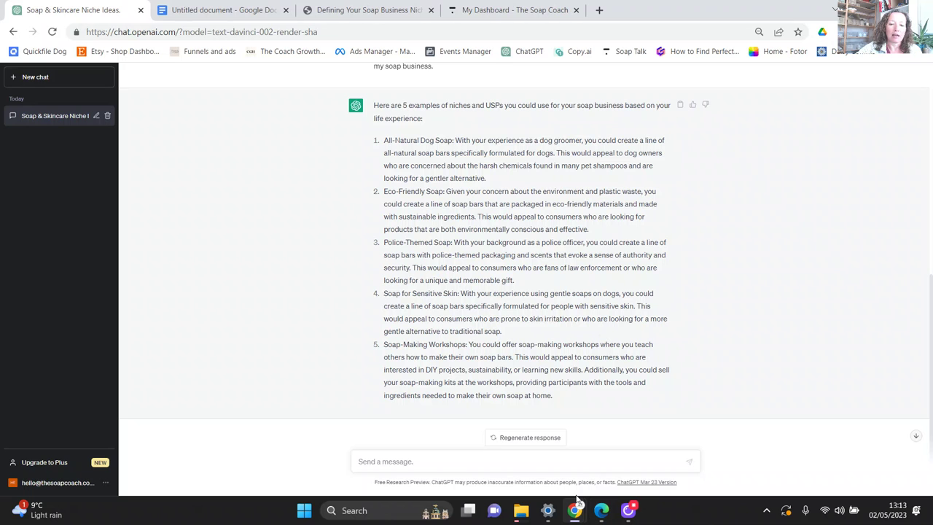
Step: Ask 'I like point 1, how could I find my ideal customer' and follow the reply
click(597, 466)
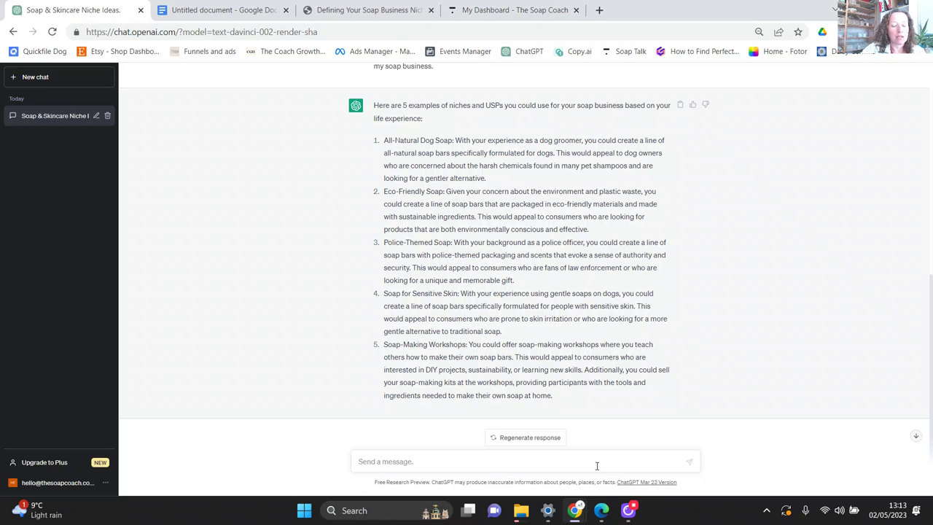
text(I like )
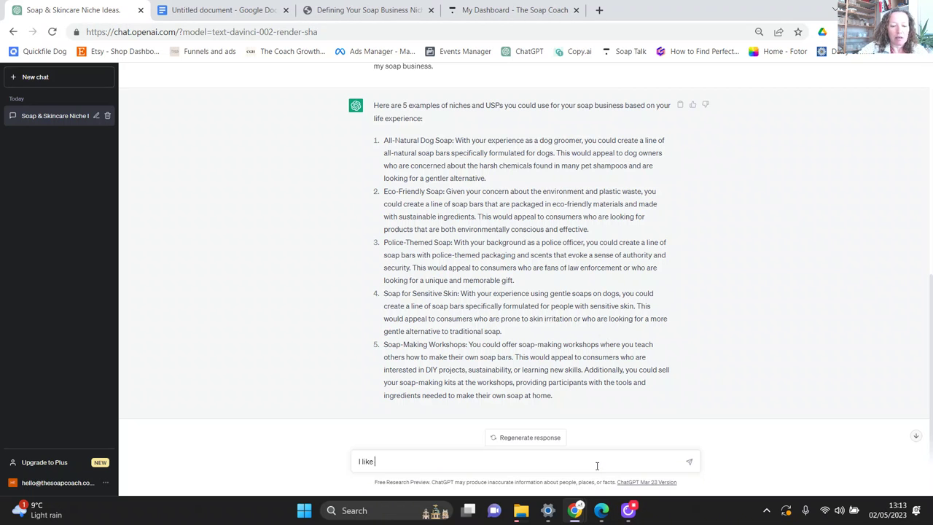
text(point 1,)
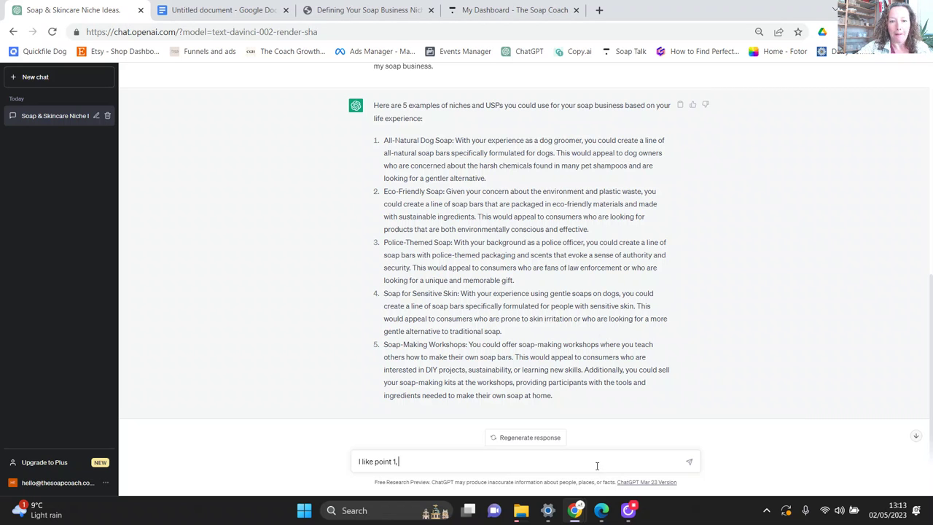
text( how could I find my ide)
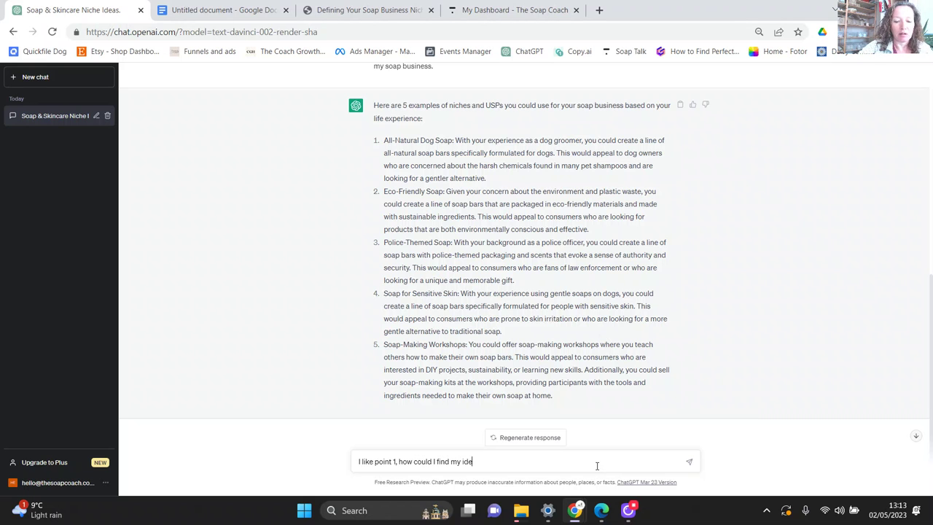
text(al customer)
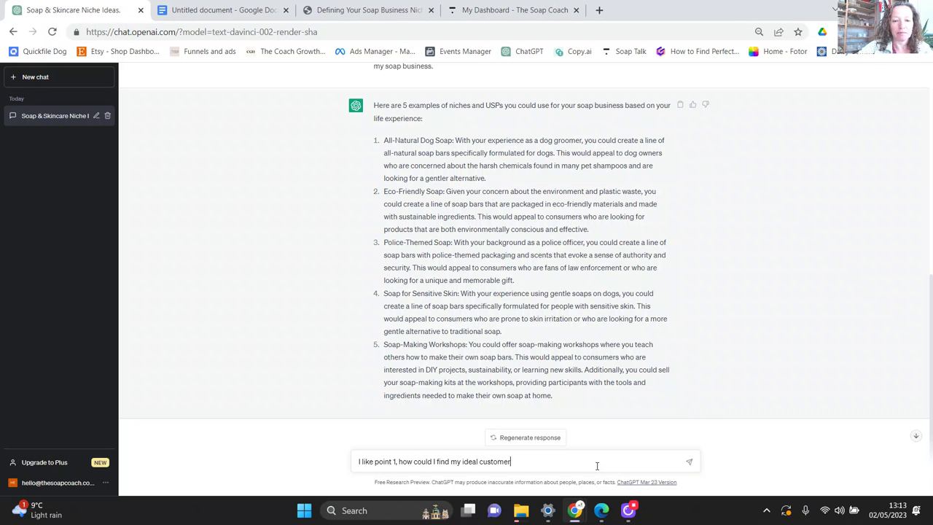
key(Return)
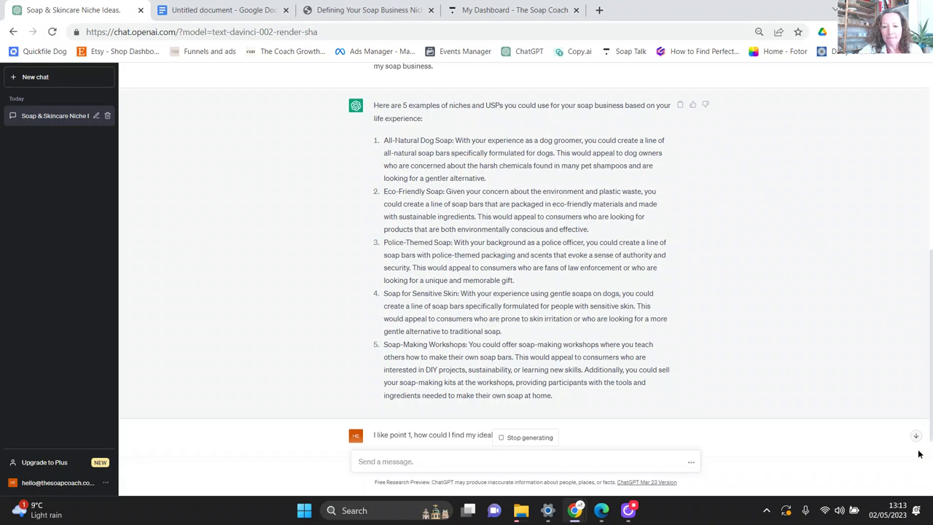
double_click(919, 441)
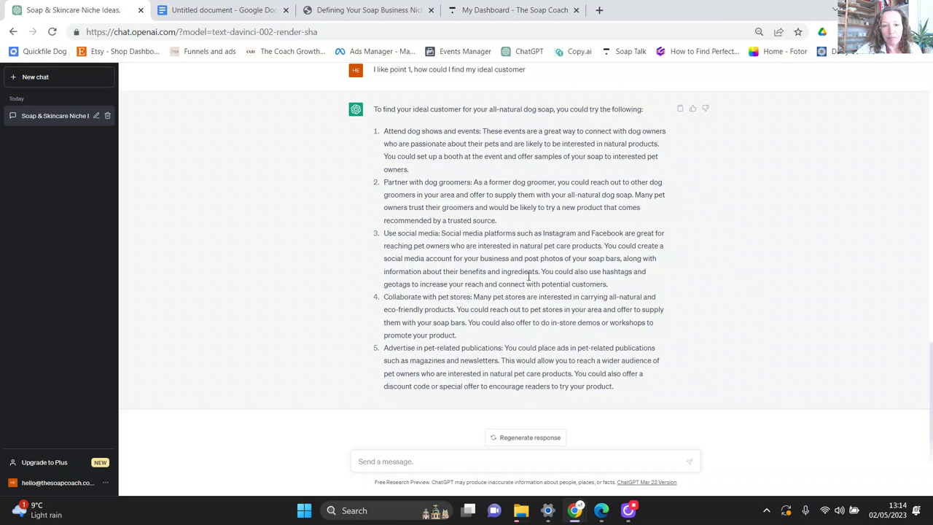
Step: Send 'How could I market my products in a way which will appeal to dog owners who like me don't like plastic'
click(427, 457)
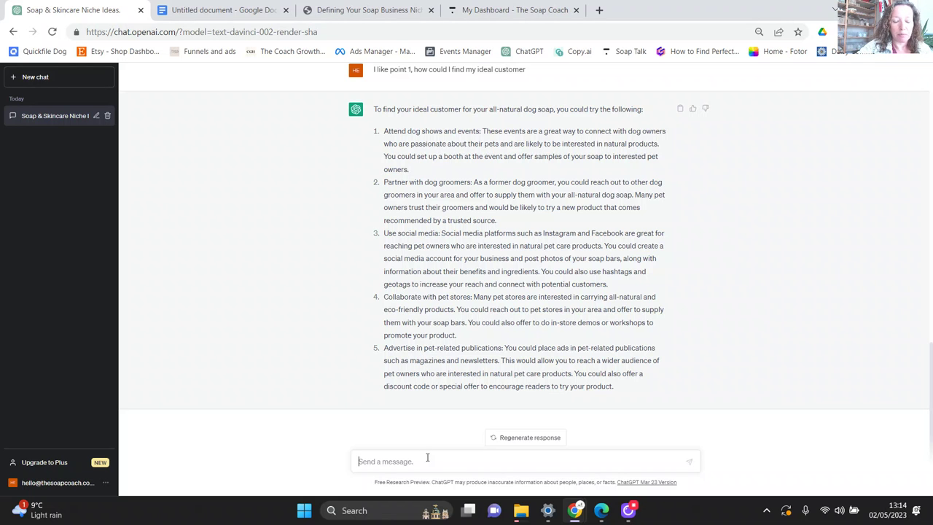
text(How could)
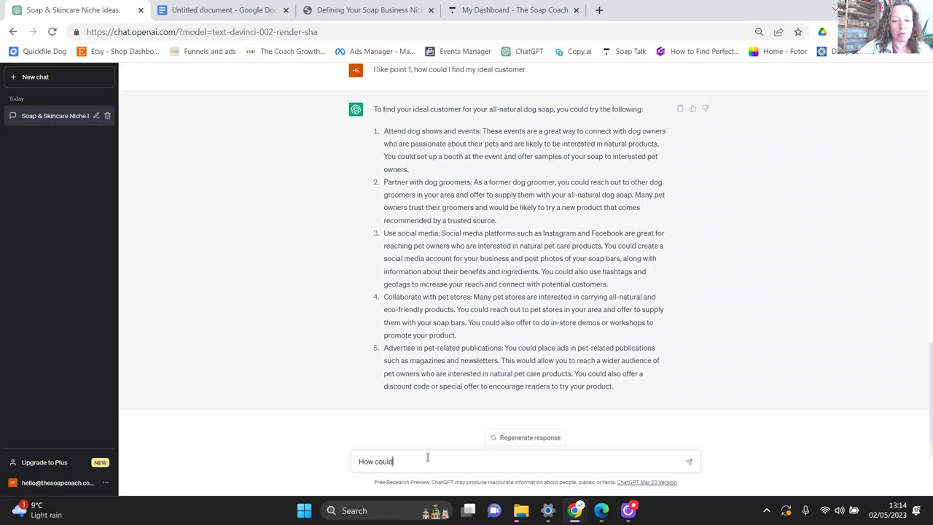
text( I market)
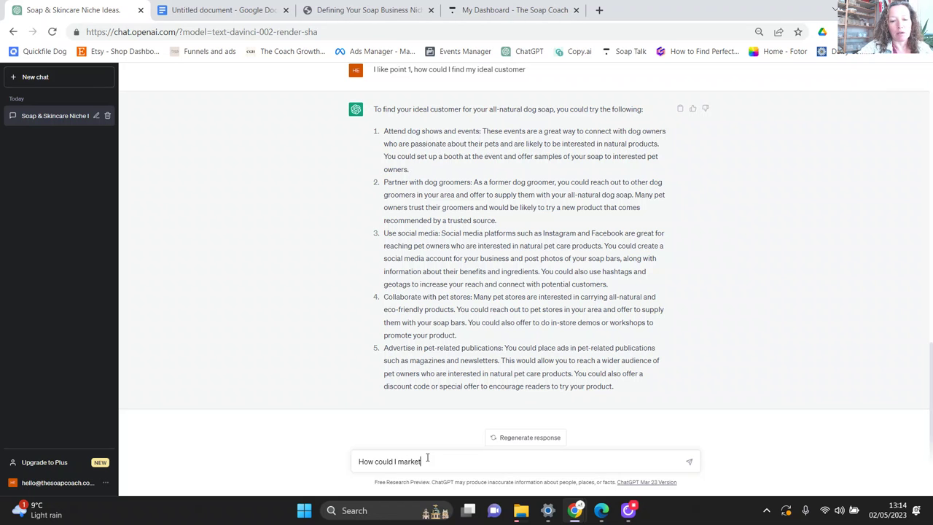
text( my products)
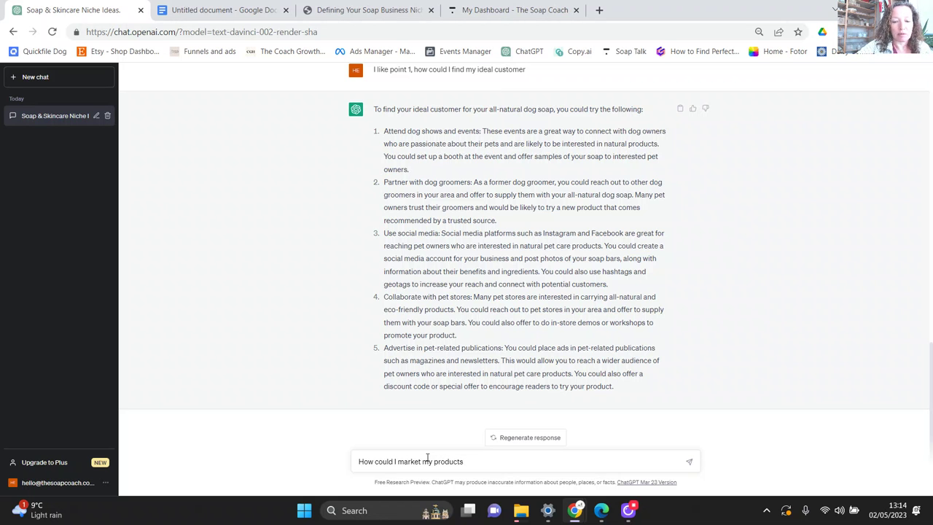
text( in a way which)
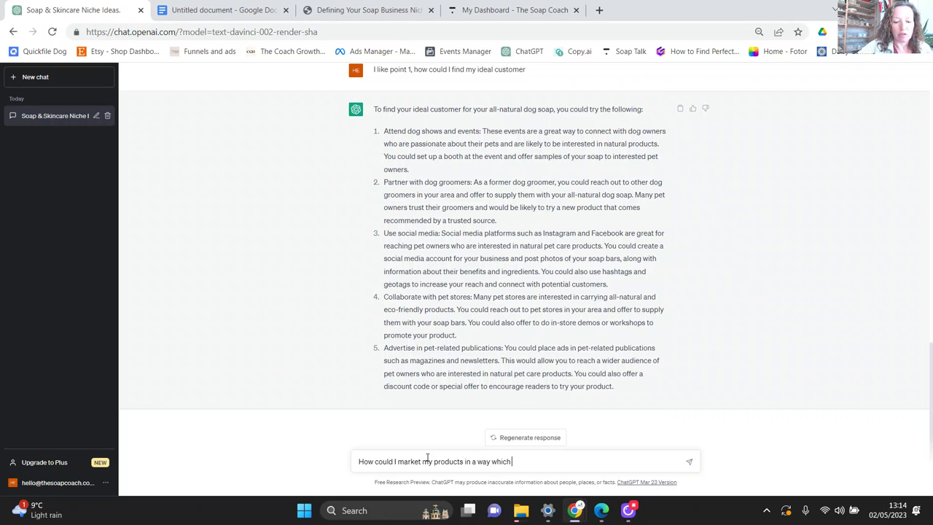
text( will appeal)
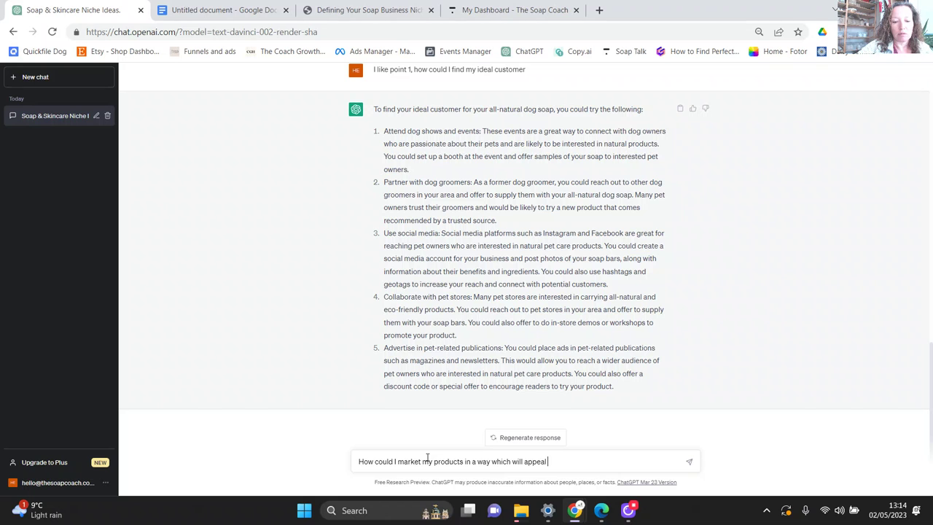
text( to dog own)
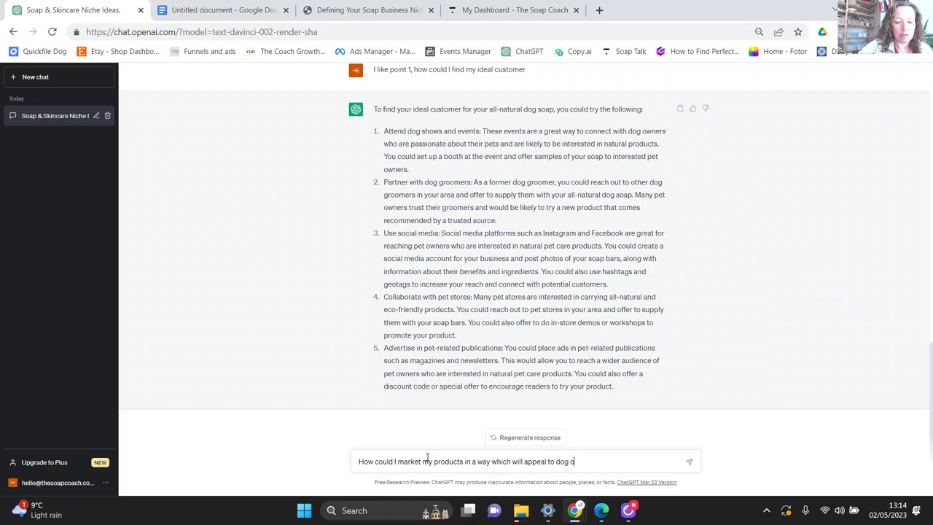
key(BackSpace)
text(ners who)
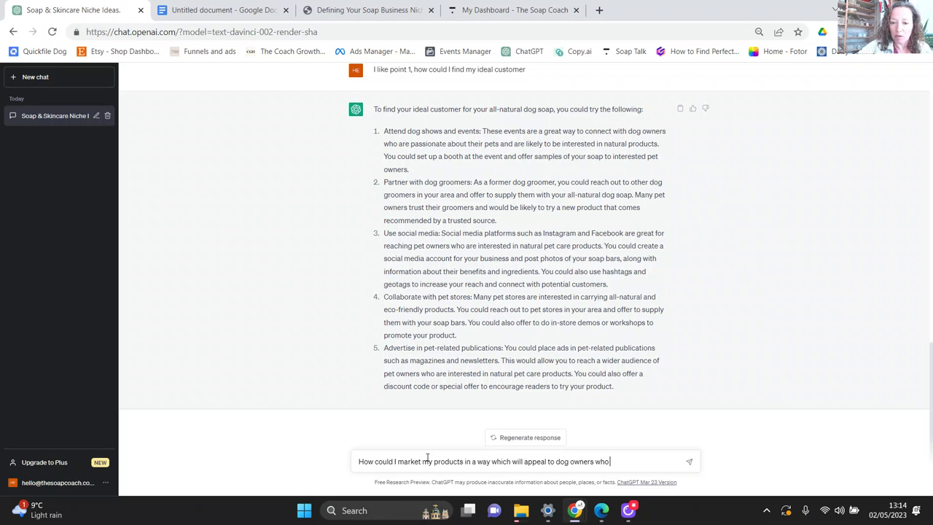
text( like me)
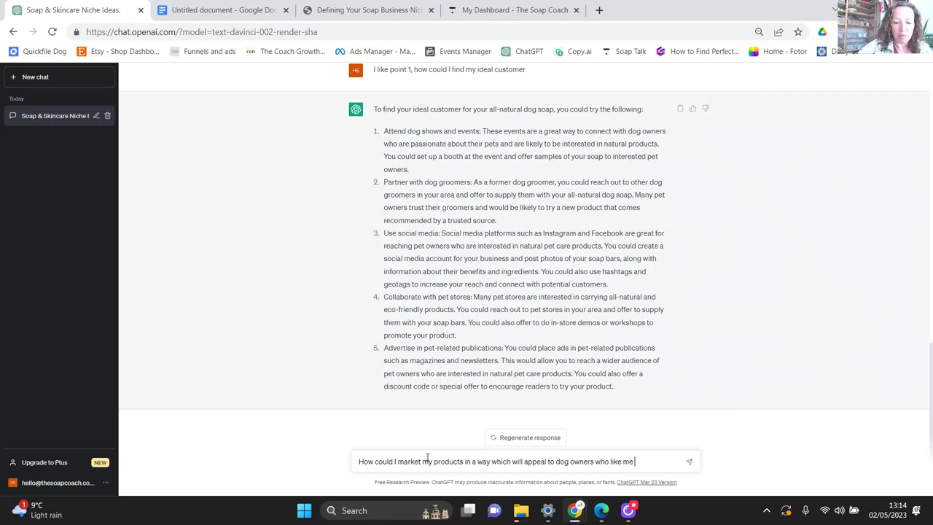
text( don't like plastic)
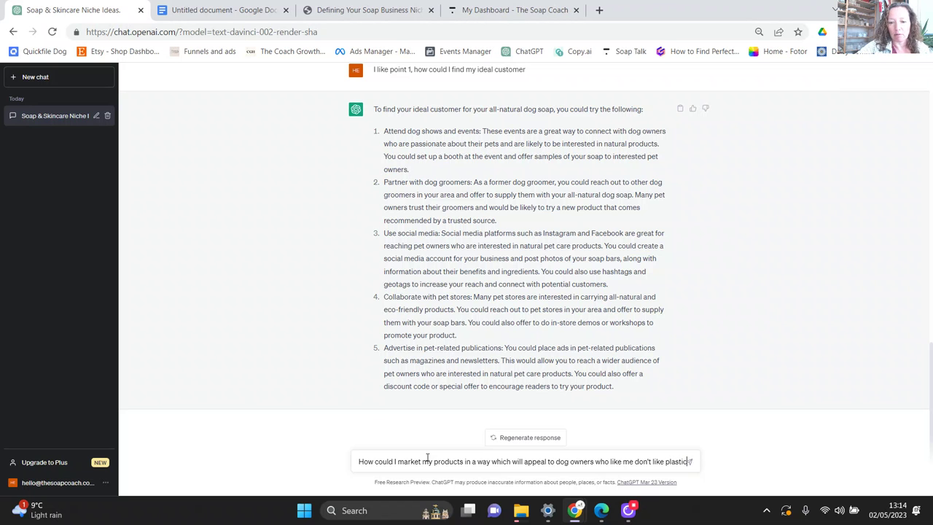
key(Return)
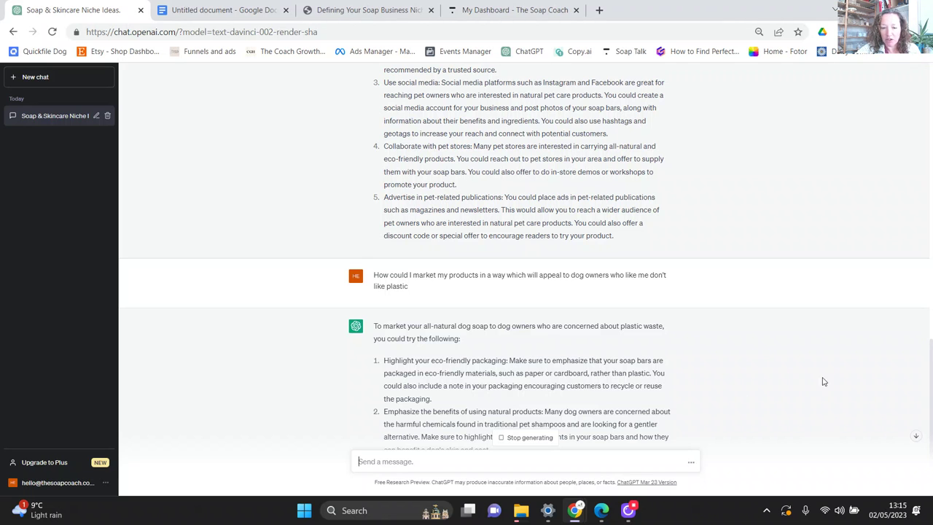
Step: Follow the plastic-free marketing reply down to its final eco-friendly events suggestion
click(917, 435)
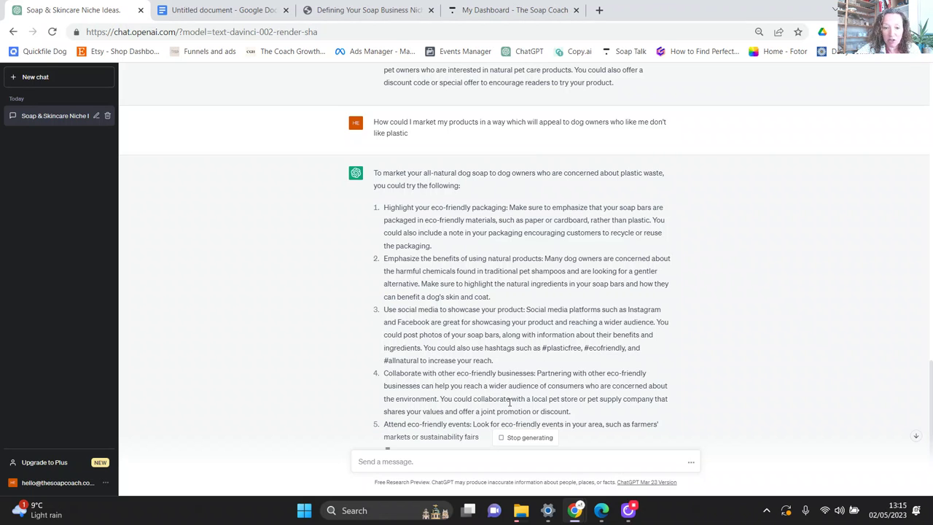
scroll(920, 436, down, 1)
triple_click(920, 435)
click(920, 435)
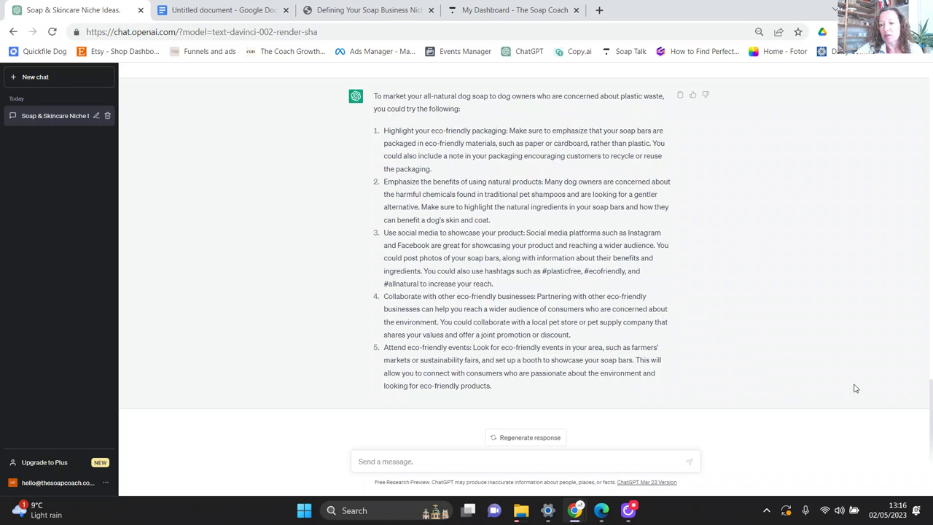
Step: Ask 'Can you come up with some ideas for a name for my business' and read the ten names
click(526, 461)
text(can y)
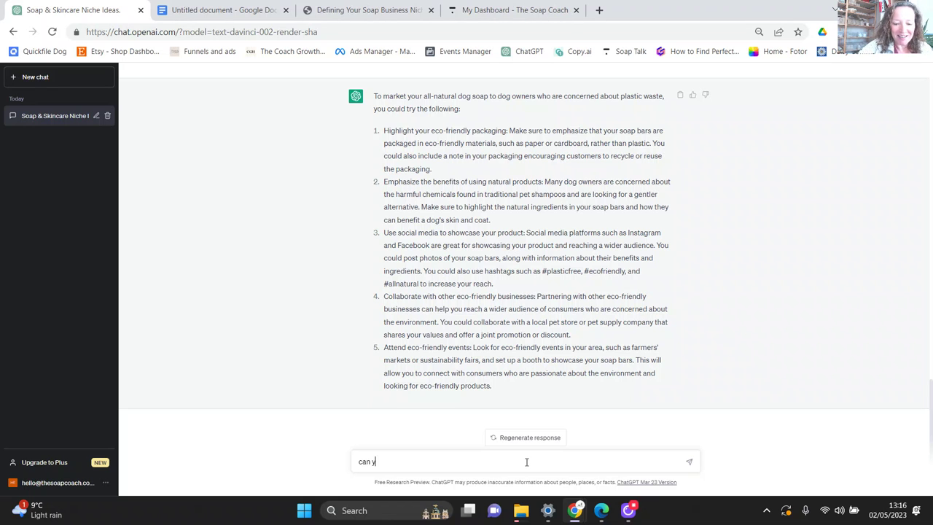
text(ou come up)
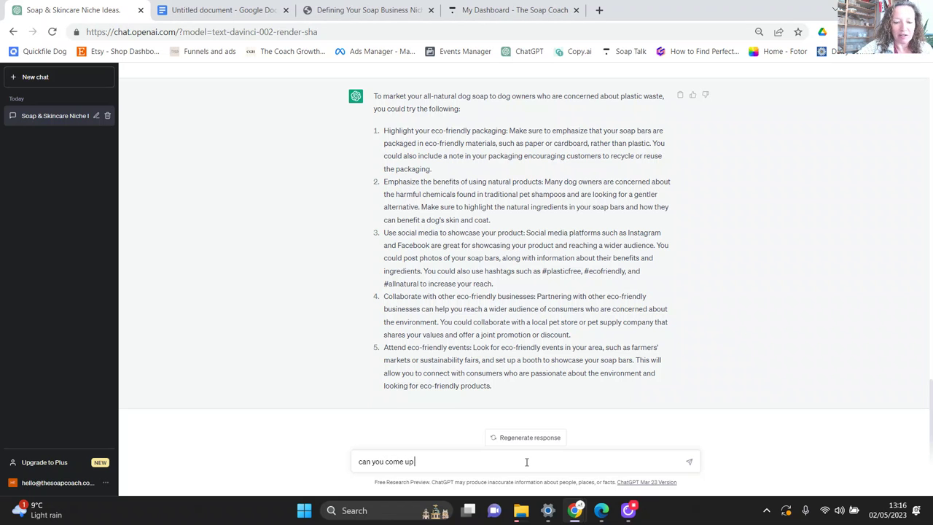
text( with some ideas for a name for my bu)
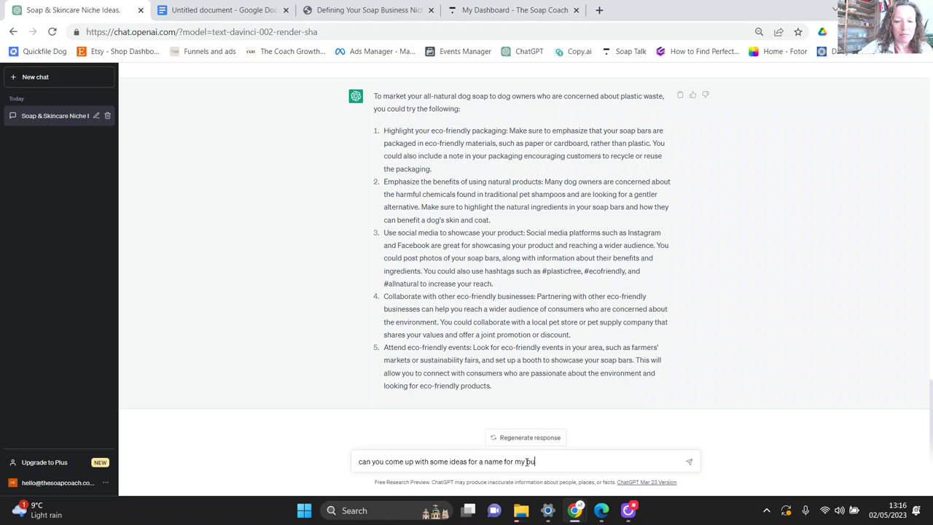
text(siness)
key(Return)
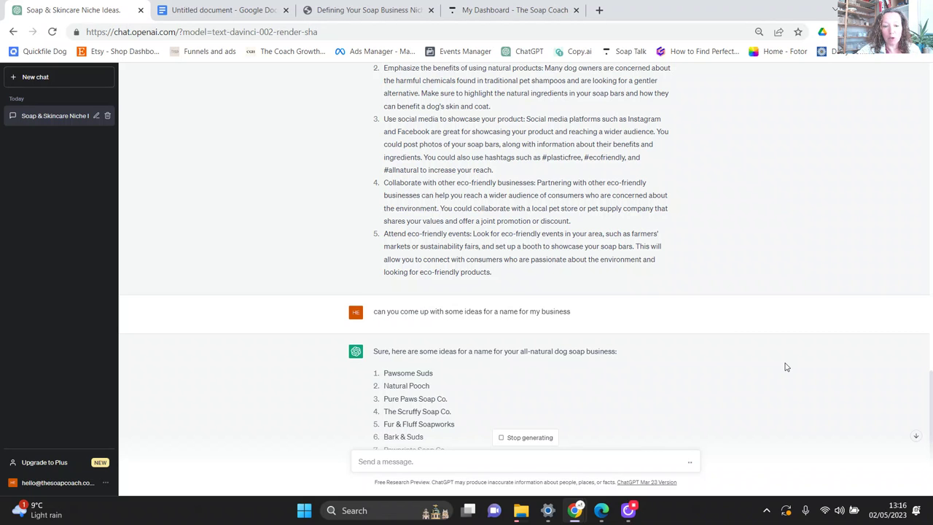
click(915, 437)
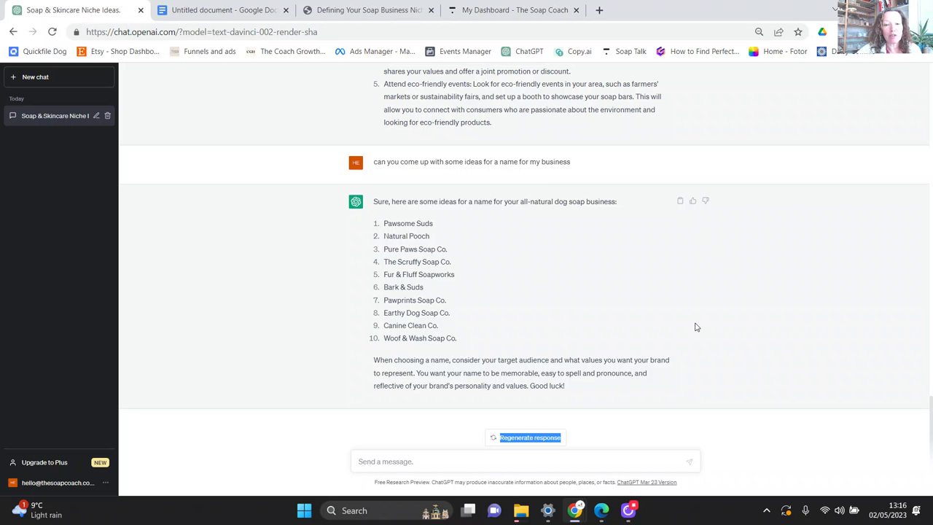
click(512, 291)
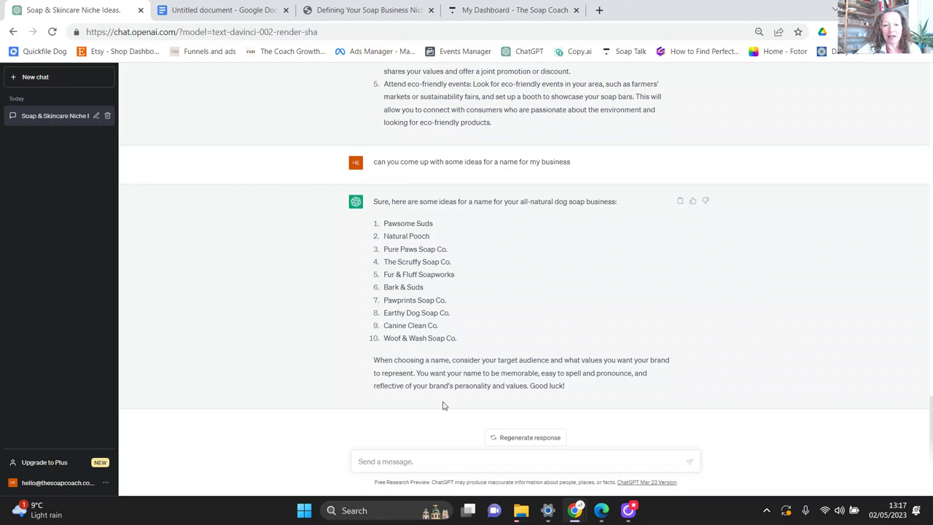
Step: Send 'Can you give me another 10 name ideas' to get more dog soap names
click(463, 460)
text(Can you give me a)
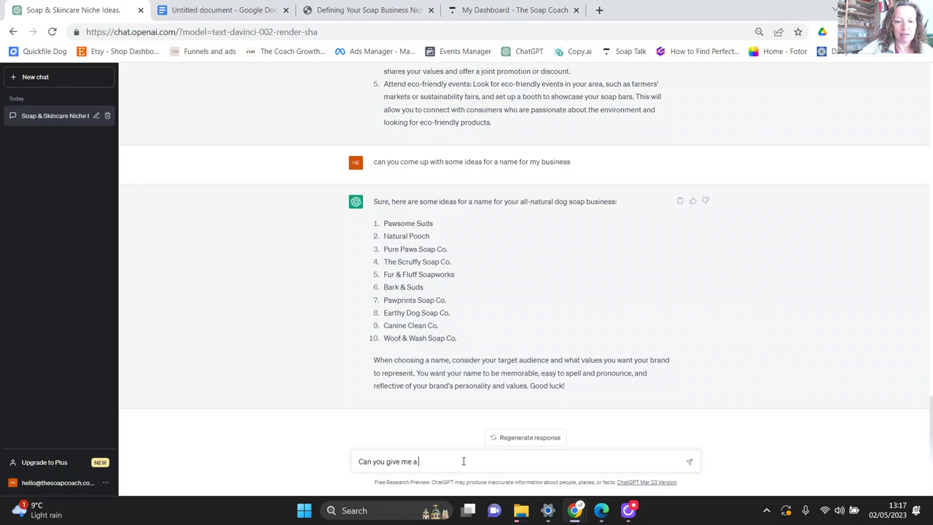
text( notehr)
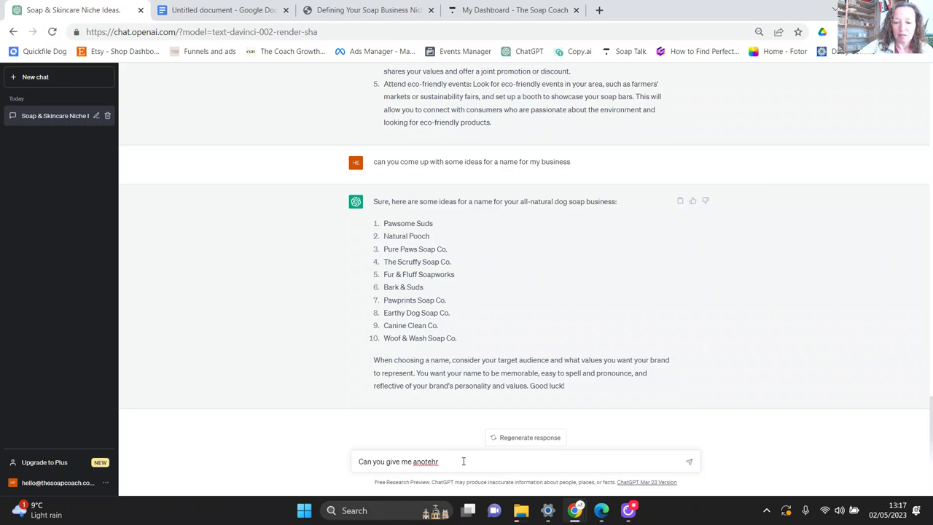
key(BackSpace)
key(BackSpace)
key(BackSpace)
key(BackSpace)
text(her 10)
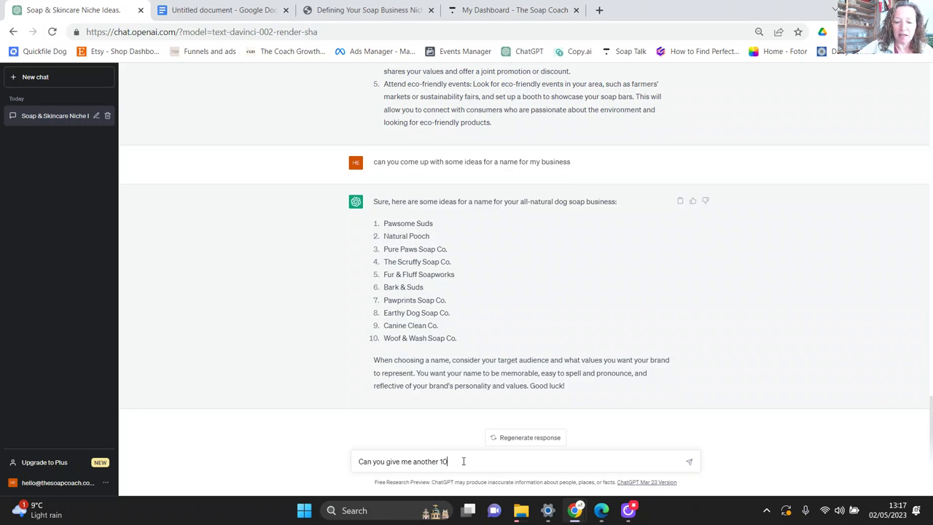
text( name ideas)
key(Return)
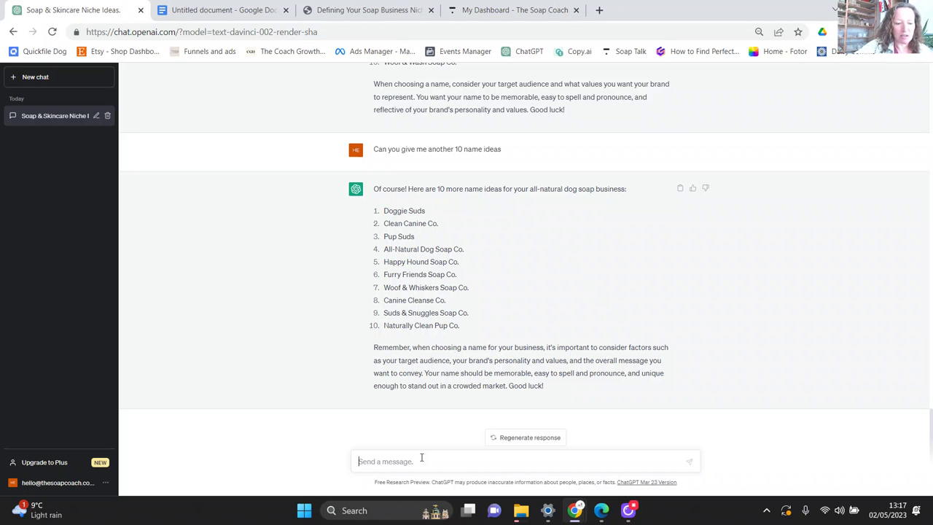
Step: Ask ChatGPT for dog-soap name ideas better suited to the UK market
text(Can you)
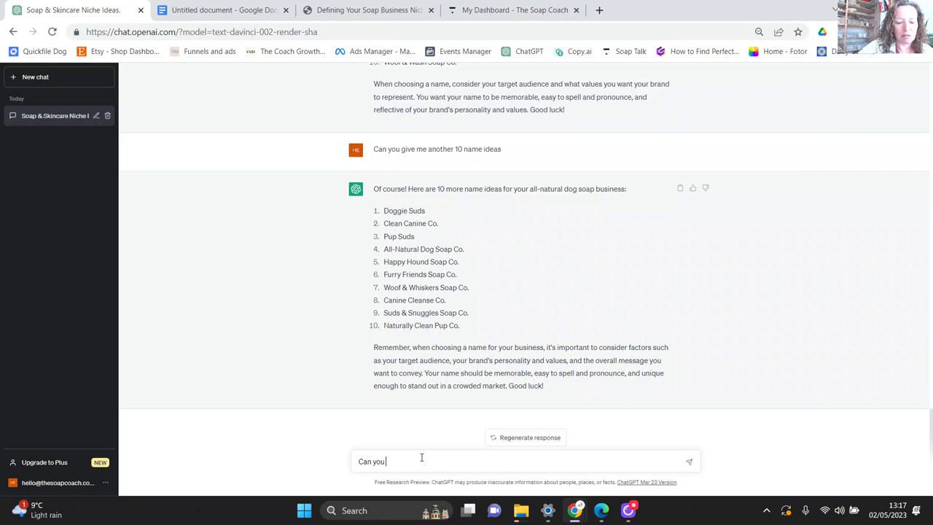
text( come up)
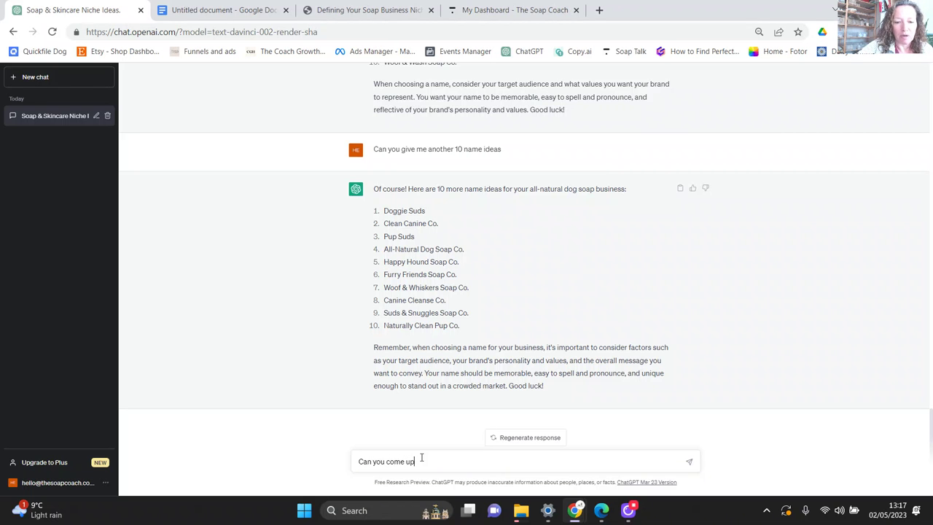
text( with soe that)
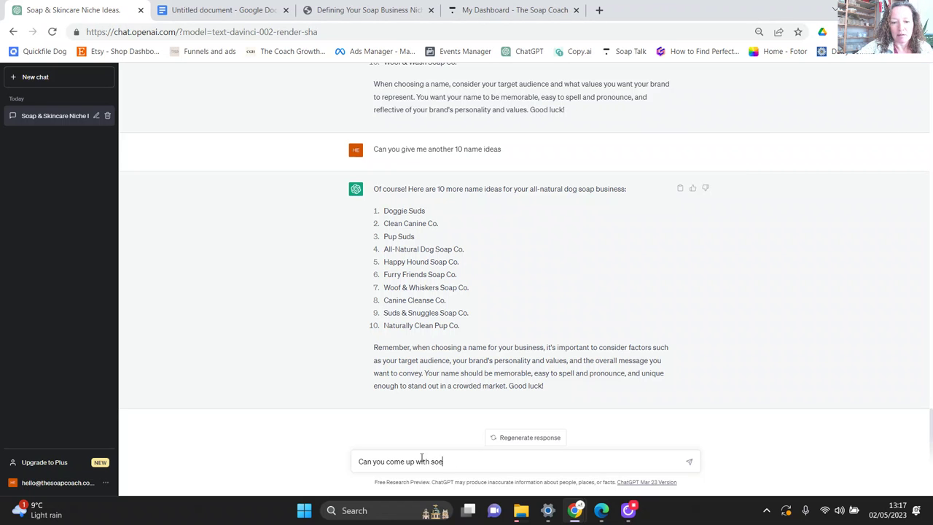
key(BackSpace)
text(me that are)
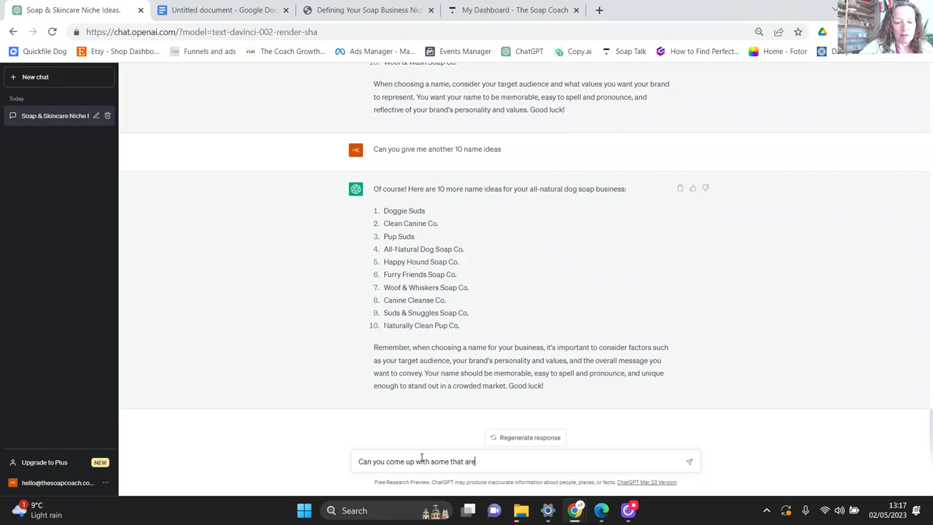
text( better suited )
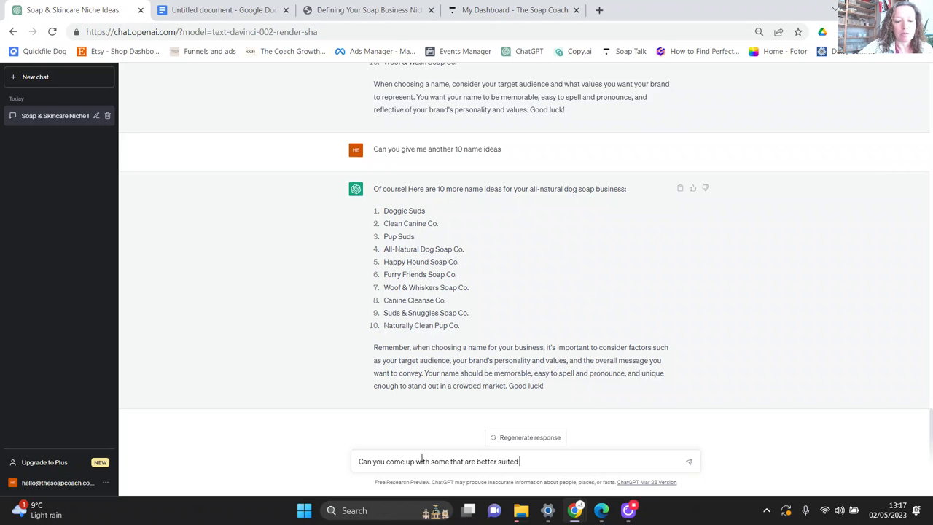
text(to the UK an)
key(BackSpace)
key(BackSpace)
text(market)
key(Return)
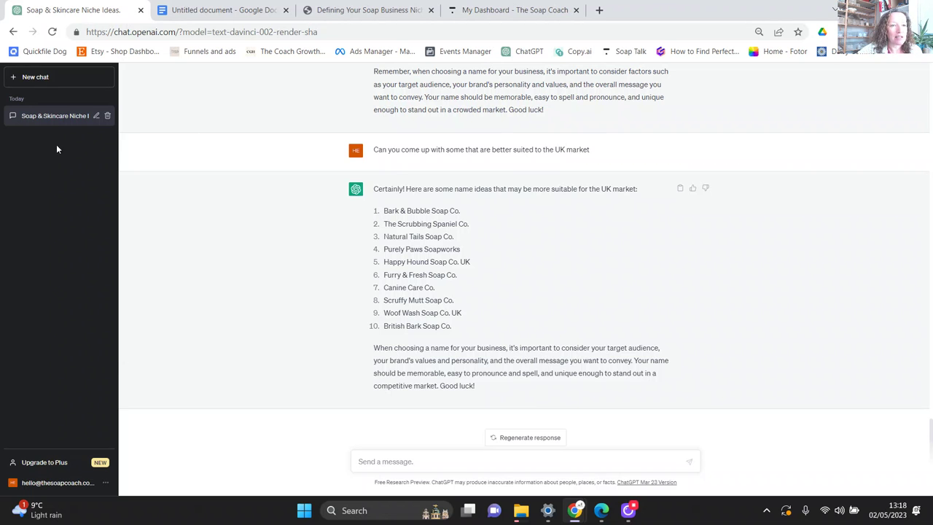
Step: Start a fresh, empty ChatGPT chat from the sidebar
click(43, 77)
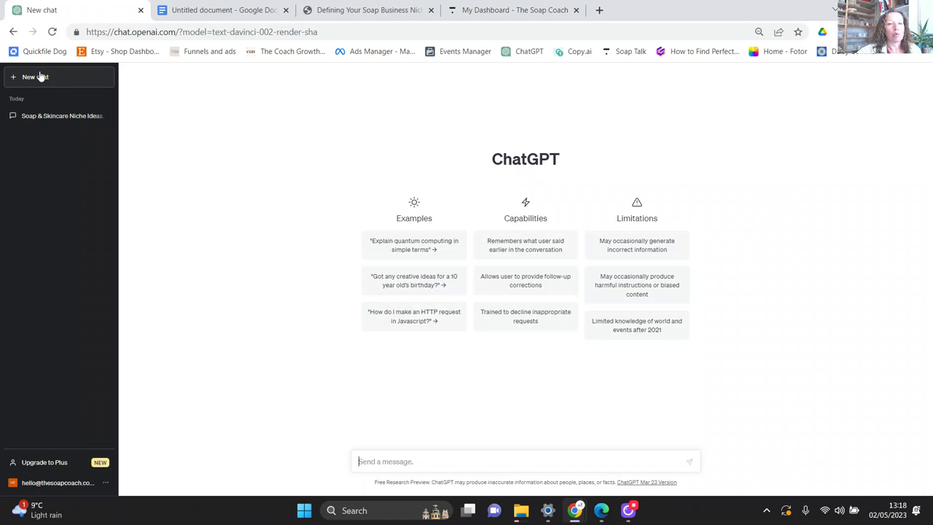
Step: Switch to the Untitled Google Docs document holding the saved prompts
click(215, 18)
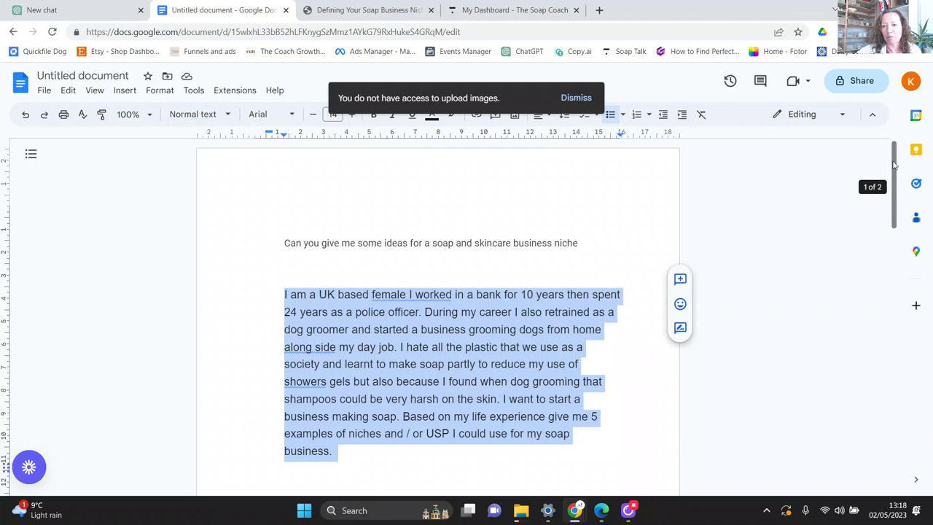
Step: Select and copy the aromatherapist prompt paragraph in the Google Doc
drag(893, 174, 896, 235)
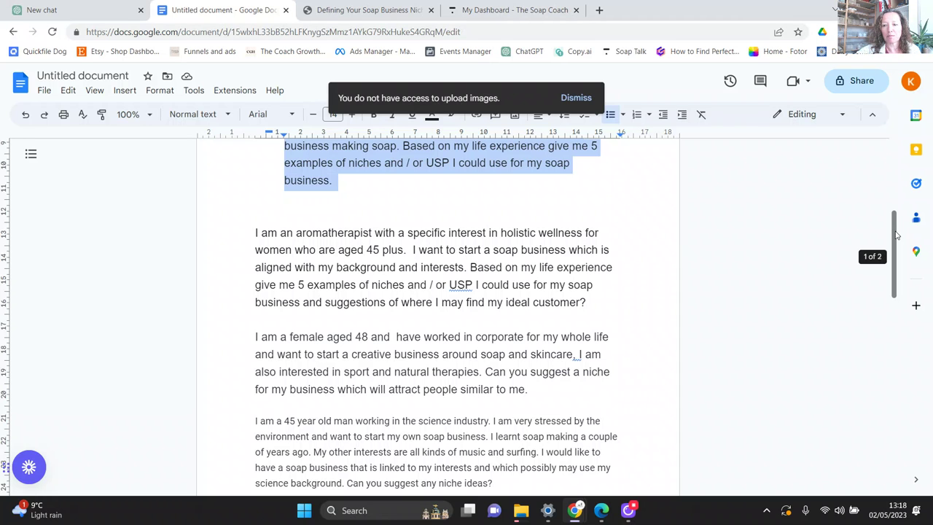
drag(896, 235, 896, 235)
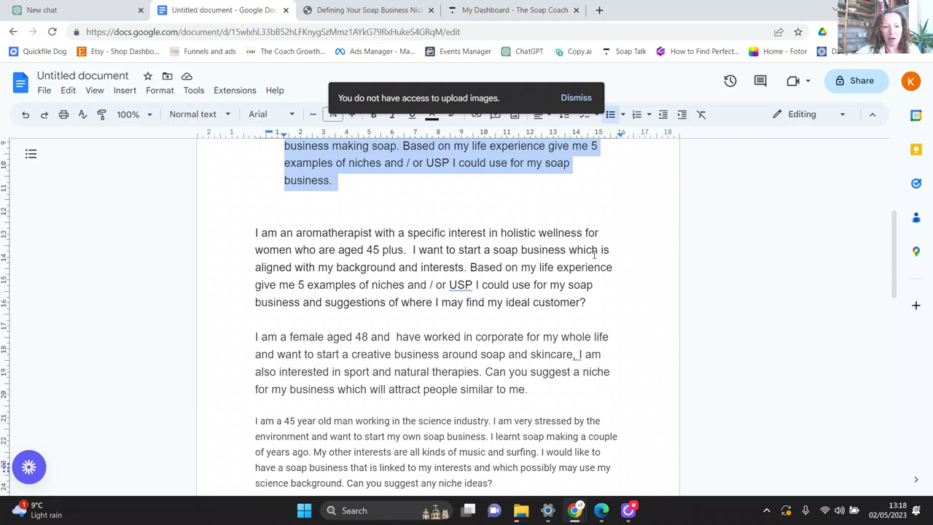
click(649, 264)
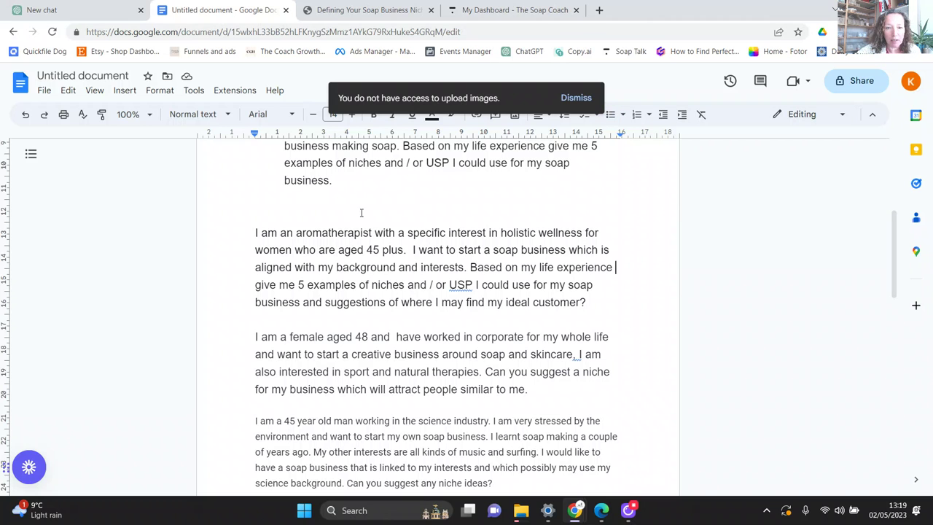
drag(254, 230, 592, 304)
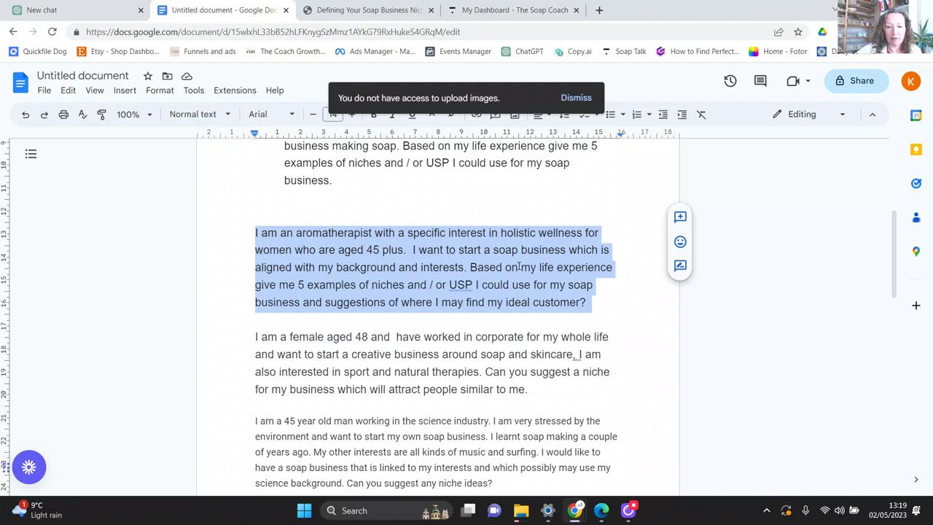
right_click(510, 259)
click(557, 210)
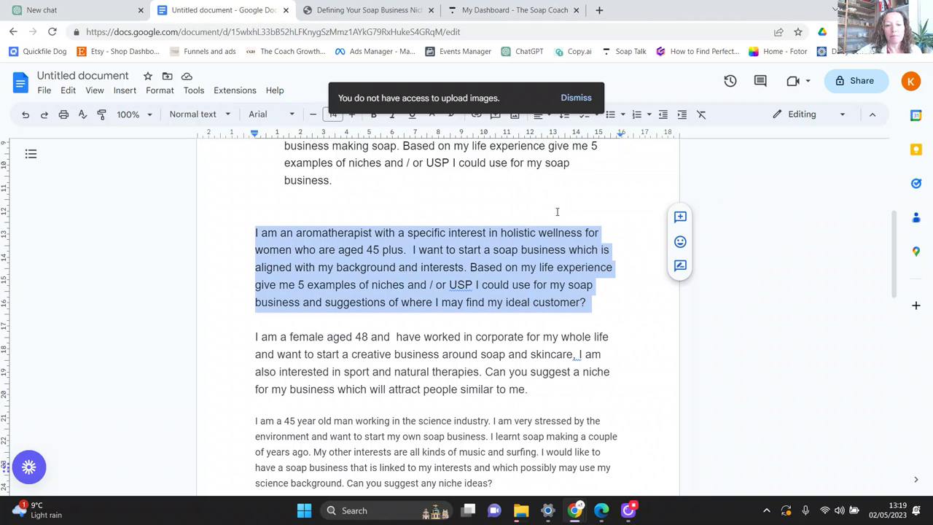
Step: Paste the aromatherapist prompt into the new ChatGPT chat and send it
click(81, 9)
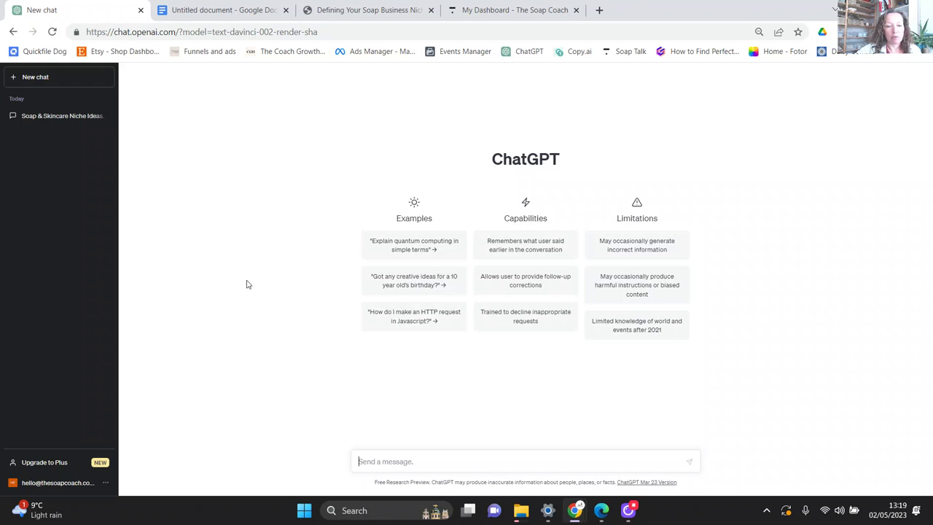
key(ctrl+v)
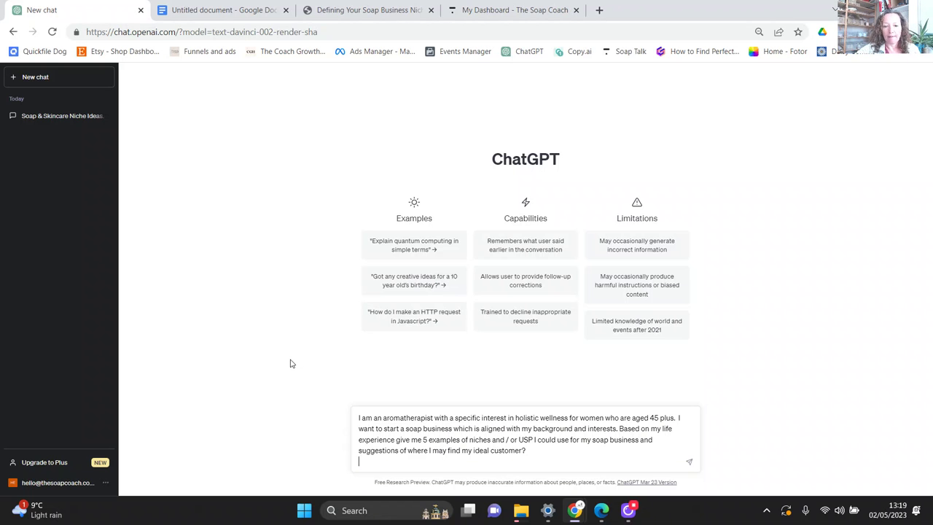
click(689, 461)
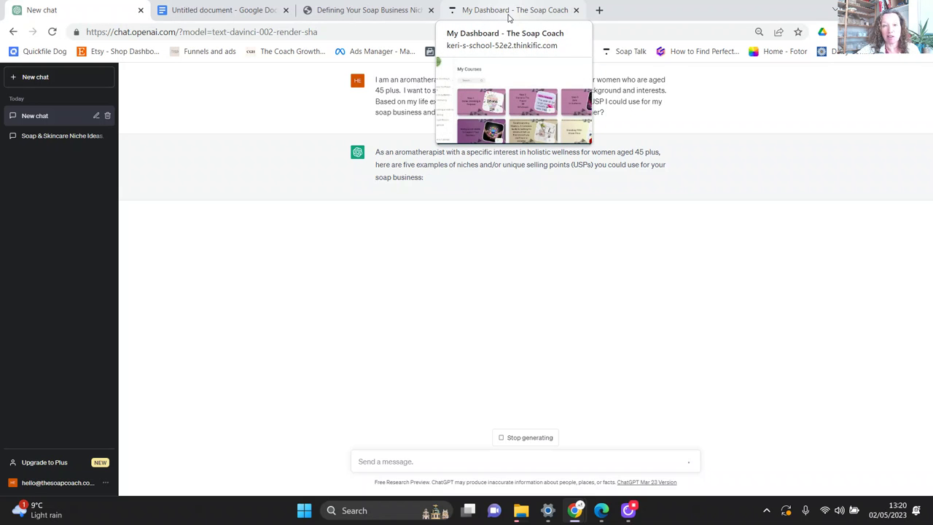
Step: Switch to The Soap Coach's Thinkific My Courses dashboard
click(508, 15)
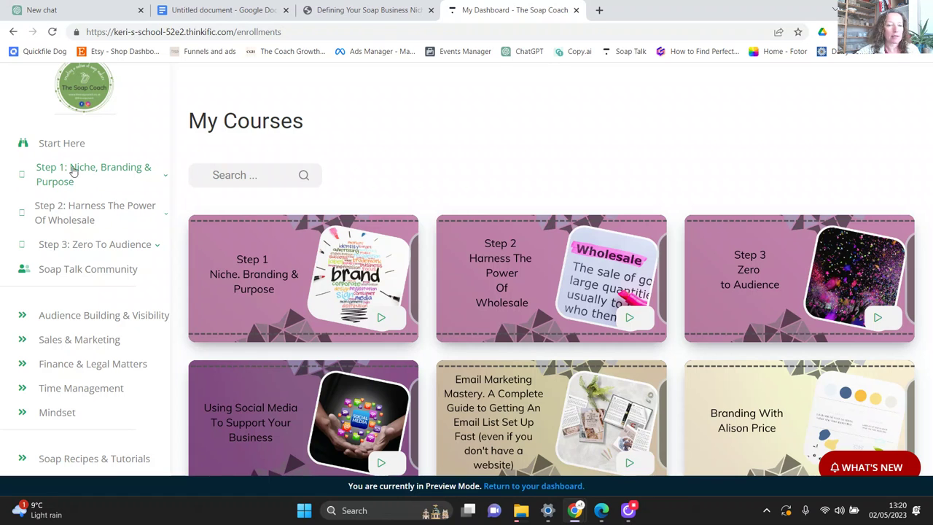
Step: Expand Step 1: Niche, Branding & Purpose to list its three lessons
click(74, 171)
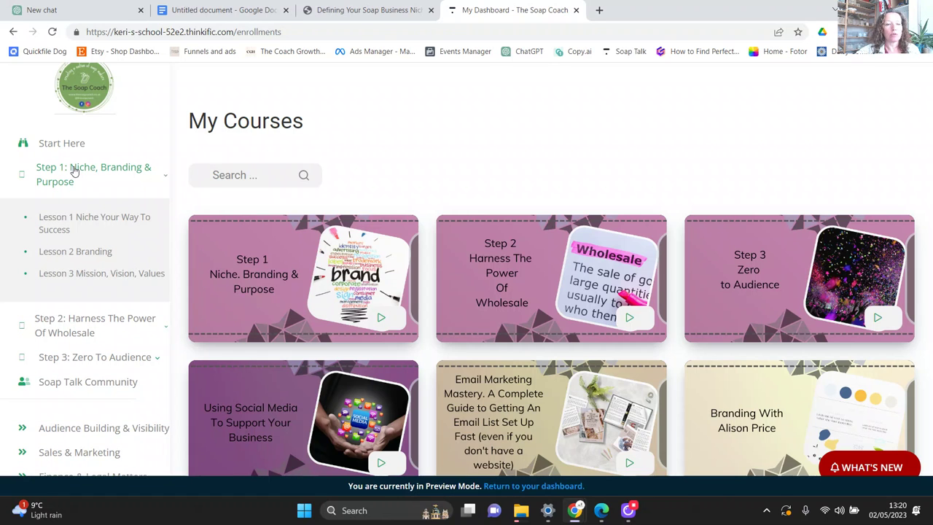
Step: Browse the Niche Your Way To Success e-book and 30 Niche Ideas PDF, ending on the e-book
click(105, 229)
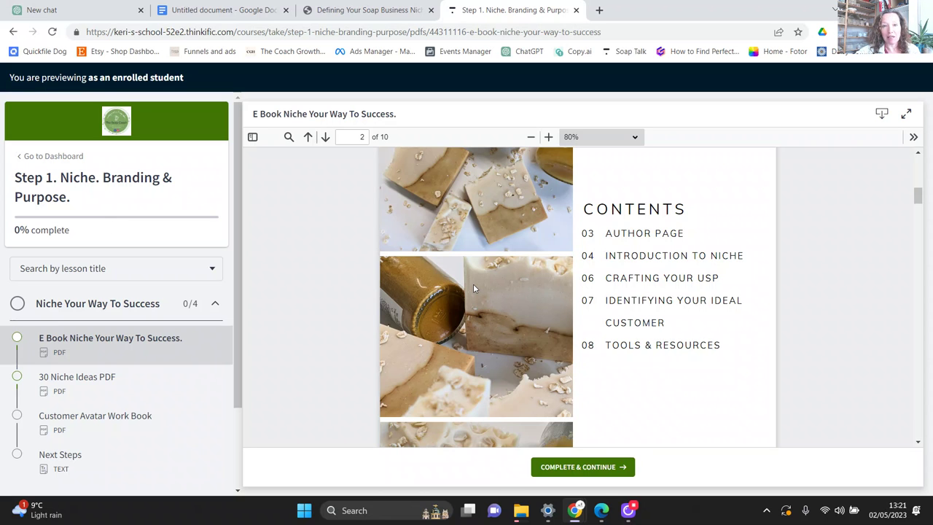
drag(917, 200, 917, 182)
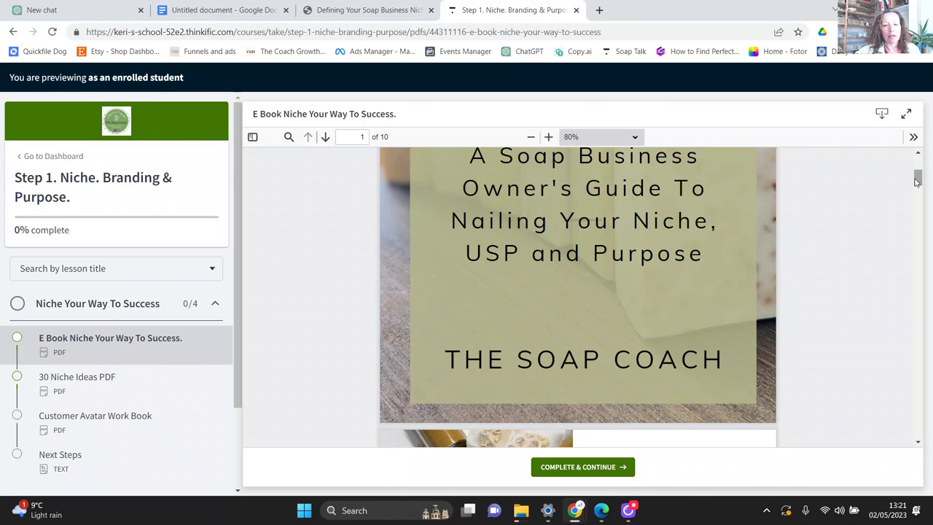
click(129, 379)
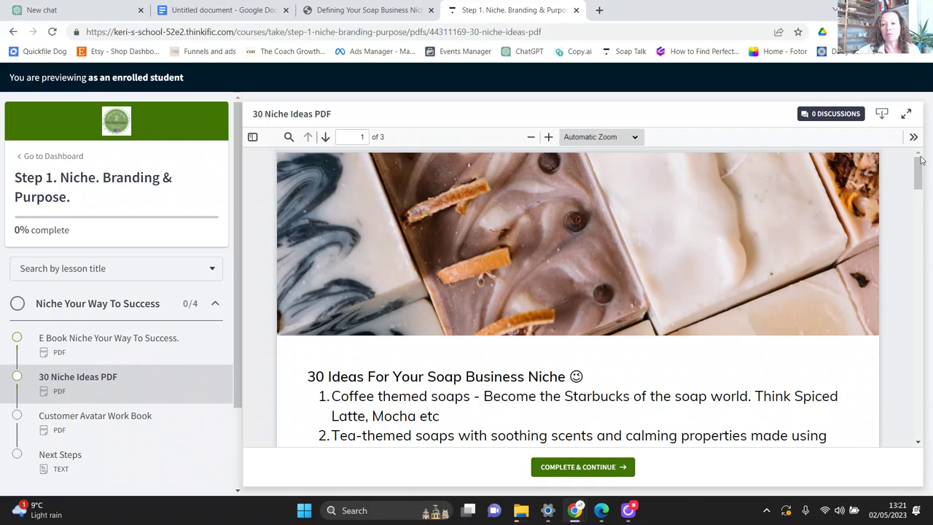
drag(919, 171, 882, 167)
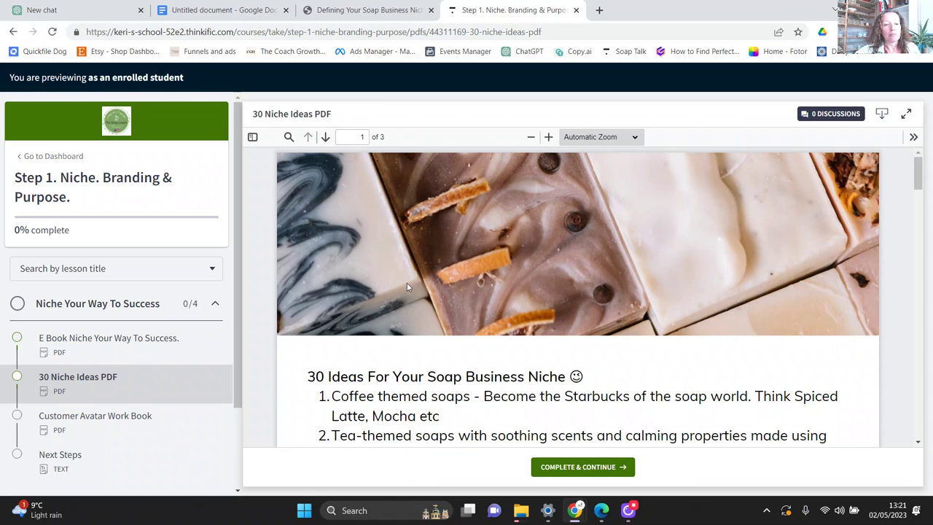
click(172, 348)
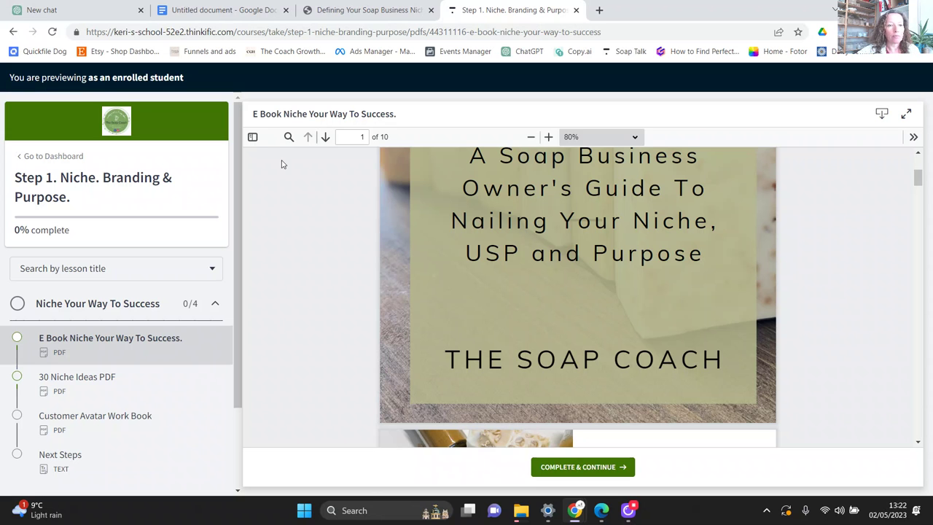
Step: Return to the ChatGPT tab showing the aromatherapist five-niche reply
click(103, 16)
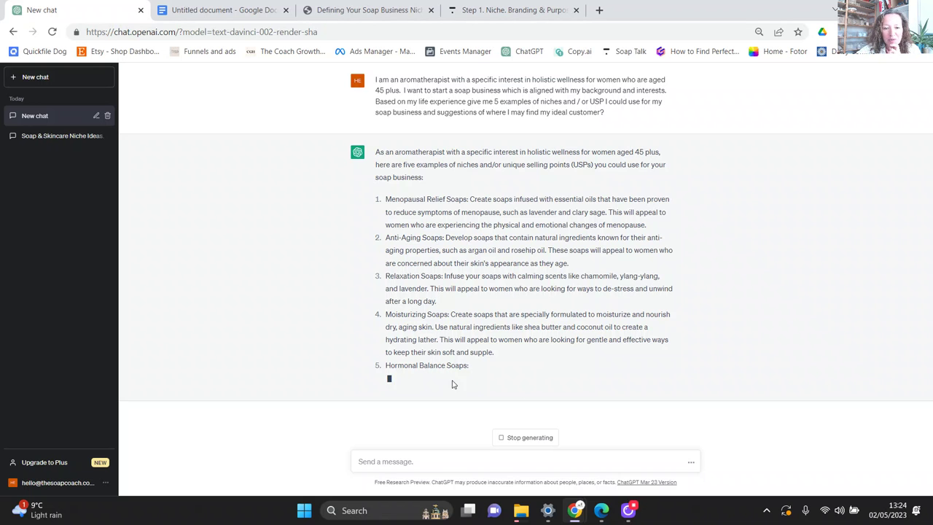
Step: Stop the reply and ask for more ideas, building on number 3, to attract the target audience
click(528, 439)
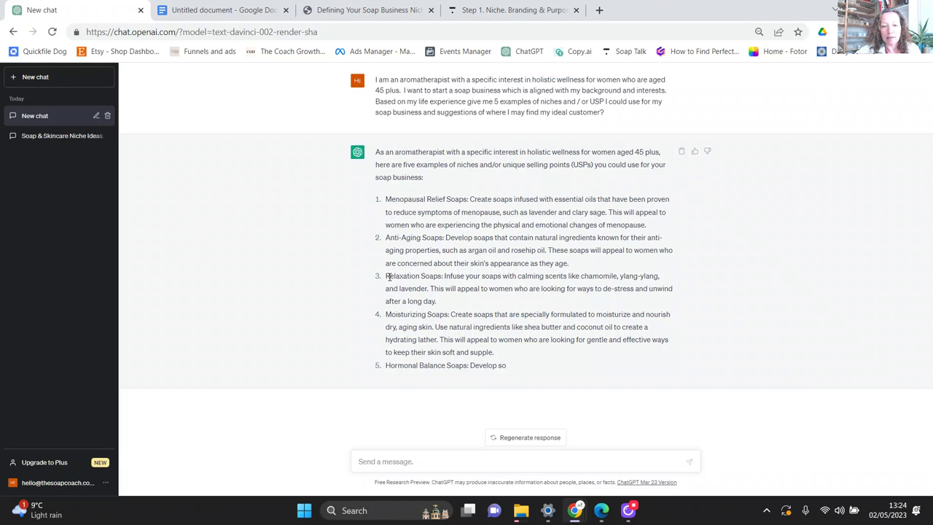
click(451, 458)
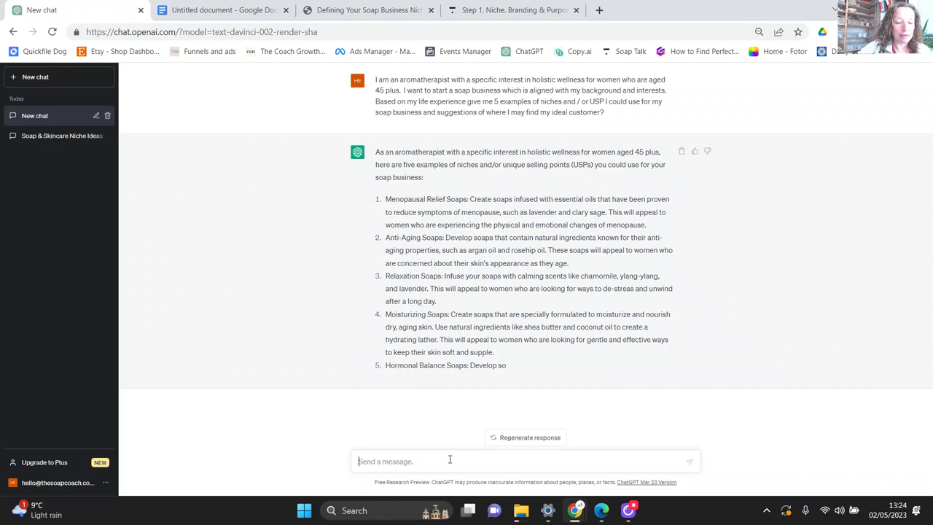
text(I like n)
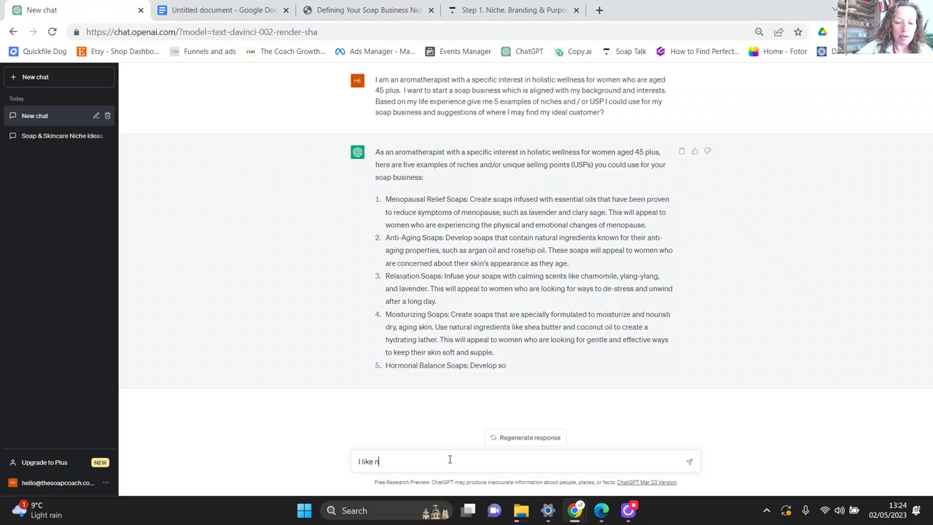
text(umber 3)
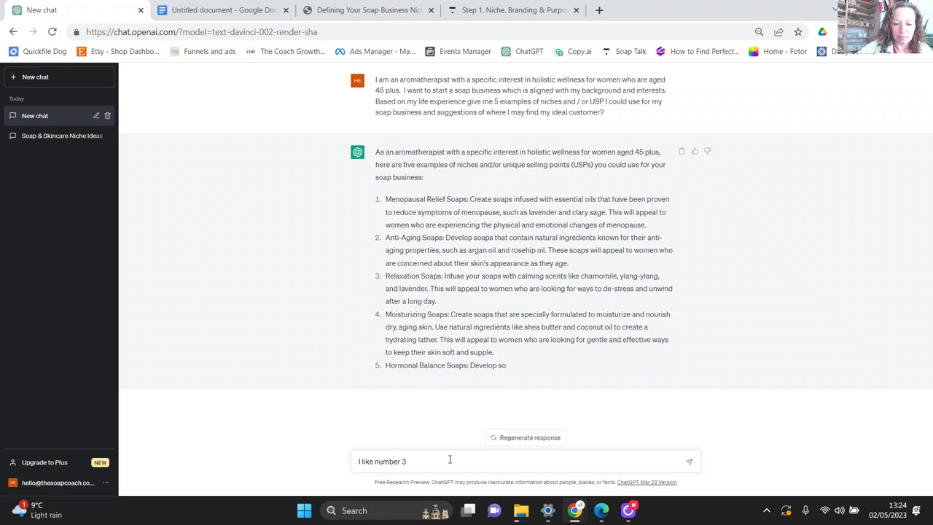
text(. Can)
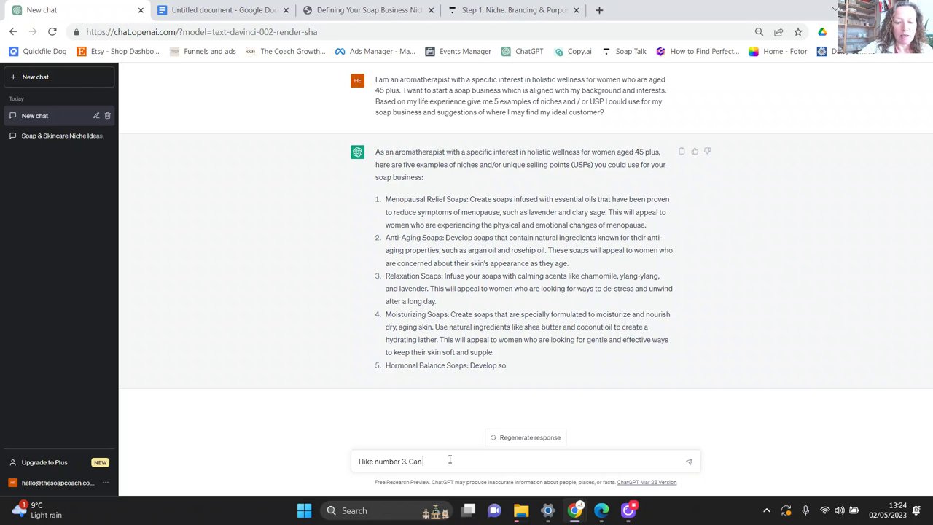
text( you come up wit)
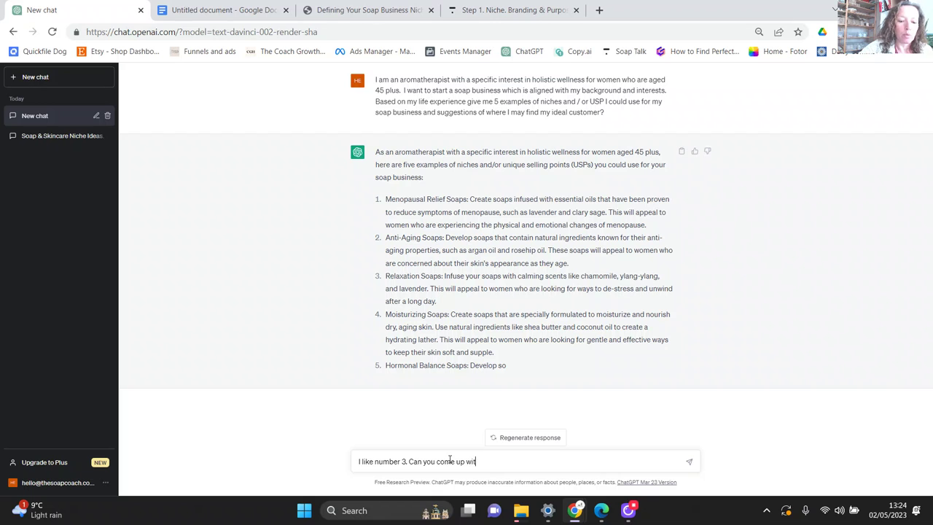
text(h some more ideas )
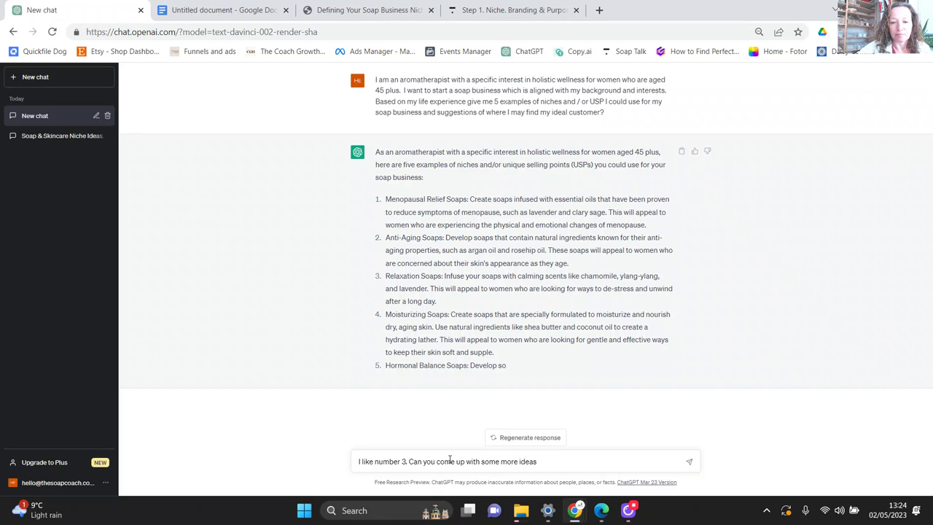
text(that )
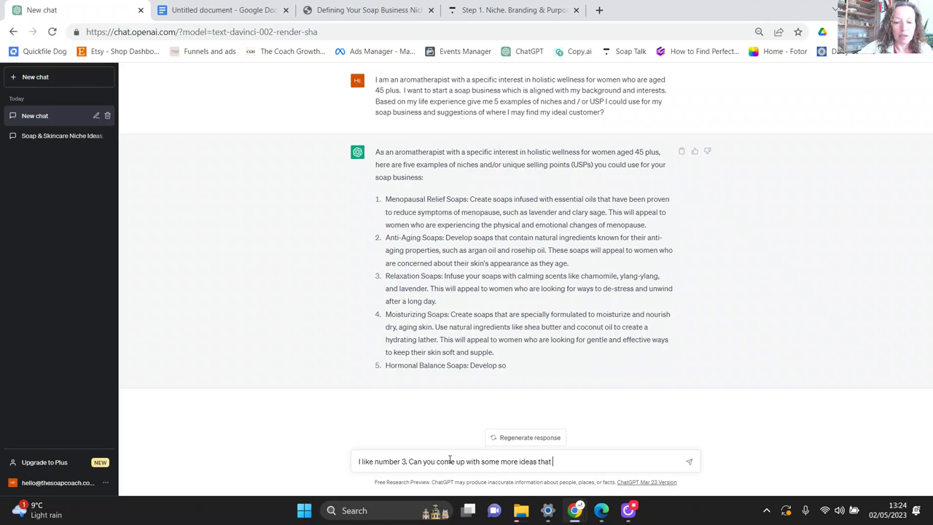
text(I can)
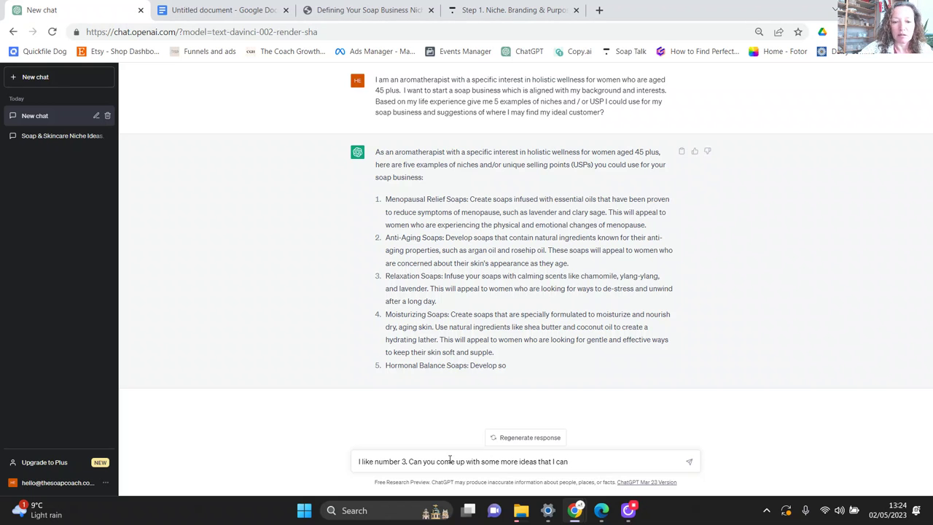
text( use yo)
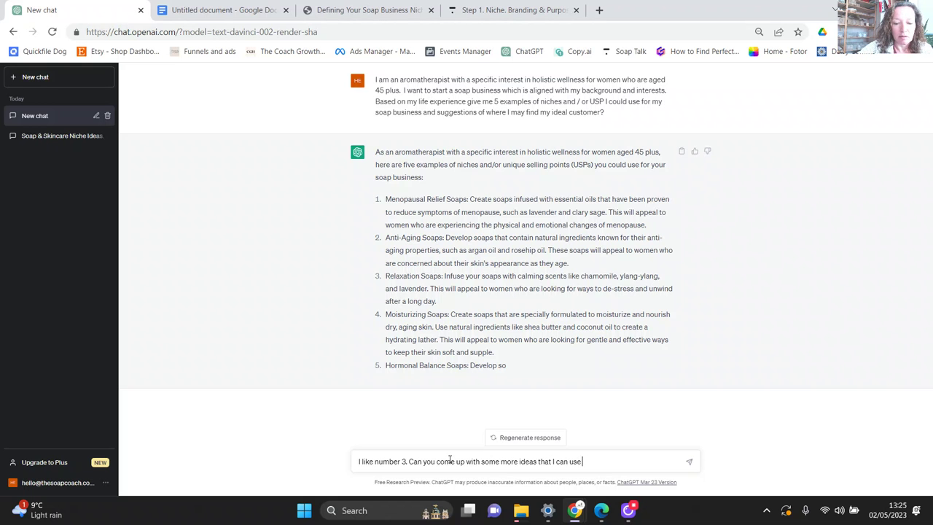
key(BackSpace)
key(BackSpace)
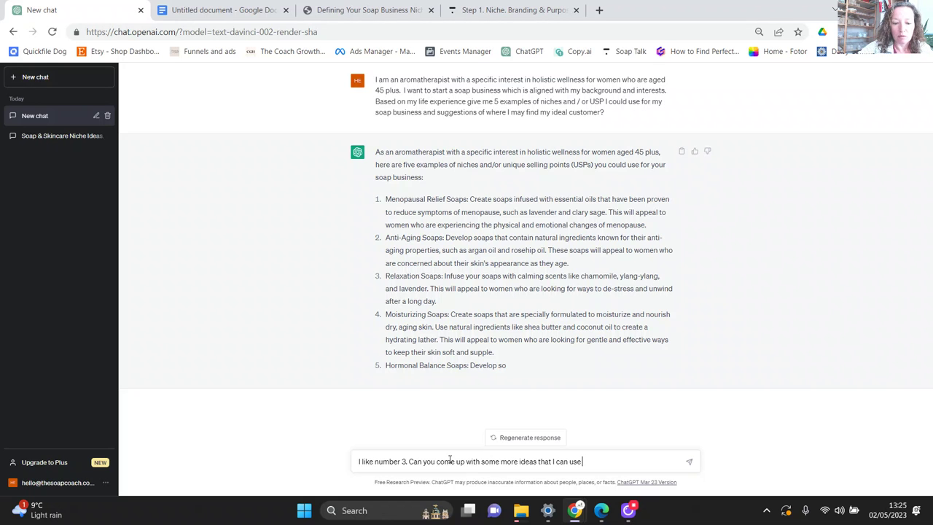
text(to )
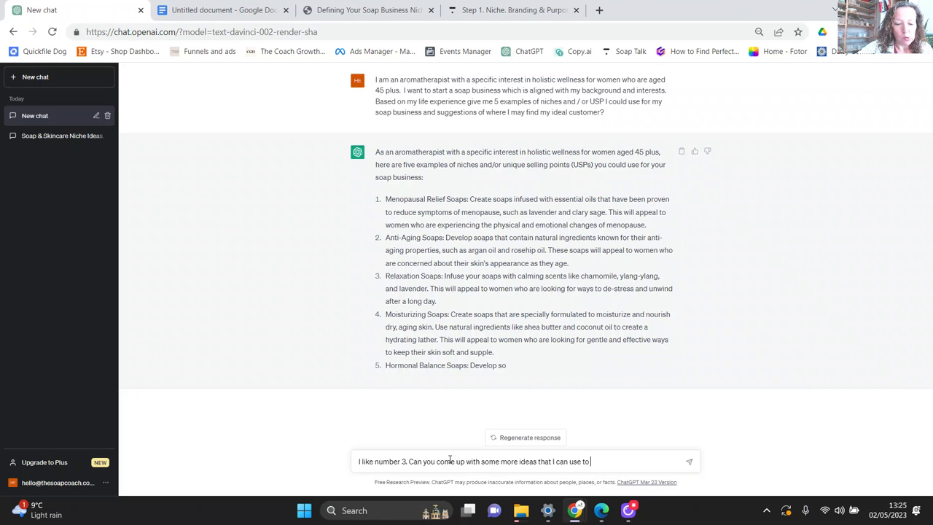
text(attract)
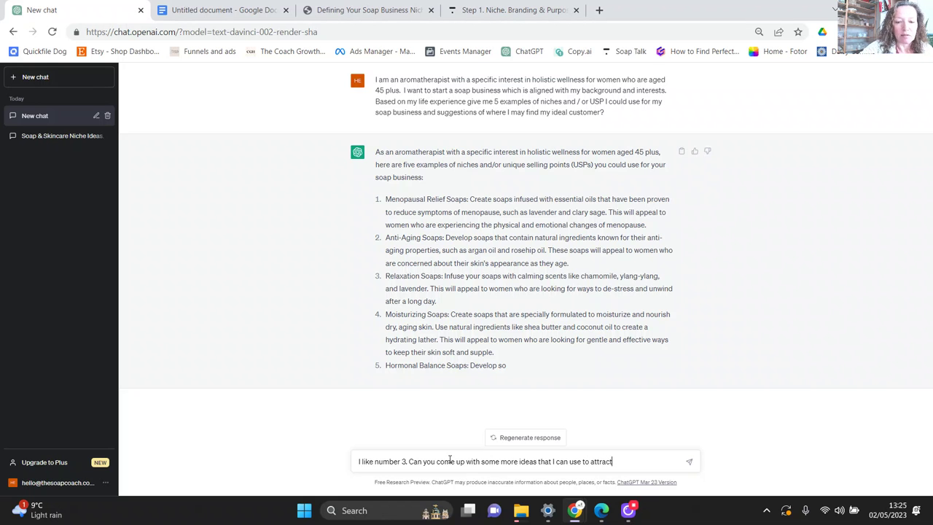
text( my target audiemce)
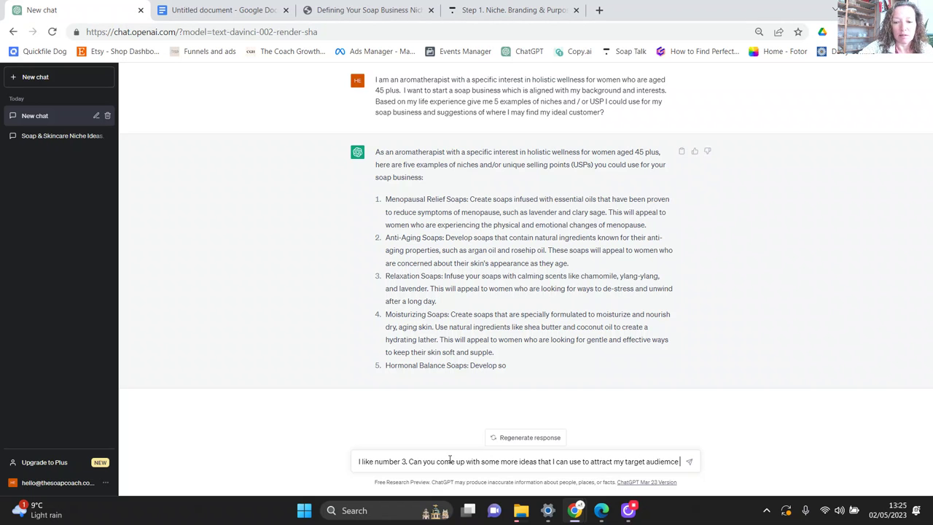
key(BackSpace)
key(BackSpace)
key(BackSpace)
key(BackSpace)
text(nce in this area)
key(Return)
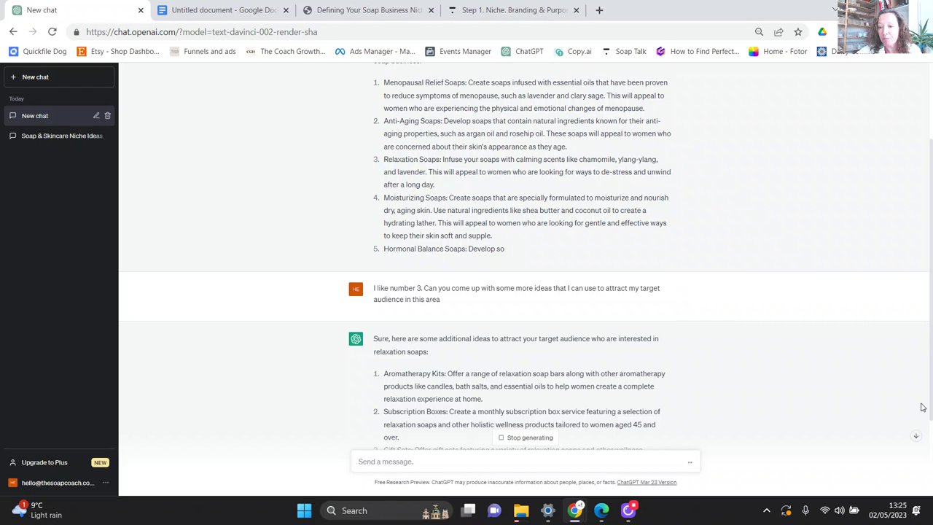
click(916, 435)
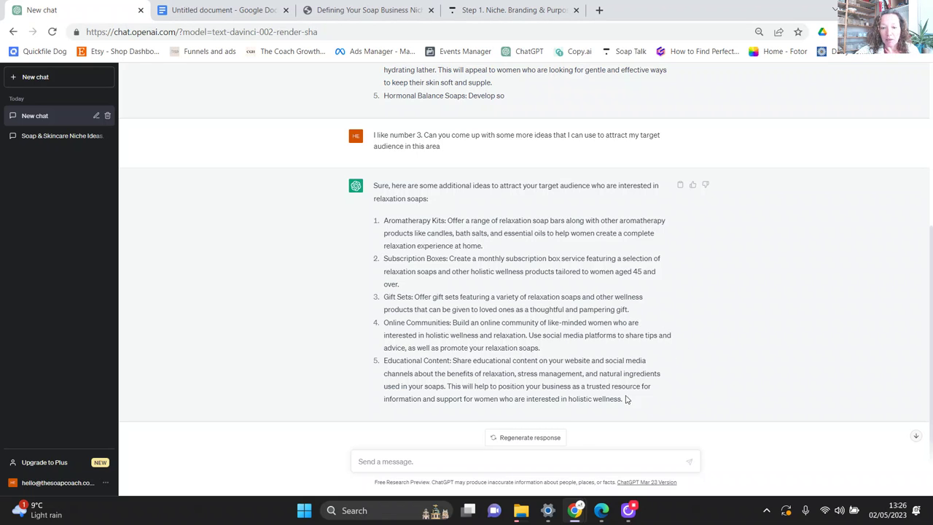
Step: Ask ChatGPT 'Where could I start looking for my ideal customer'
click(564, 459)
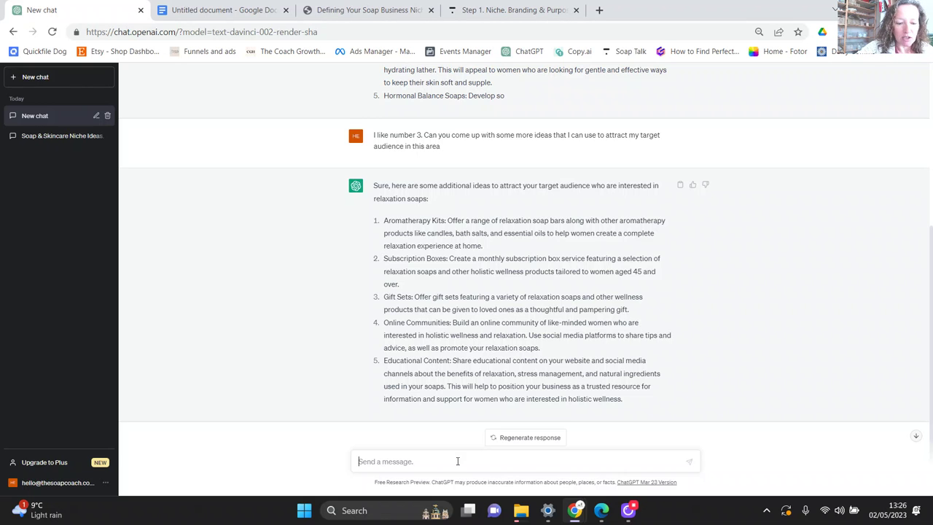
text(Where could I start looking fro)
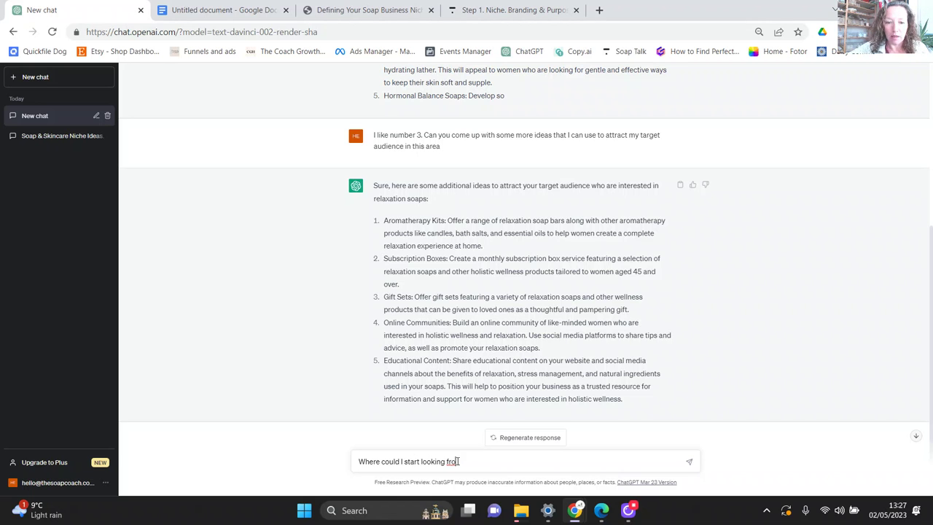
key(BackSpace)
key(BackSpace)
text(or my ideal)
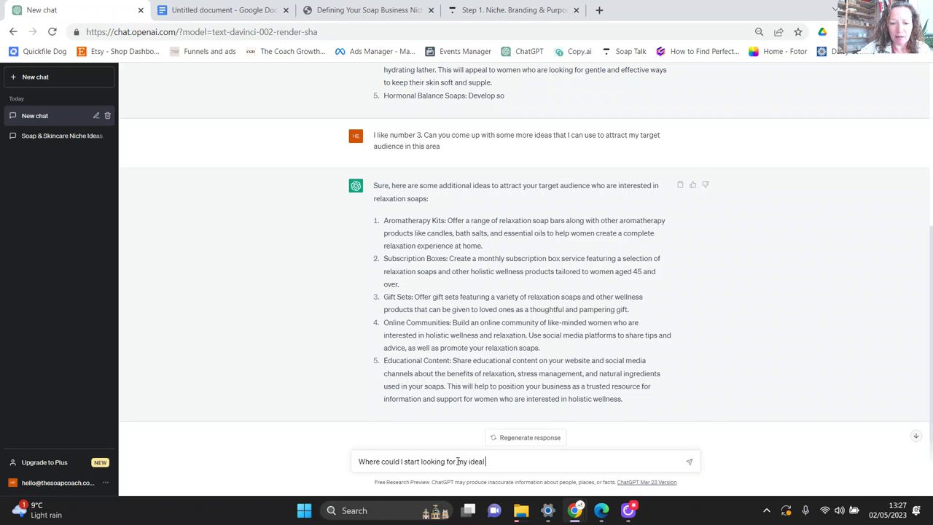
text(customer)
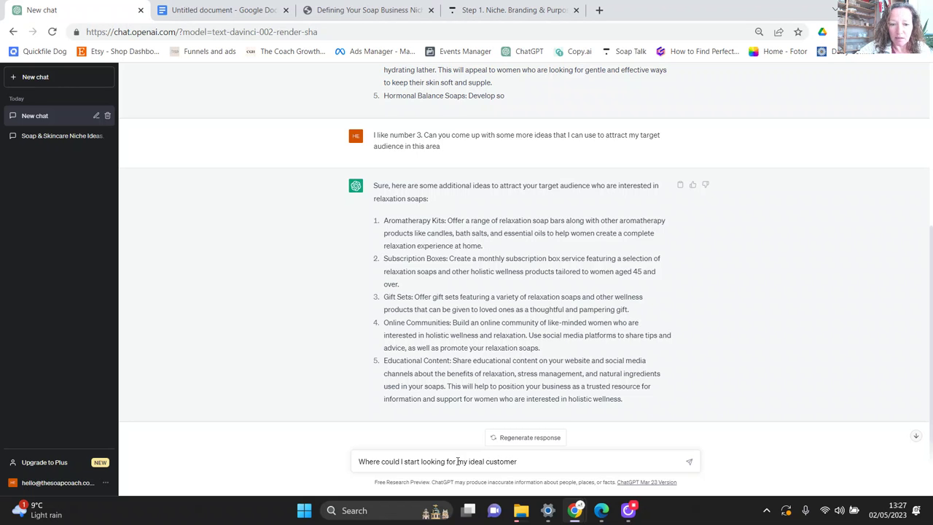
key(Return)
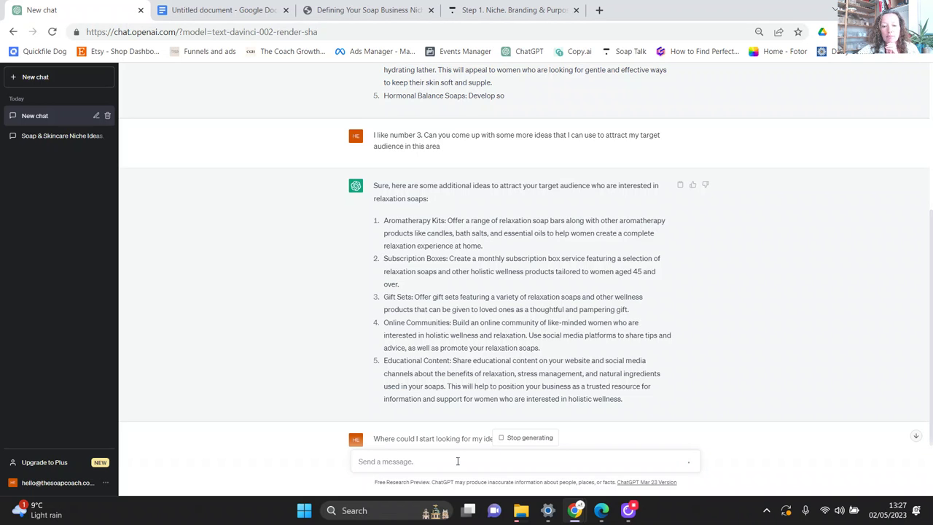
Step: Scroll down to read the five places to find the ideal customer
click(916, 440)
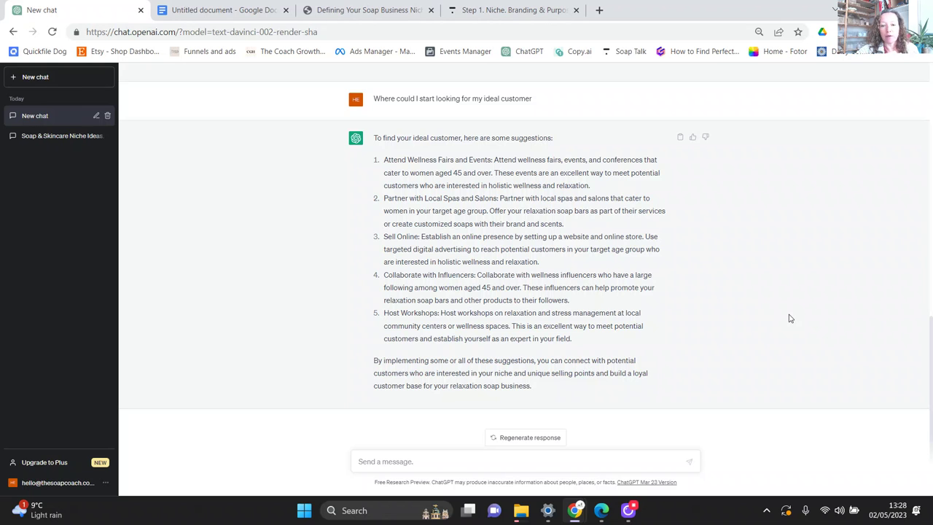
Step: Ask ChatGPT for business name ideas in the UK
click(549, 464)
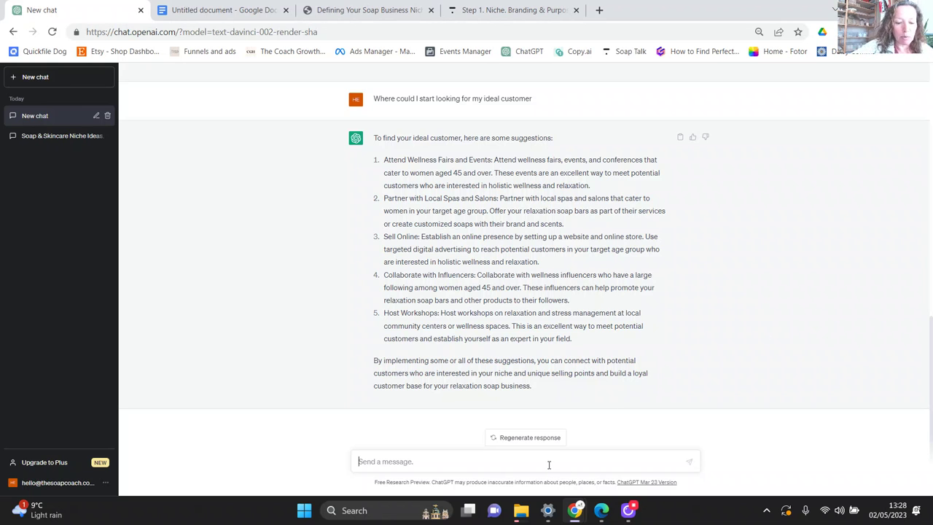
text(Can you come up with some ideas for b)
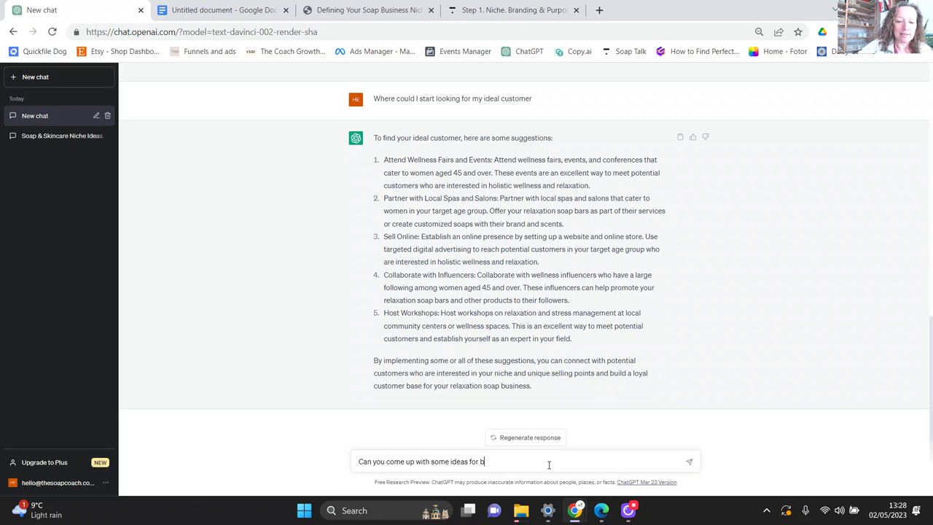
text(usiness names)
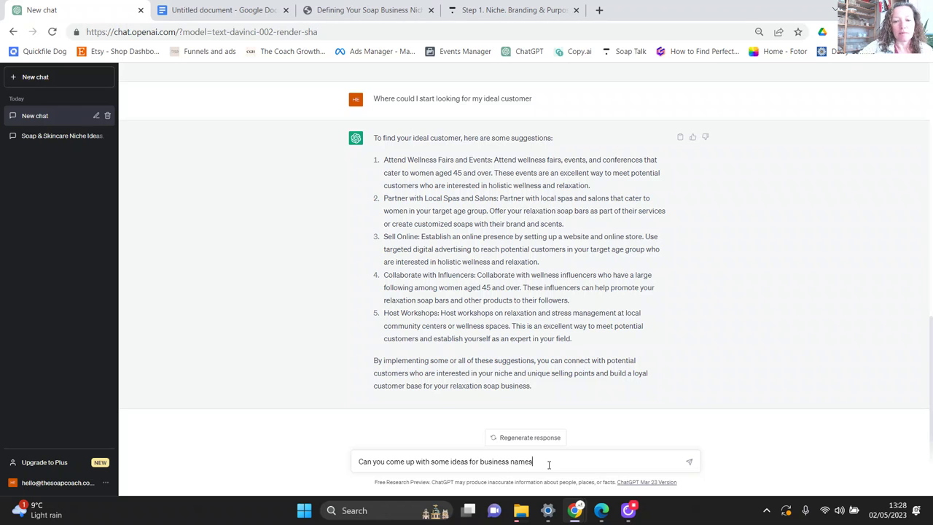
text( in the)
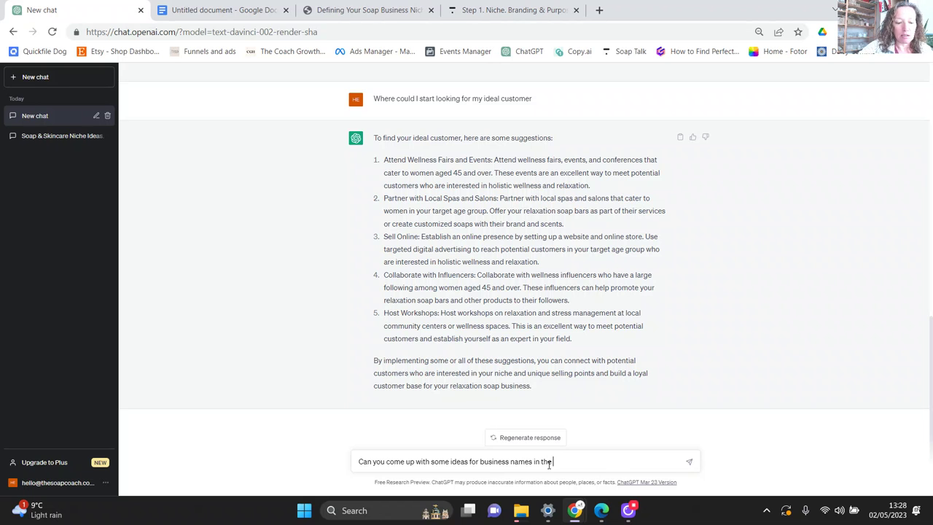
text( UK)
key(Return)
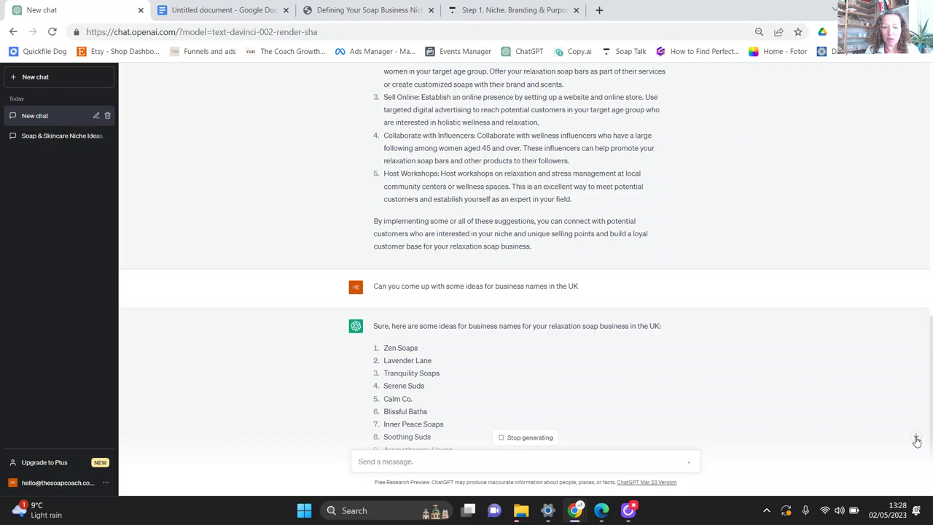
Step: Scroll to the end of the 15 UK soap names and start a new empty chat
click(916, 438)
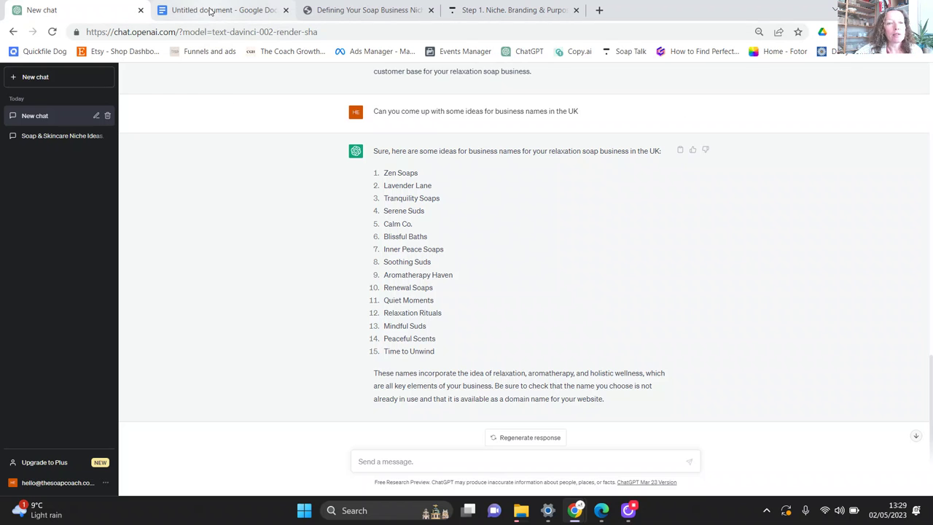
click(45, 78)
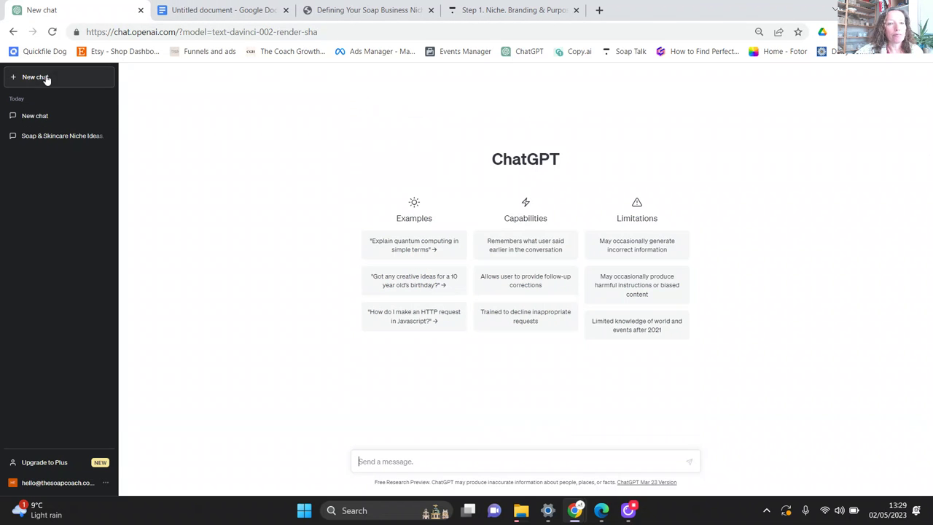
Step: Copy the 'I am a female aged 48' paragraph from the saved prompts document in Google Docs
click(218, 9)
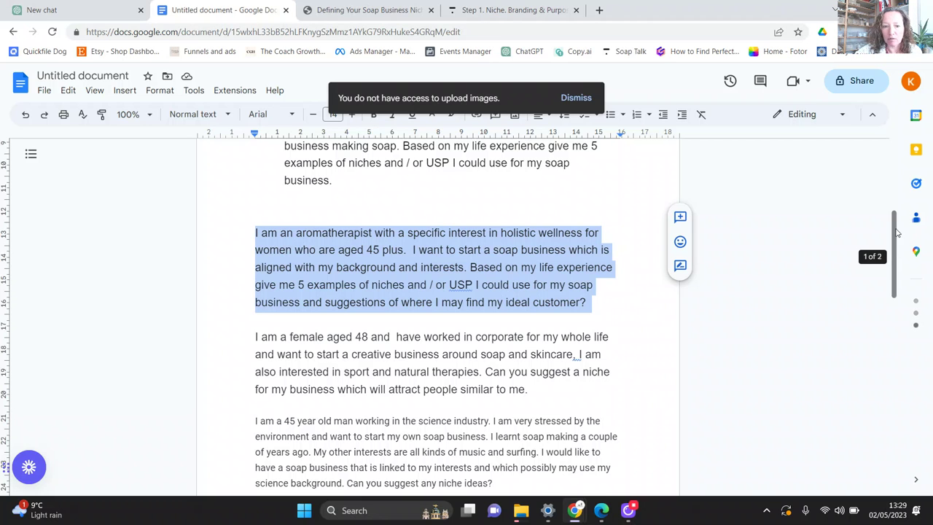
scroll(896, 240, down, 2)
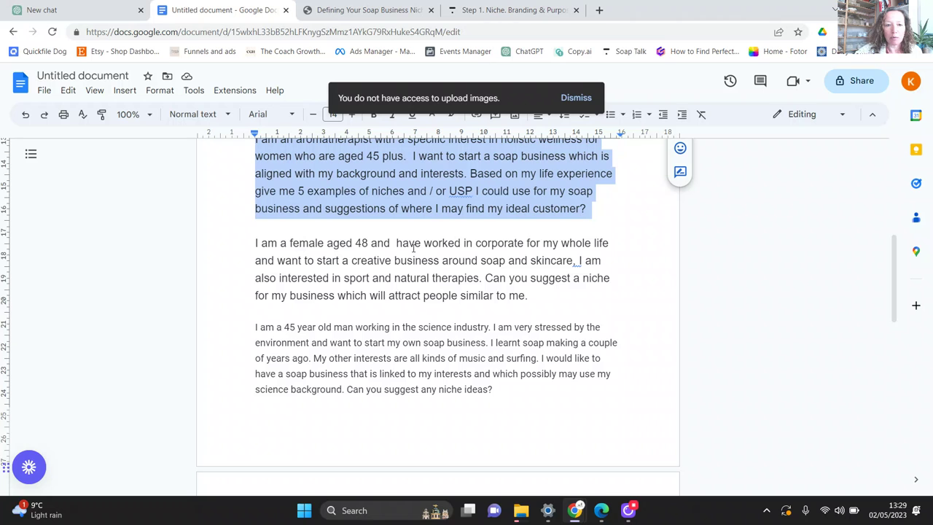
click(242, 235)
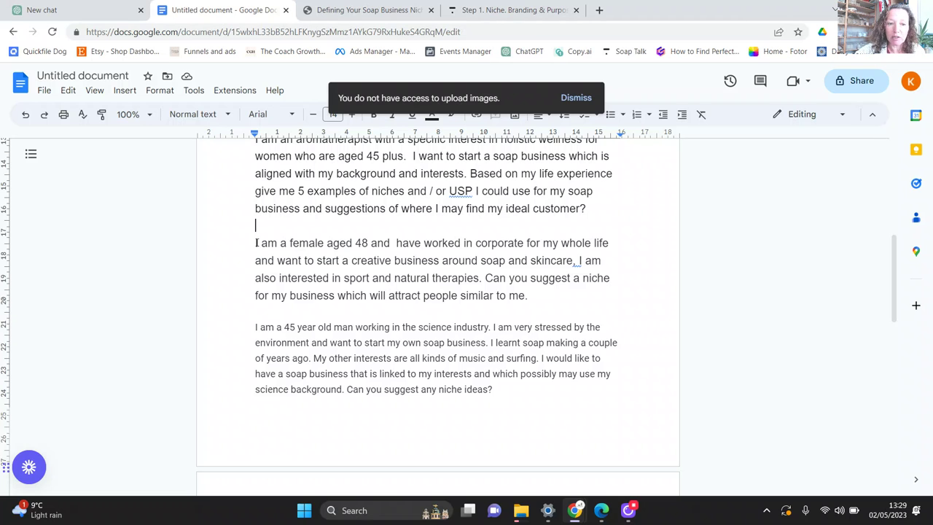
drag(255, 243, 553, 299)
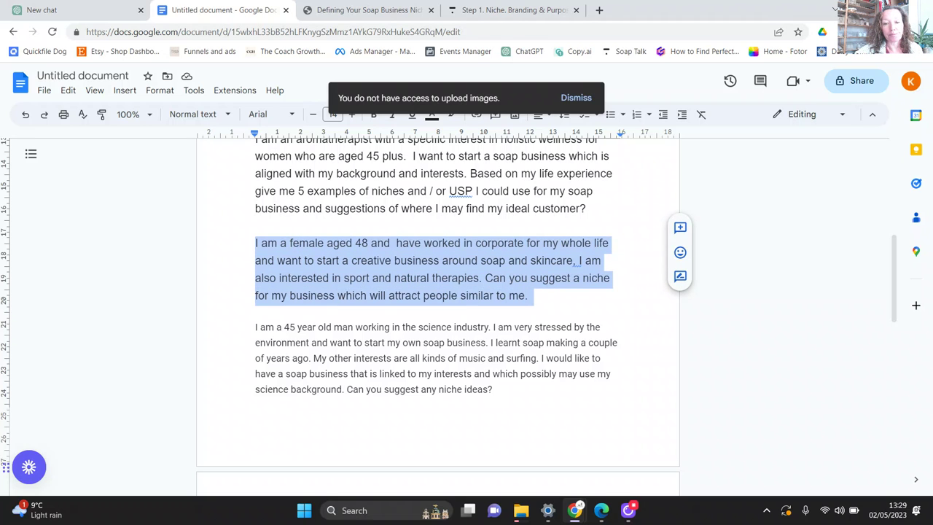
right_click(481, 275)
click(548, 208)
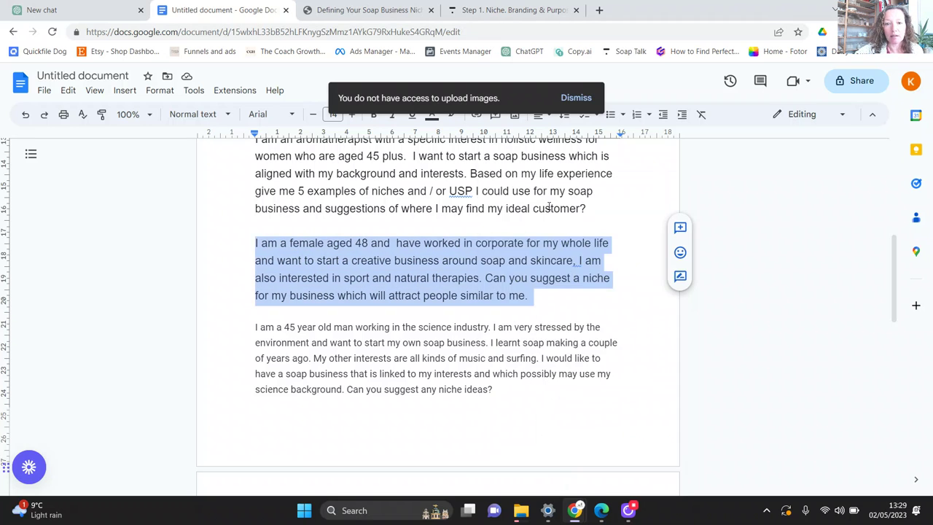
Step: Paste and send the 'female aged 48' corporate-background prompt in the ChatGPT chat
click(92, 14)
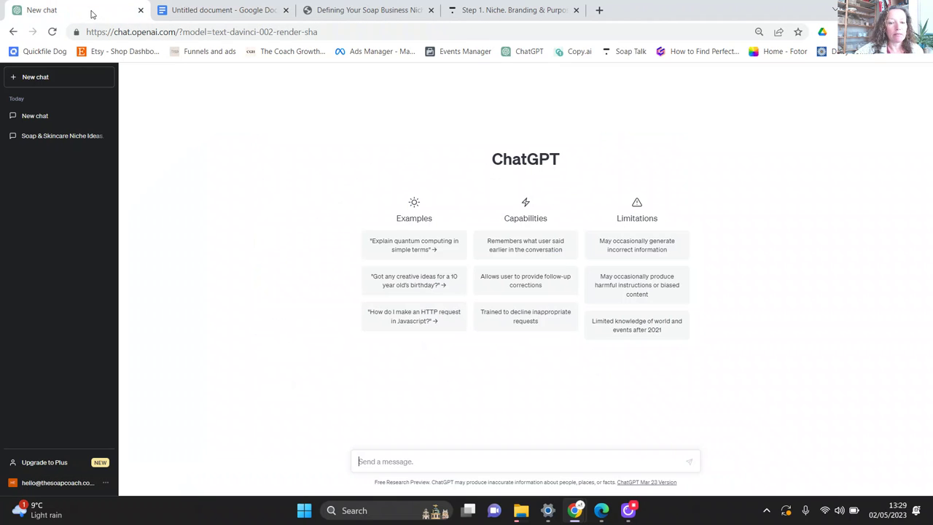
key(ctrl+v)
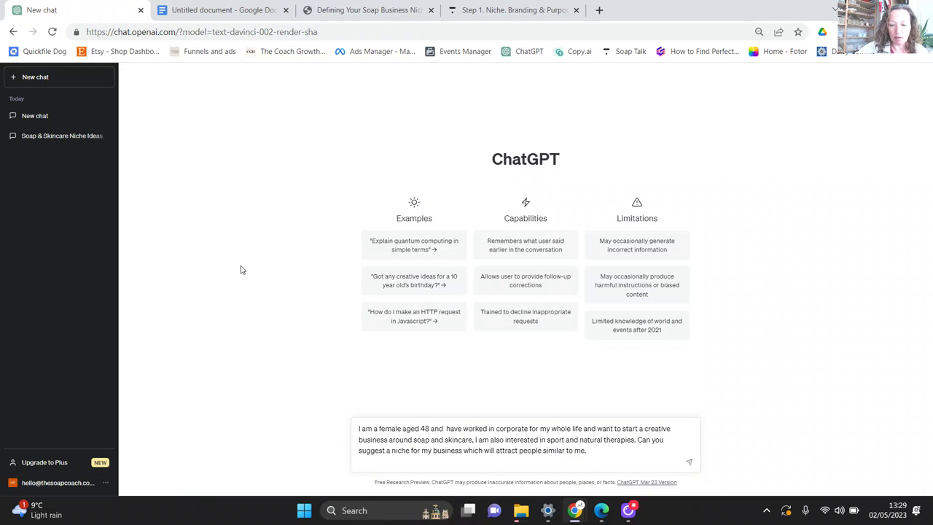
key(Return)
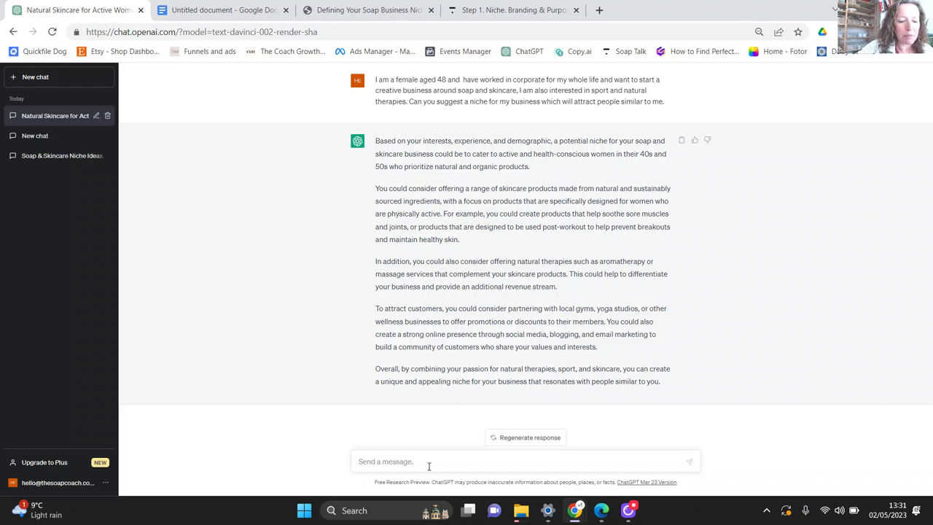
Step: Send a follow-up saying the niche is still too broad and asking to narrow it a bit more
text(This is still a bit broad. for me, please cabn you narrow the n)
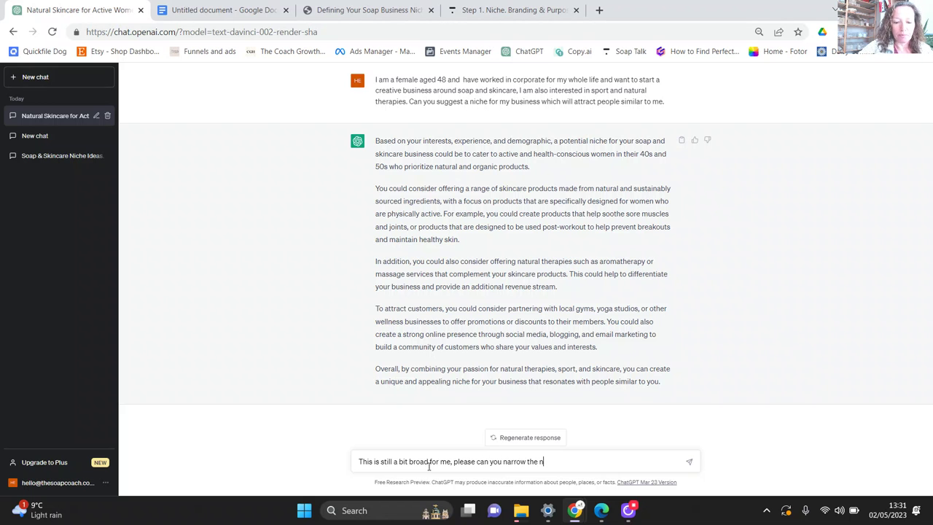
text(iche downa b)
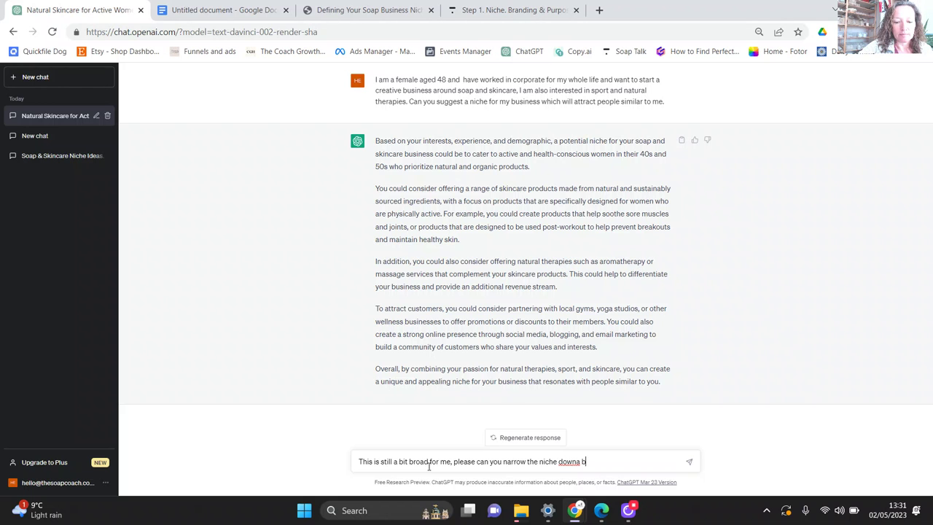
text(it)
key(BackSpace)
key(BackSpace)
key(BackSpace)
key(BackSpace)
key(BackSpace)
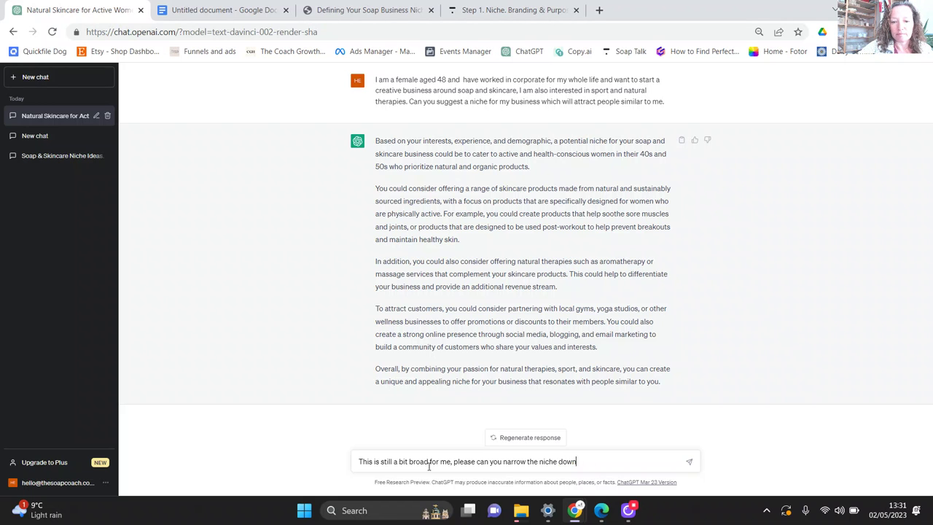
text(a bit more)
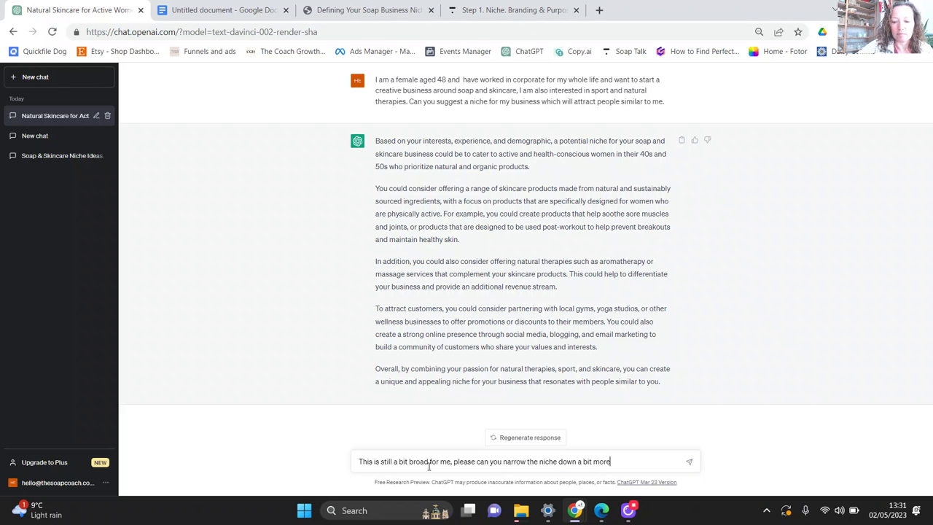
key(Return)
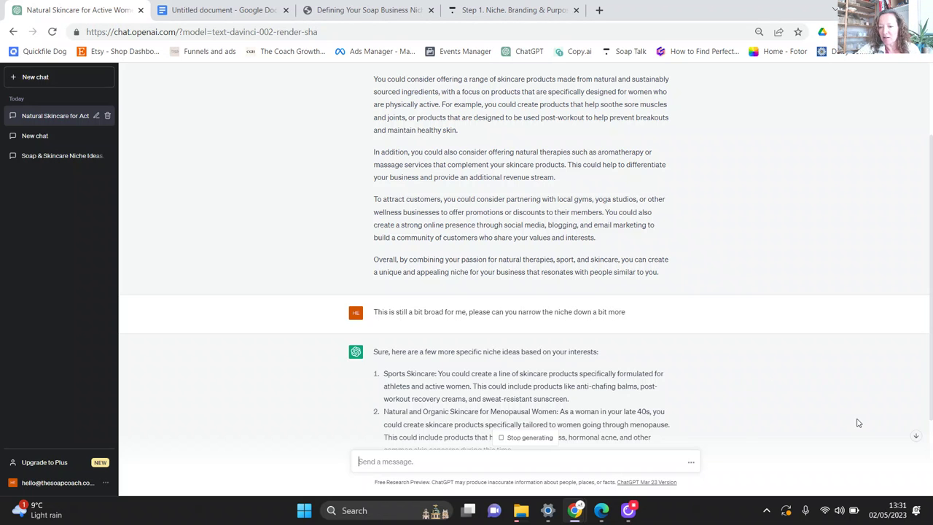
Step: Scroll down to read all five narrower niche ideas, through Skincare Products for Outdoor Enthusiasts
click(919, 437)
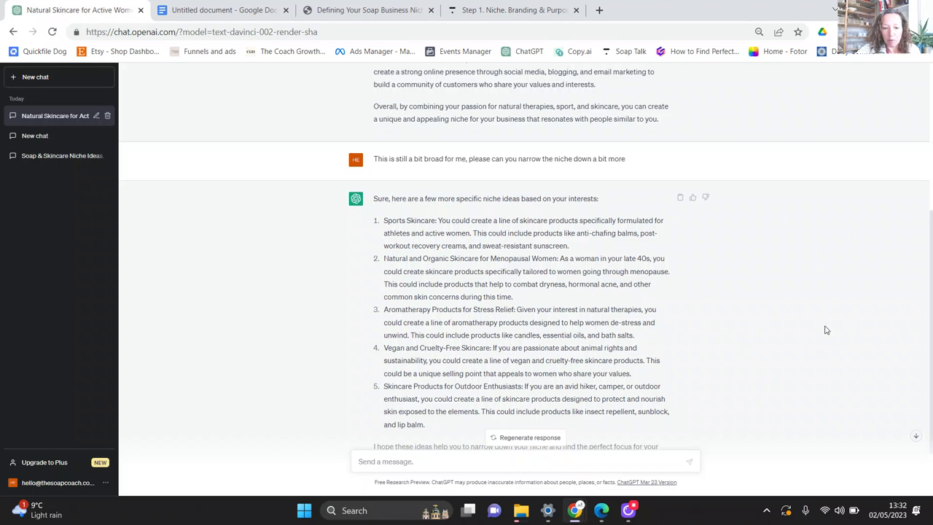
scroll(826, 331, down, 2)
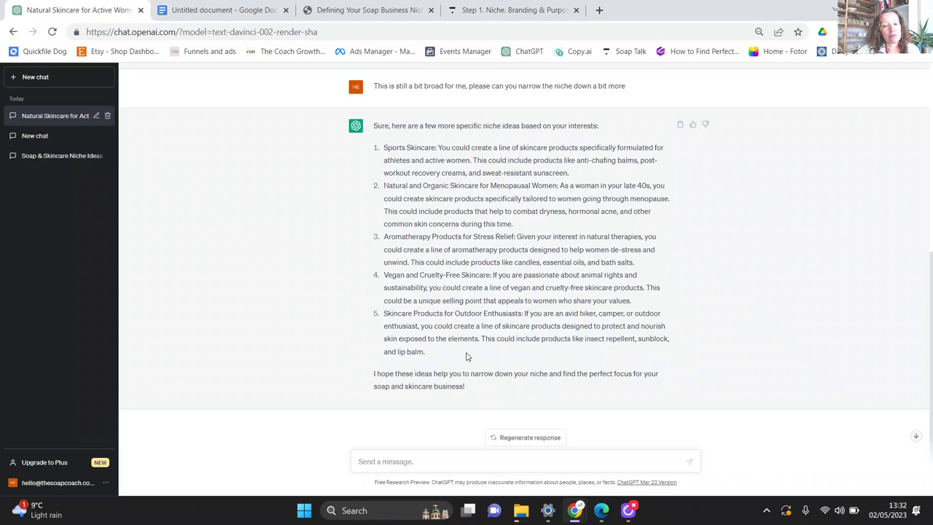
Step: Ask to combine ideas 1 and 5, excluding insect repellant and sunblock as non-cosmetics
click(448, 457)
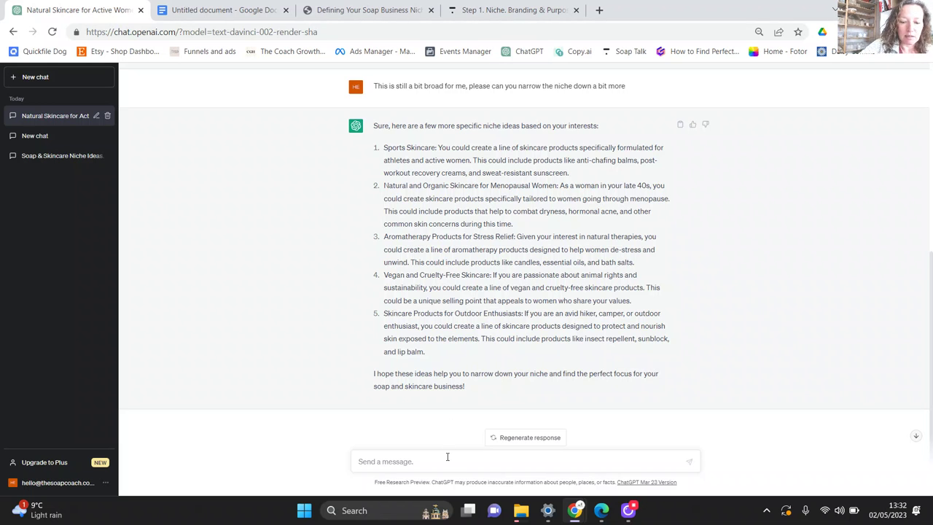
text(I really)
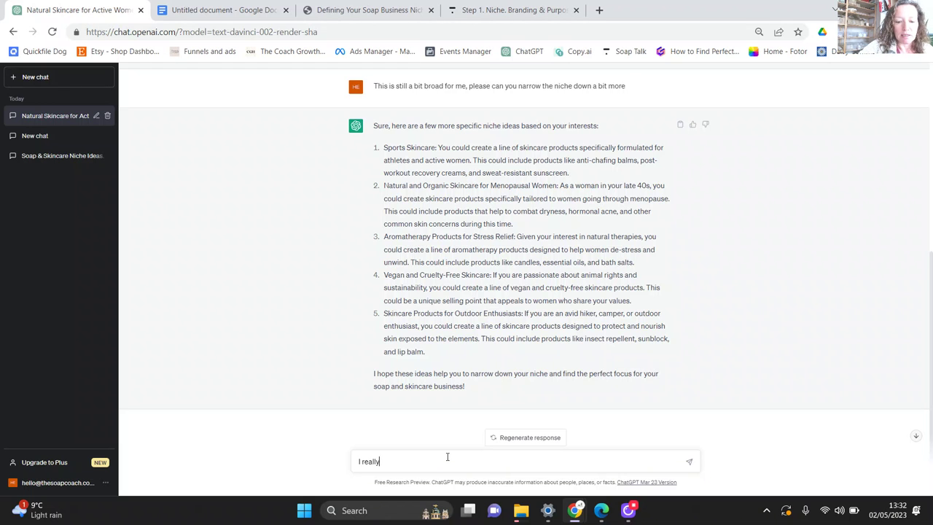
text( like 1 an)
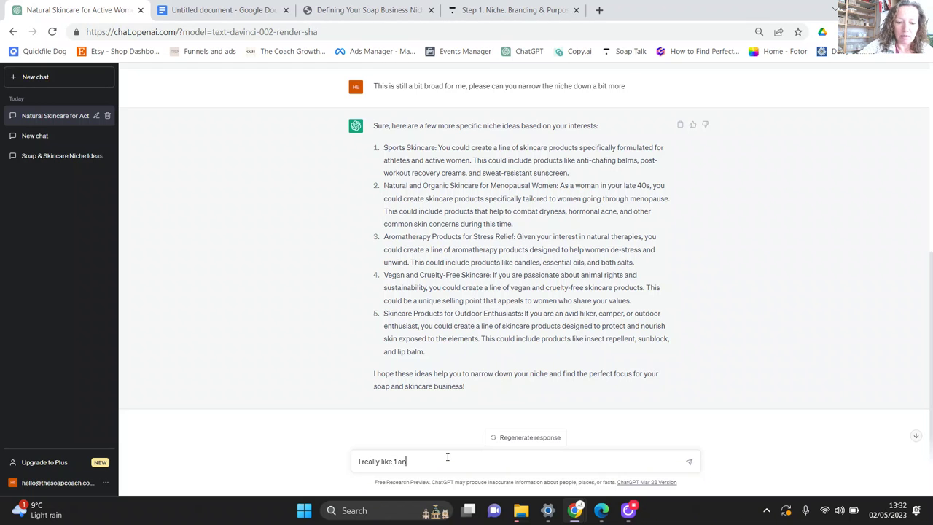
text(d 5 could w)
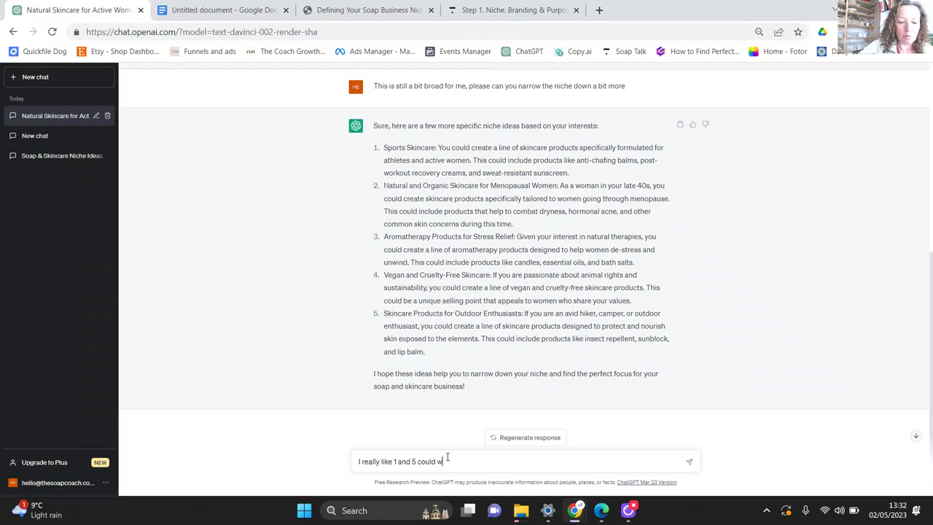
text(e combine thos)
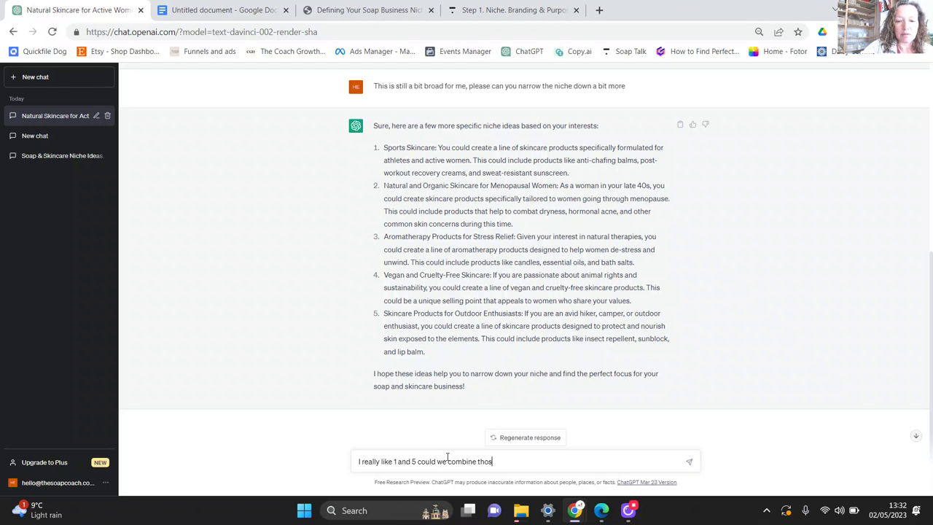
text(e but not )
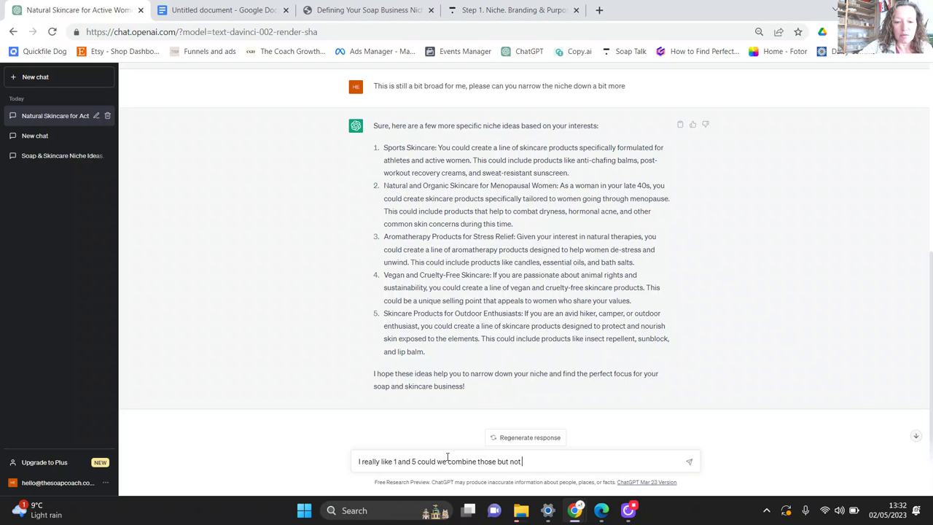
text(with)
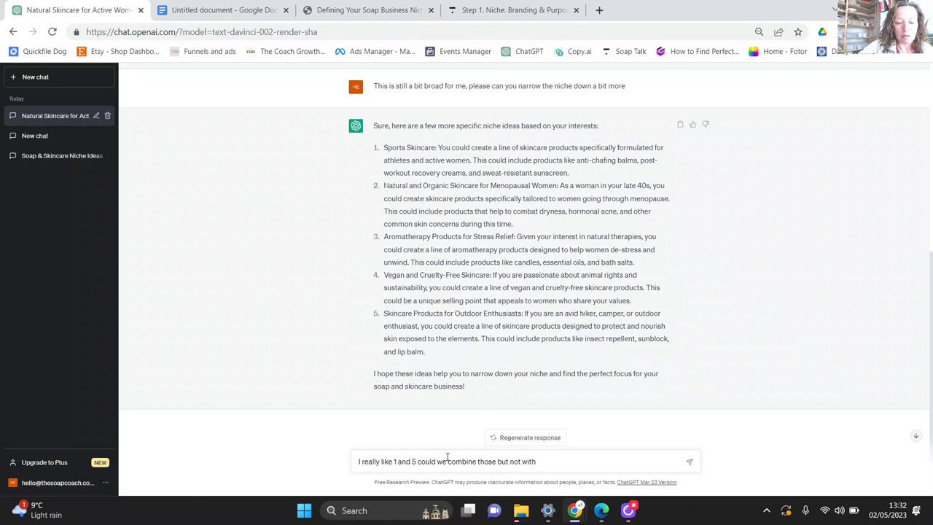
text( products)
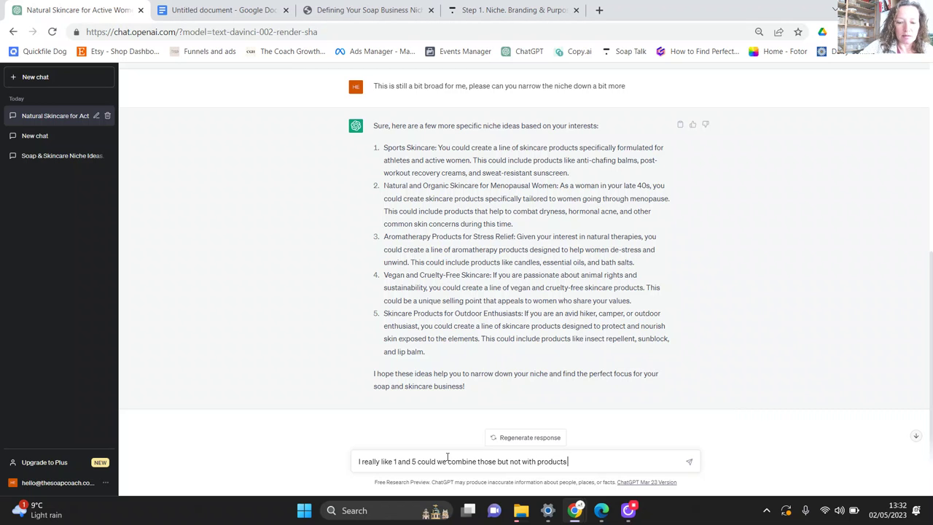
text( like )
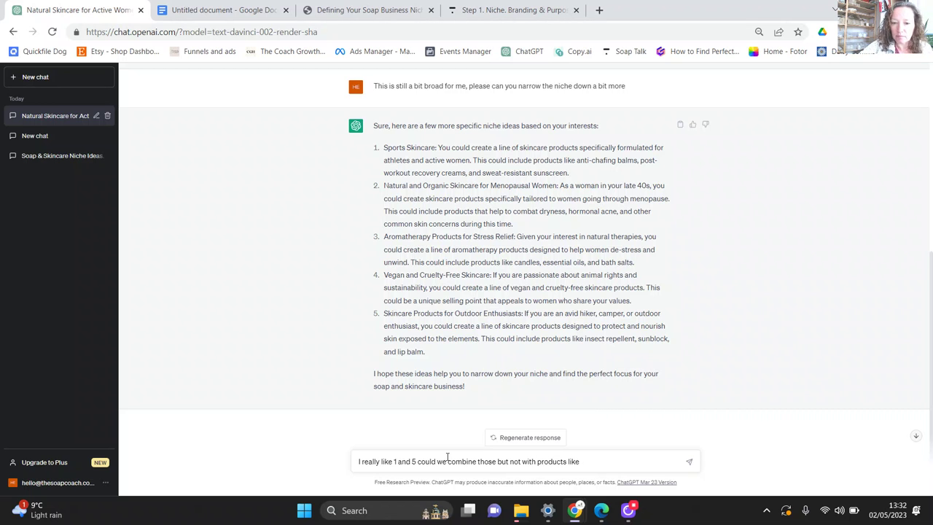
text(insect)
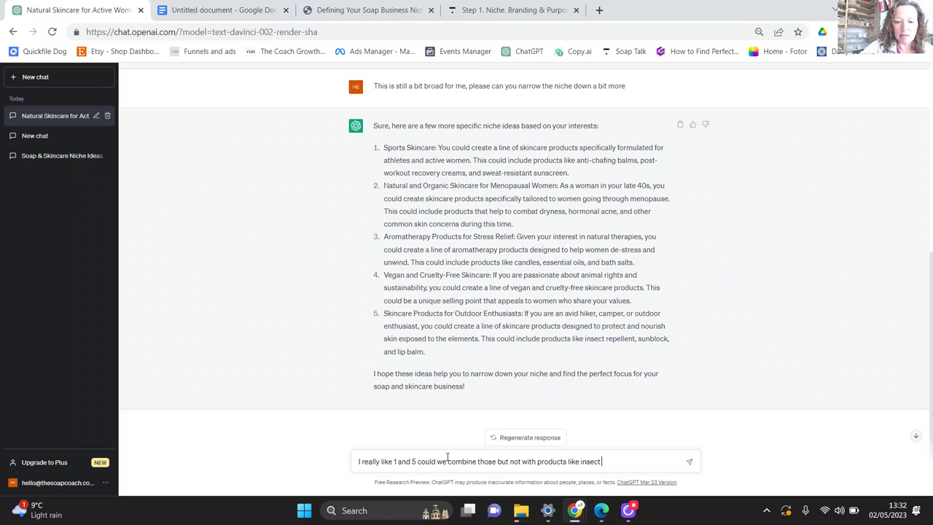
text(repellant)
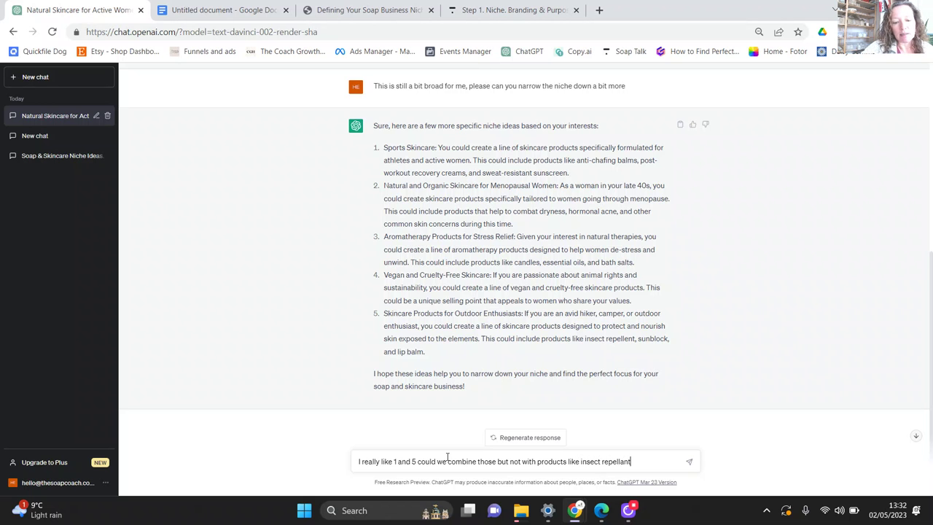
text( and sun)
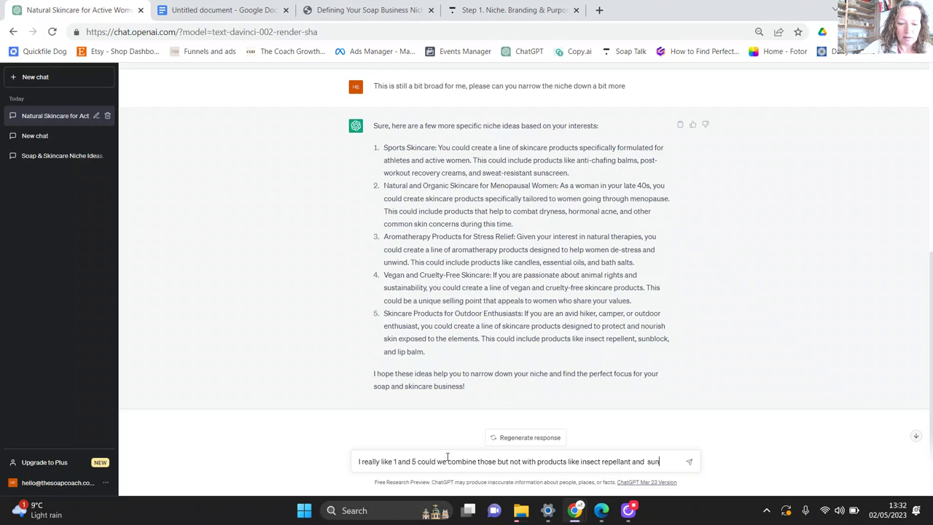
text(block as they ar)
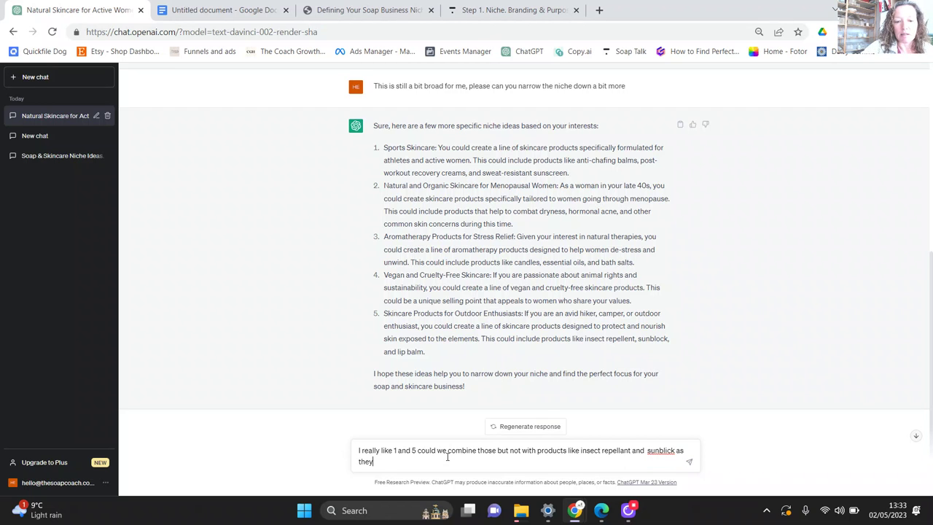
text(e not)
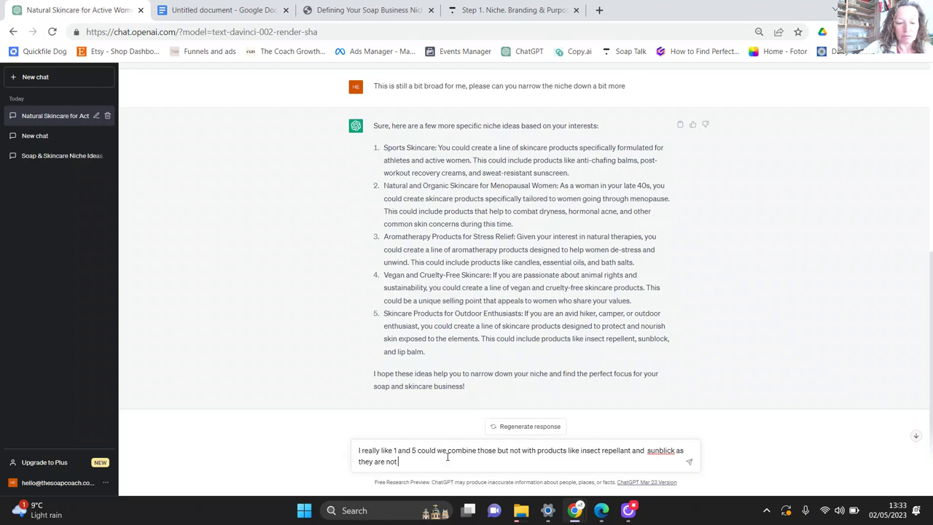
text( cosmetics)
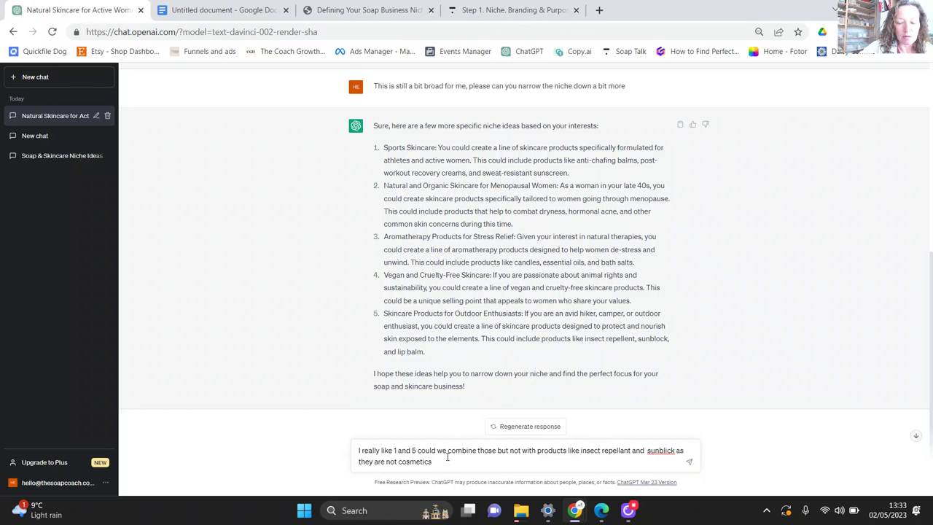
text( as)
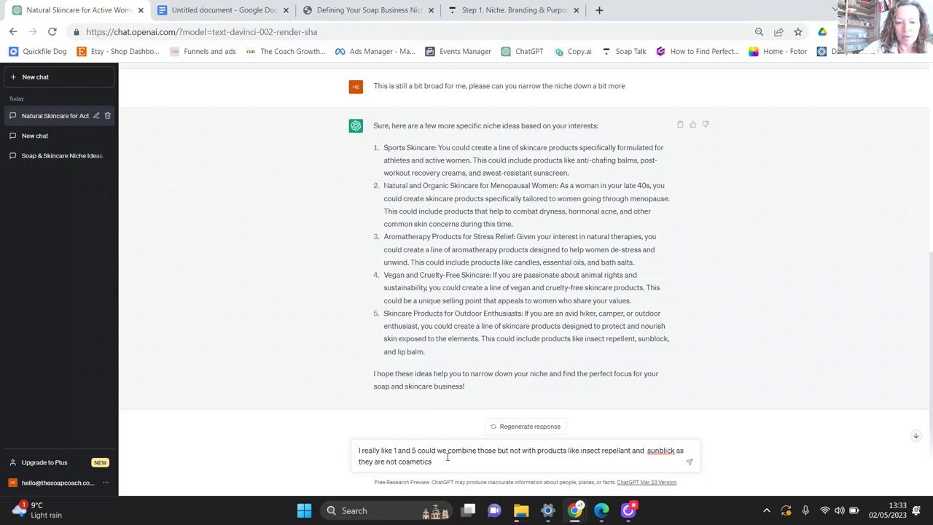
text( or na)
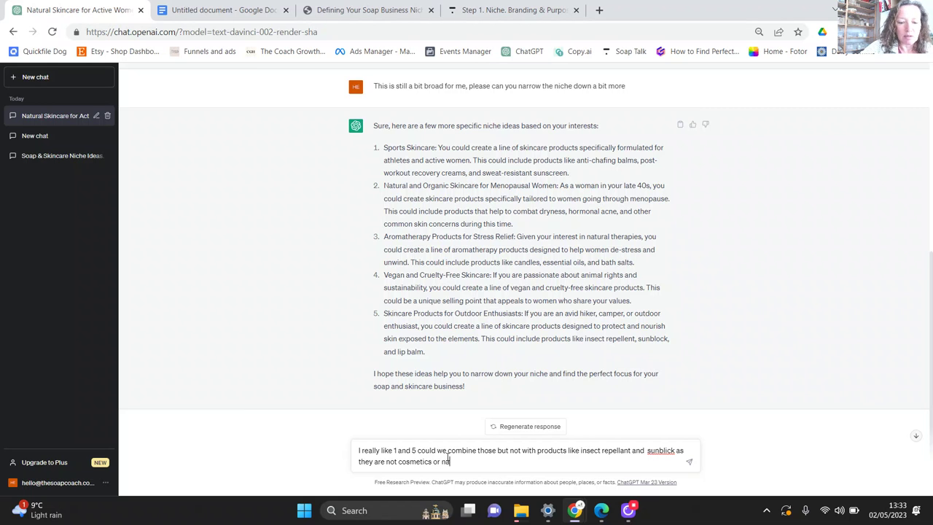
text(tural skinca)
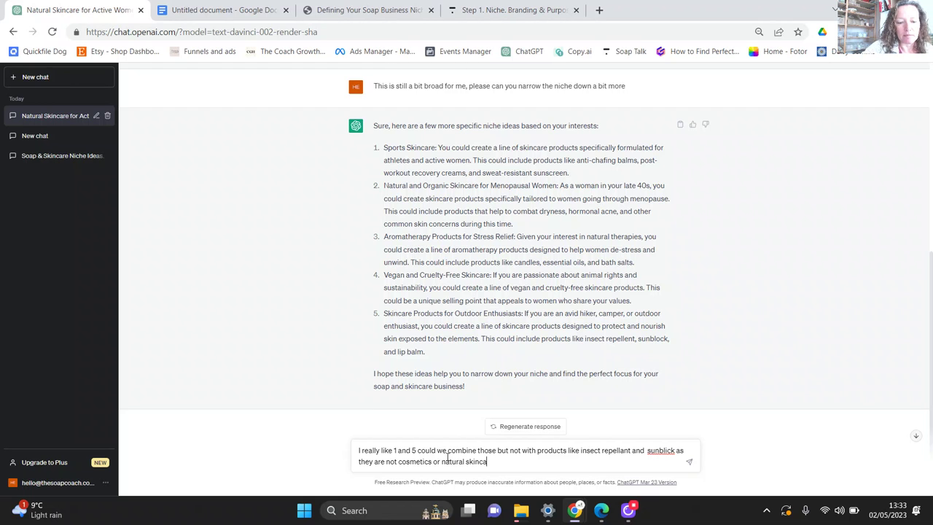
text(re produc)
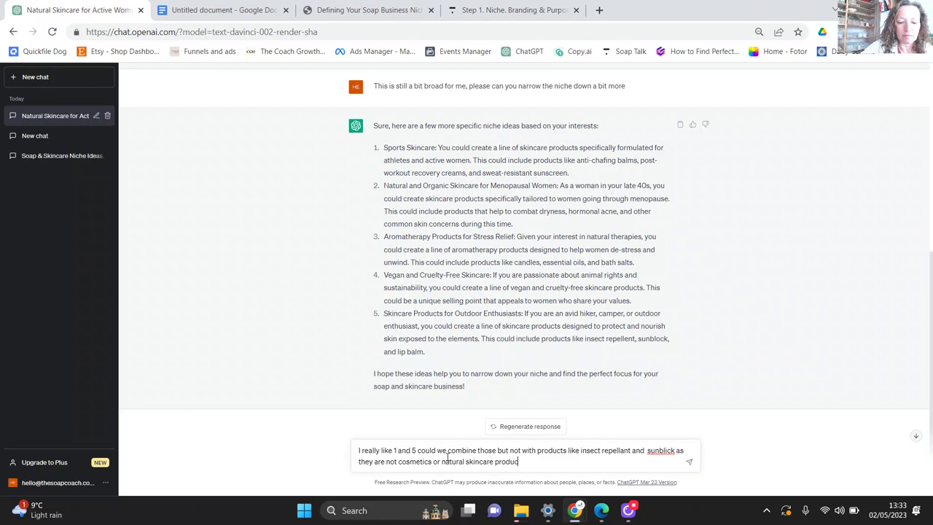
text(ts as su)
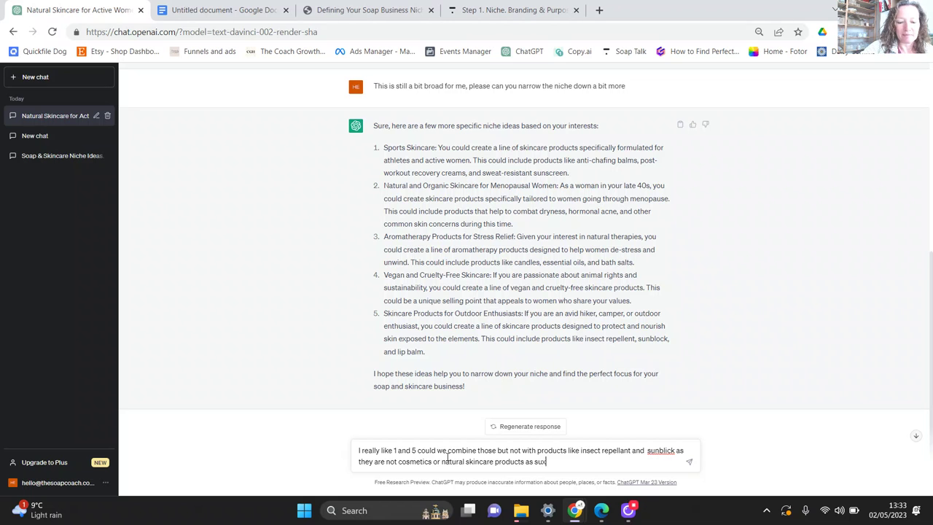
text(ch)
key(Return)
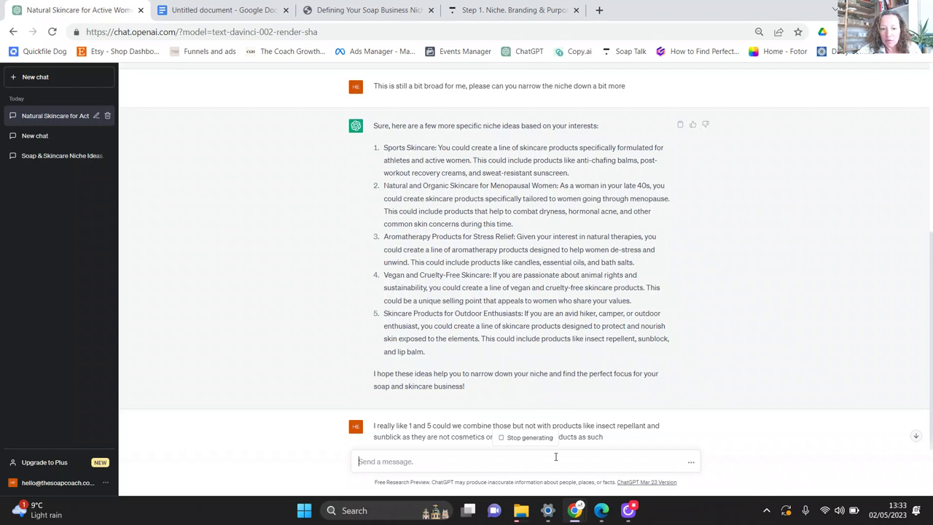
click(916, 435)
Step: Read the five combined product ideas, from Post-Workout Muscle Recovery Cream to After-Sun Soothing Spray
triple_click(920, 440)
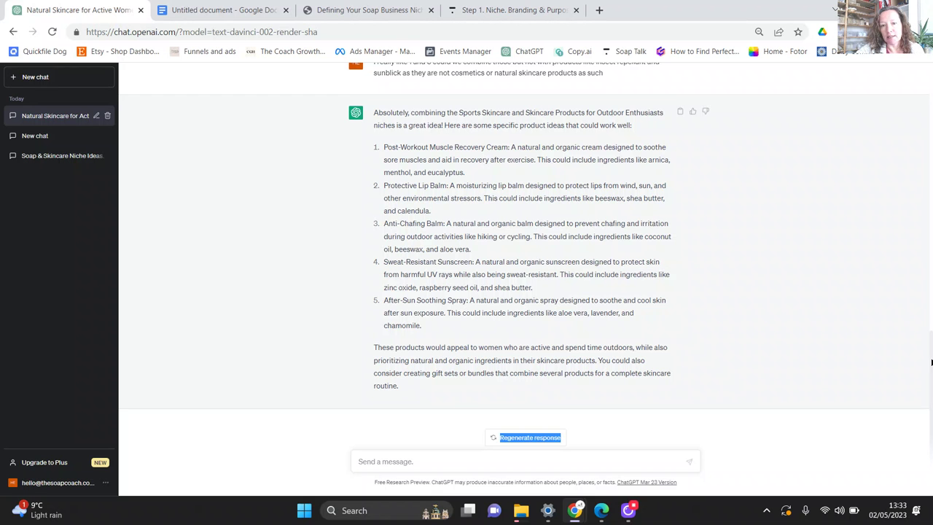
drag(931, 360, 923, 396)
Step: Ask 'Where could I find my ideal client' and follow the five-place answer to its end
click(448, 461)
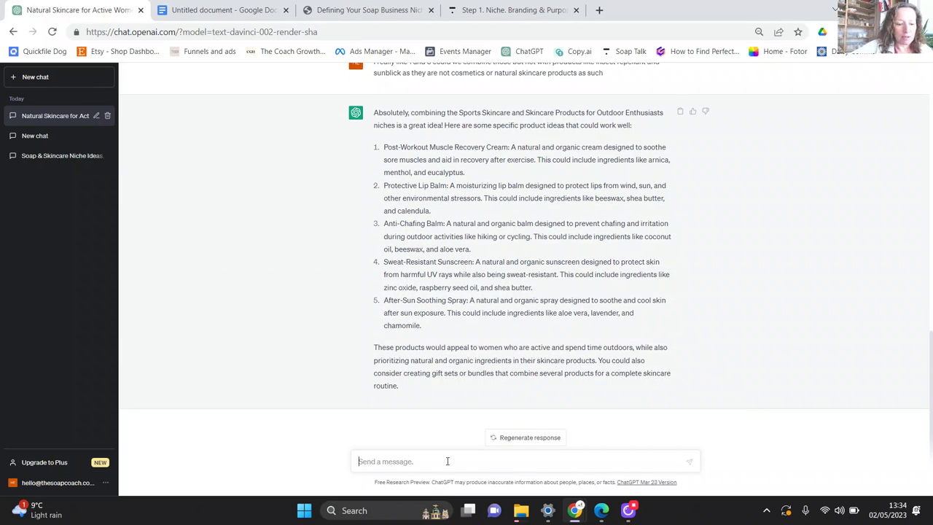
text(Where could)
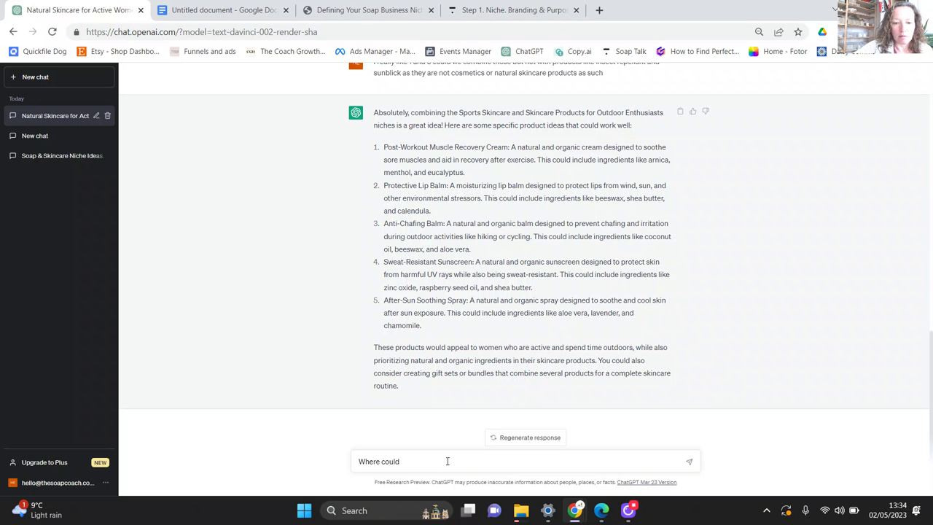
text( I find my ideal c)
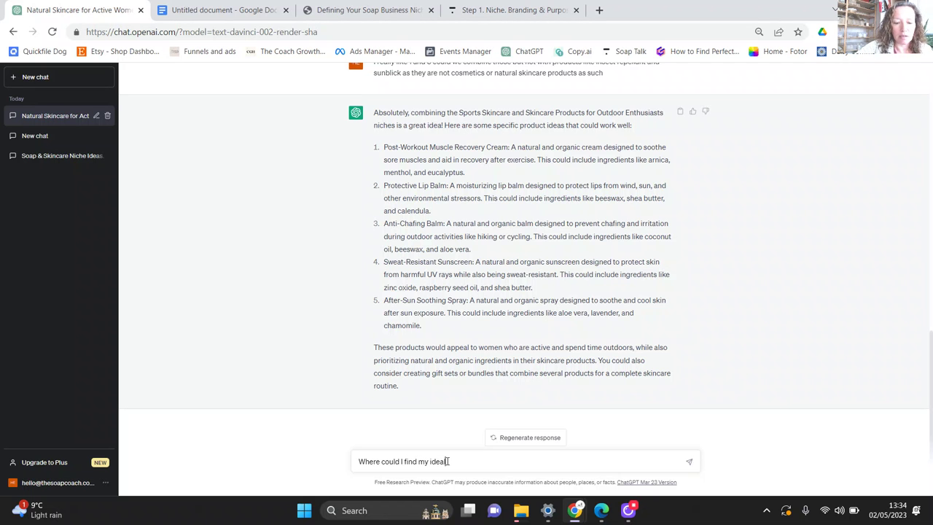
text(lient)
key(Return)
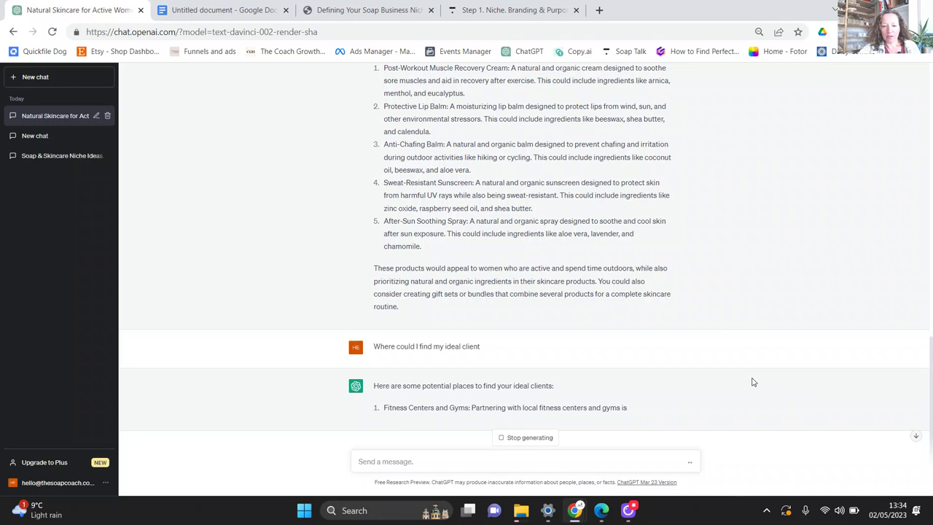
click(915, 439)
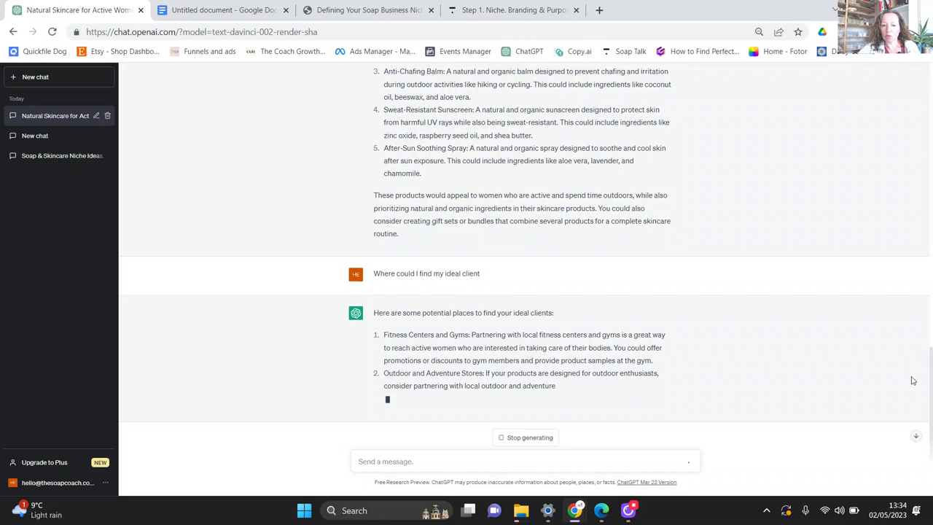
triple_click(917, 438)
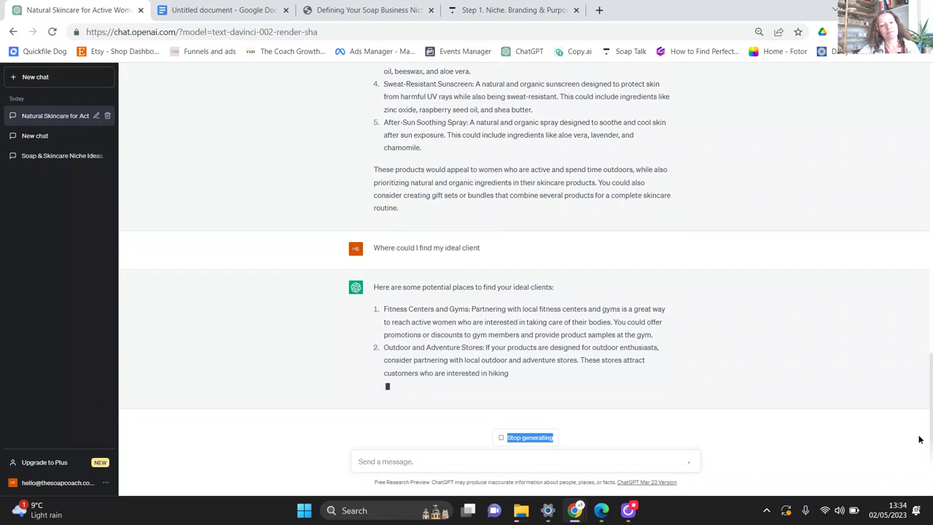
click(920, 439)
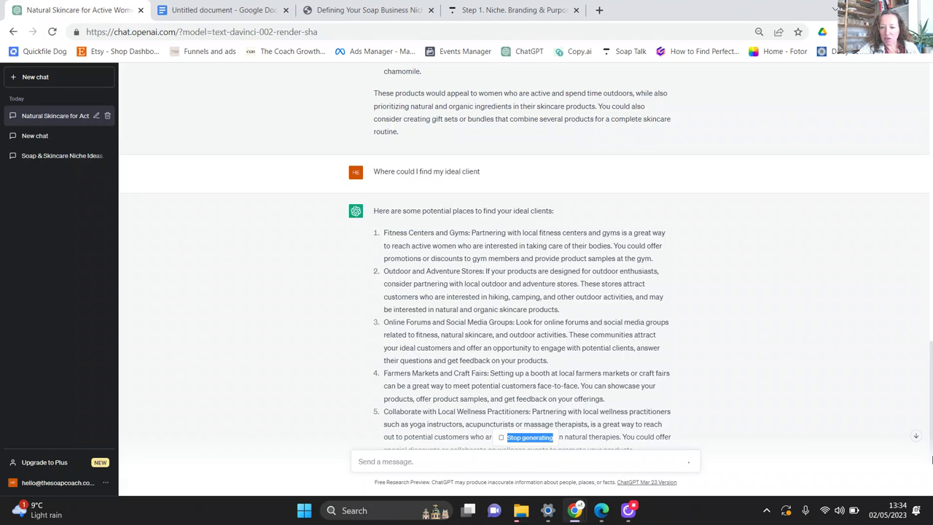
click(919, 438)
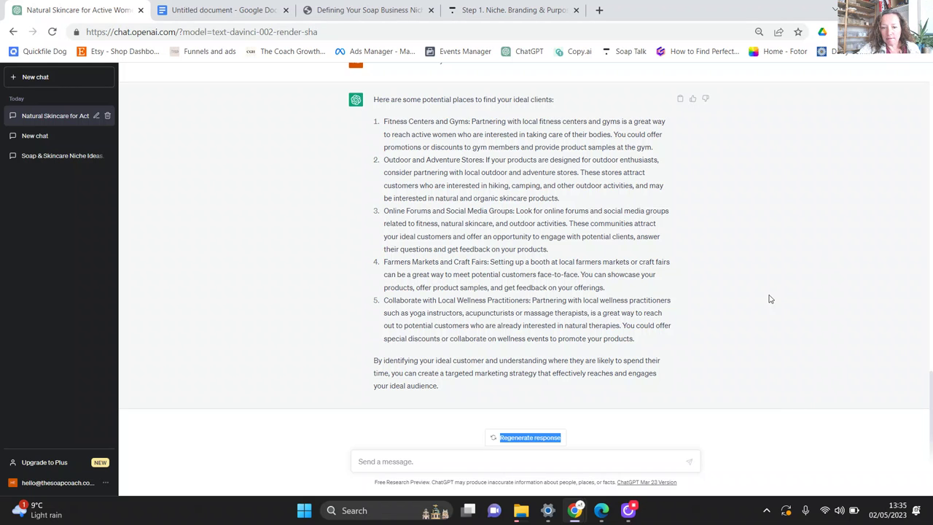
Step: Ask 'Can you suggest some business name idwas' and scroll through the ten suggested names
click(505, 459)
text(Can )
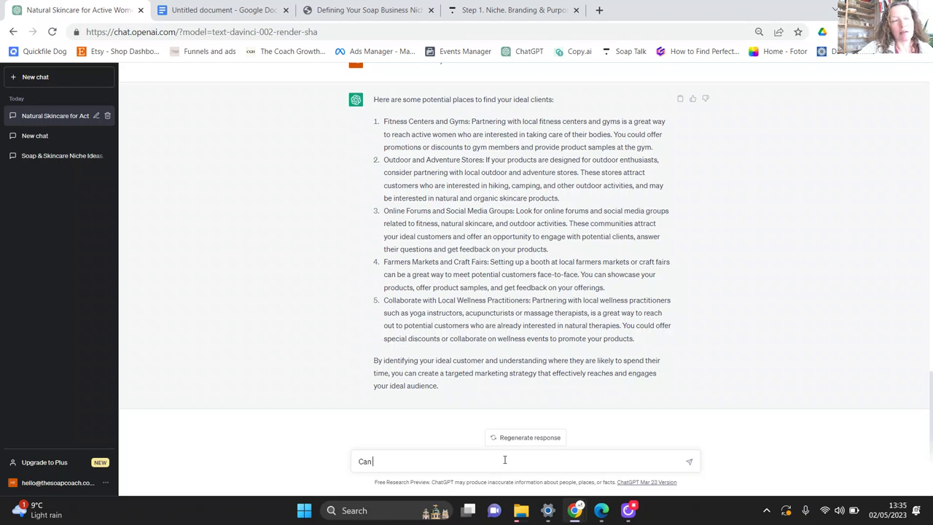
text(you su)
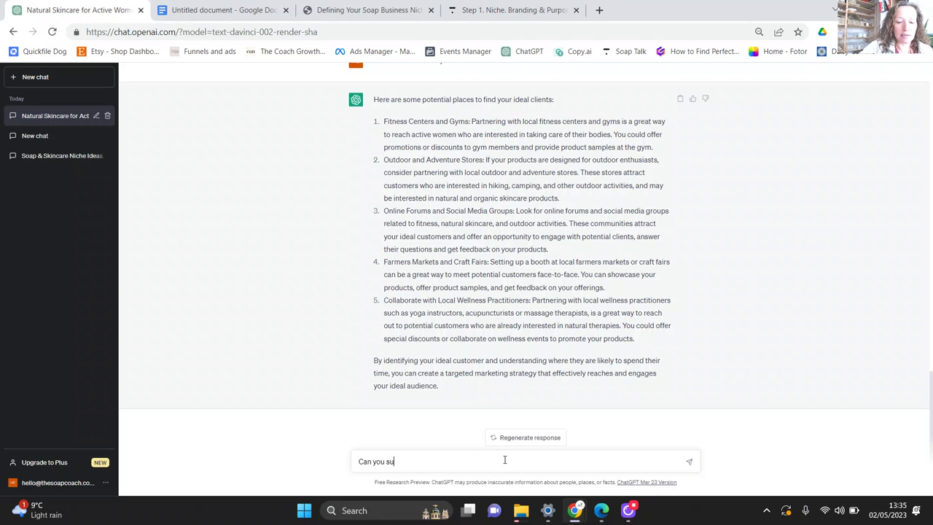
text(ggest some business)
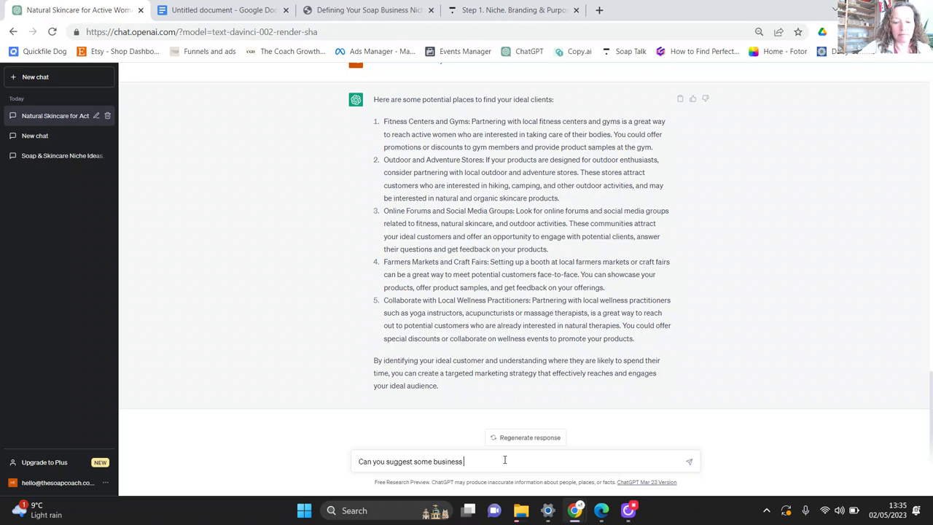
text( name idwas)
key(Return)
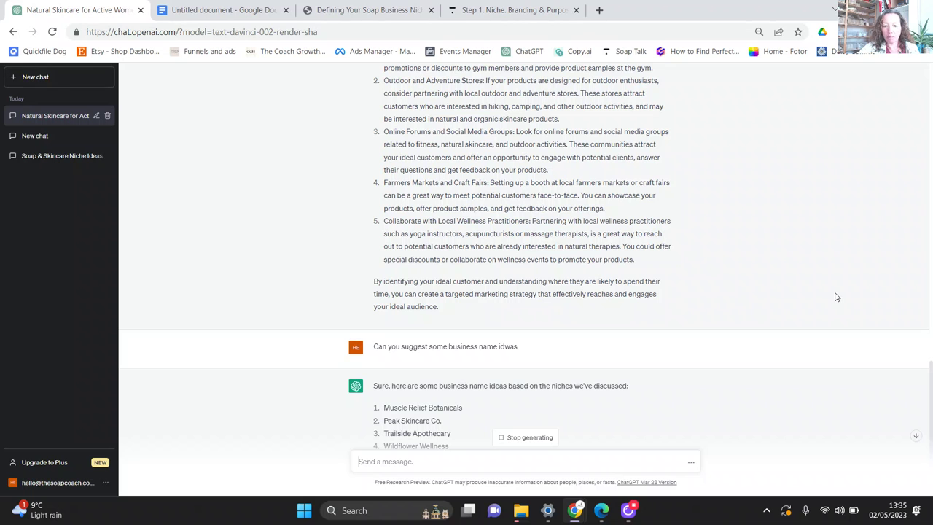
double_click(916, 436)
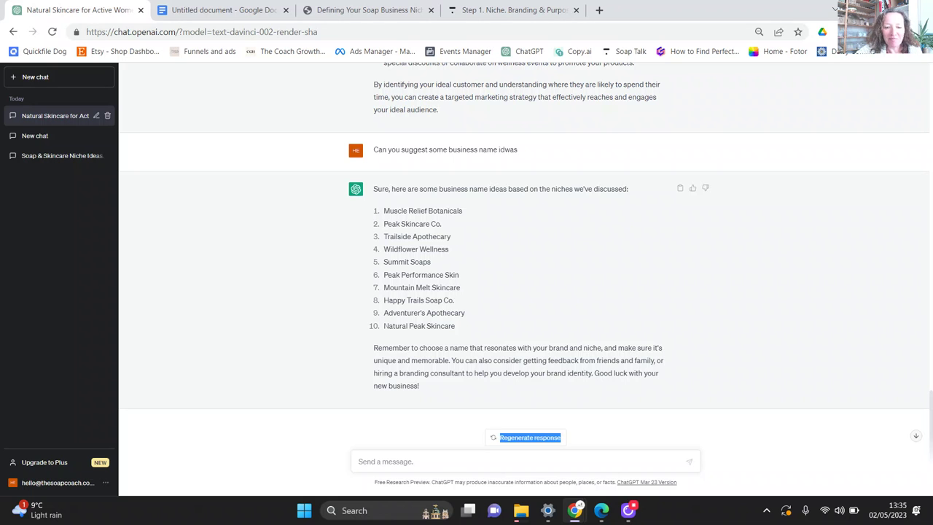
click(487, 458)
Step: Request business names that are less outdoor-themed and more feminine and holistic
text(Can you)
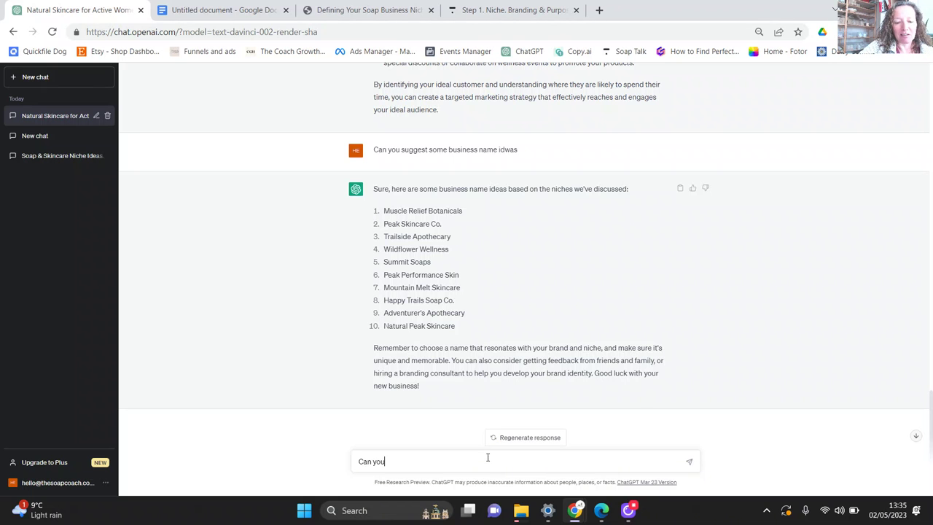
text( come up with s)
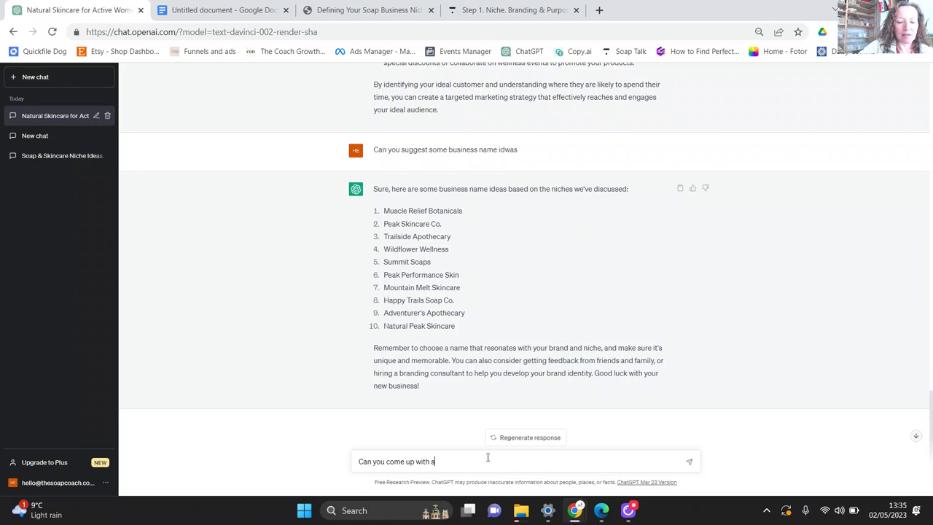
text(ome ide)
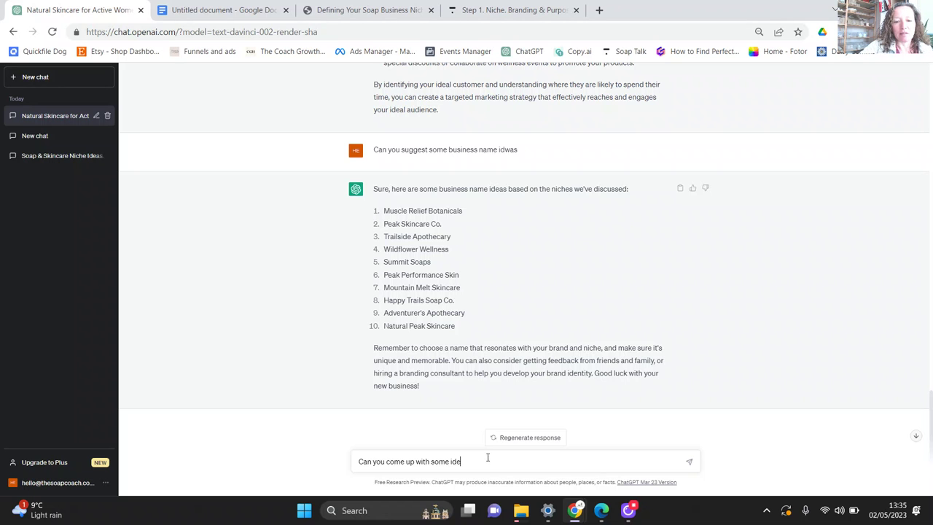
key(BackSpace)
key(BackSpace)
key(BackSpace)
text(names that)
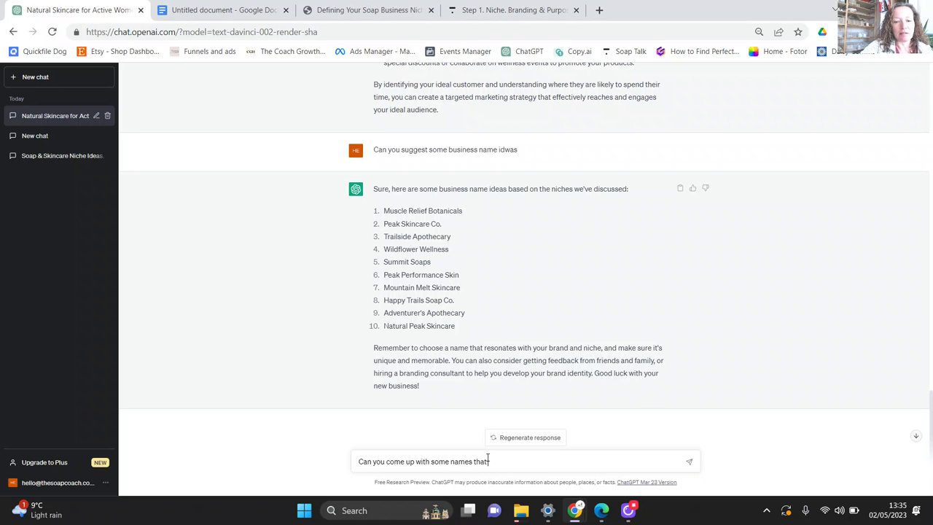
text( are a)
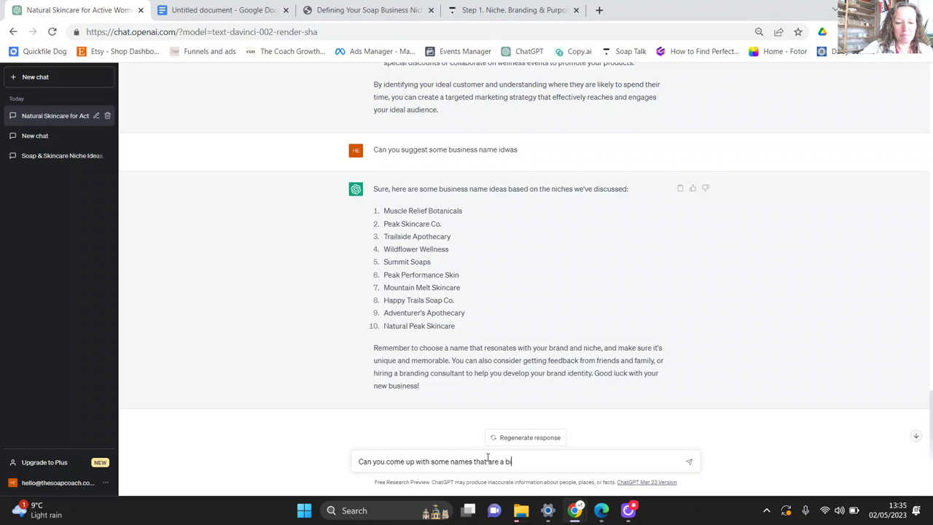
text( bit less)
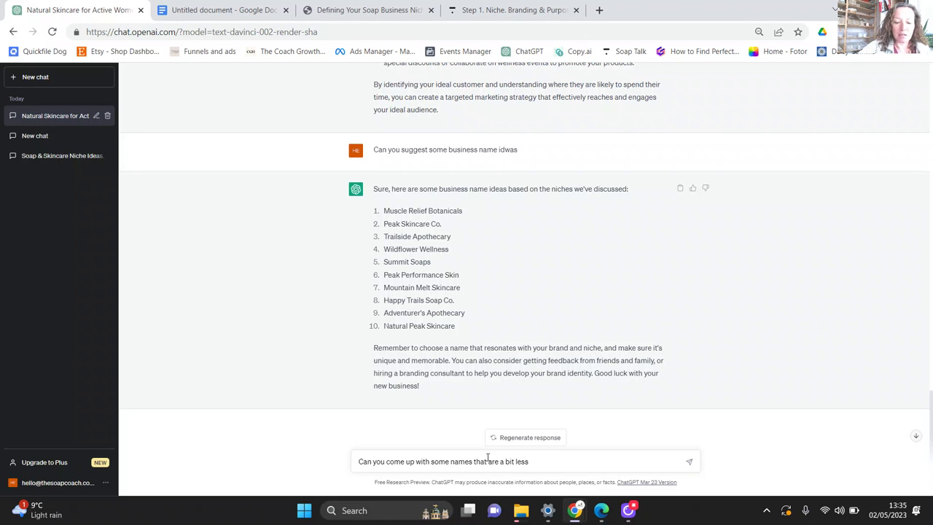
text( outdo)
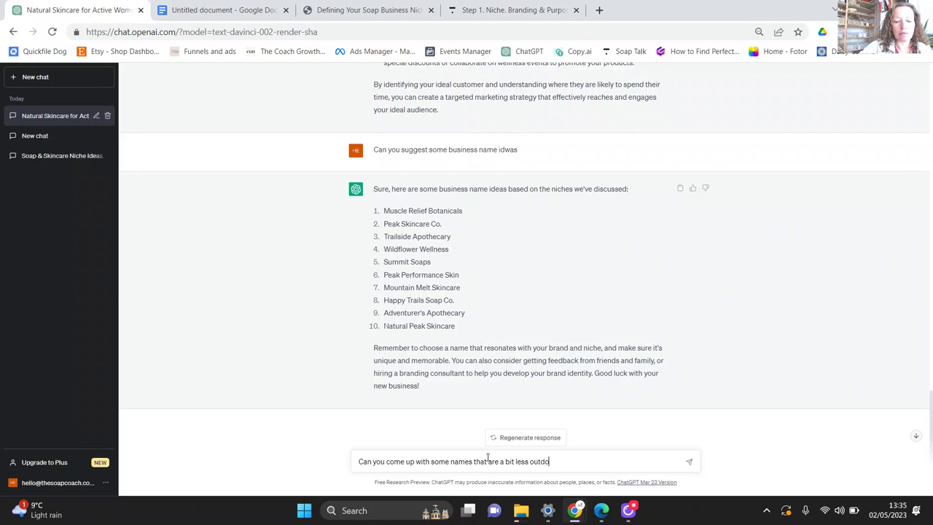
text(or themed and )
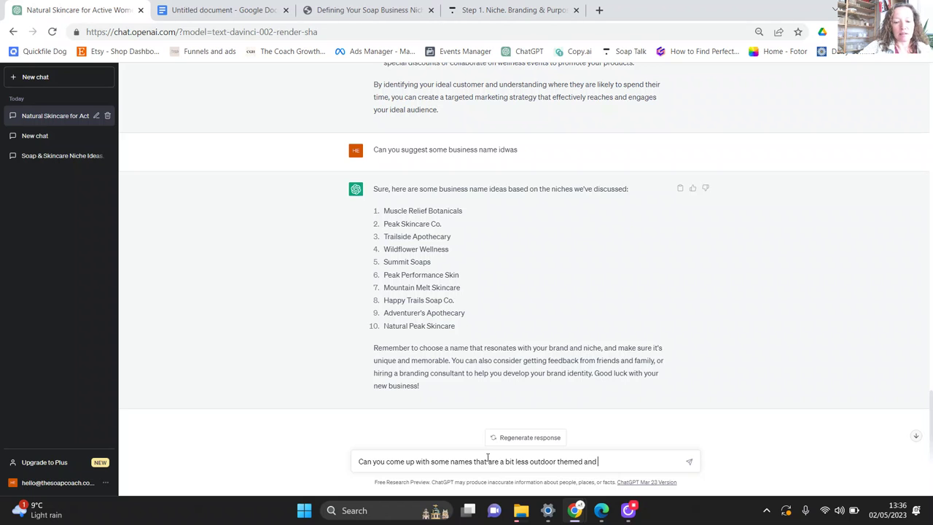
text(more feminine)
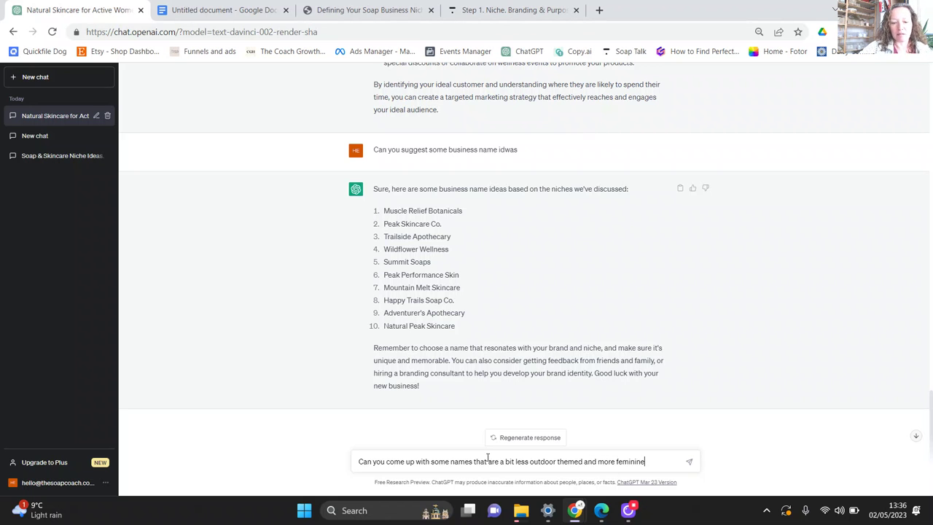
text( and)
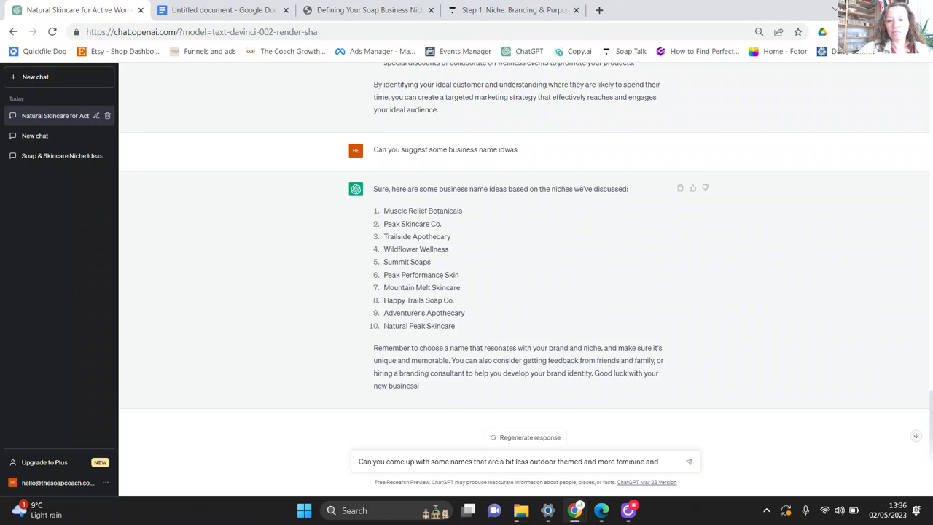
drag(930, 429, 913, 313)
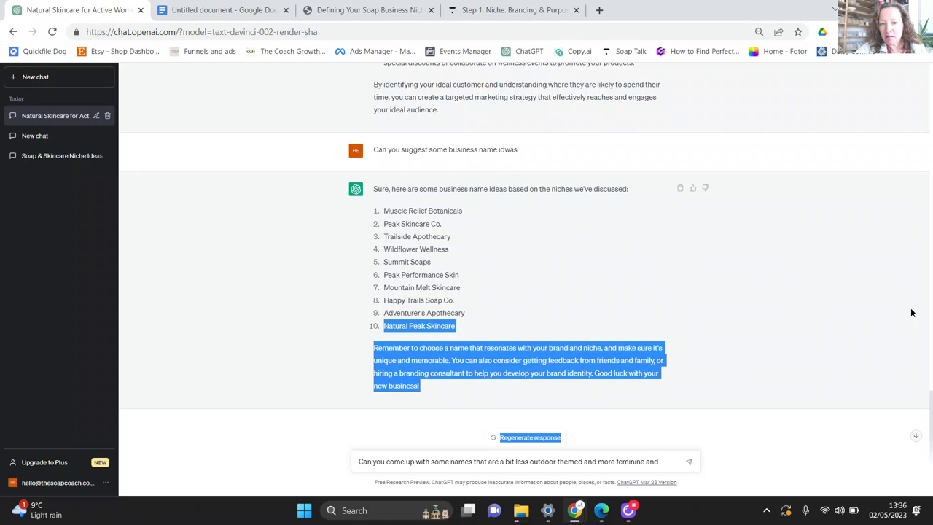
scroll(928, 366, up, 1)
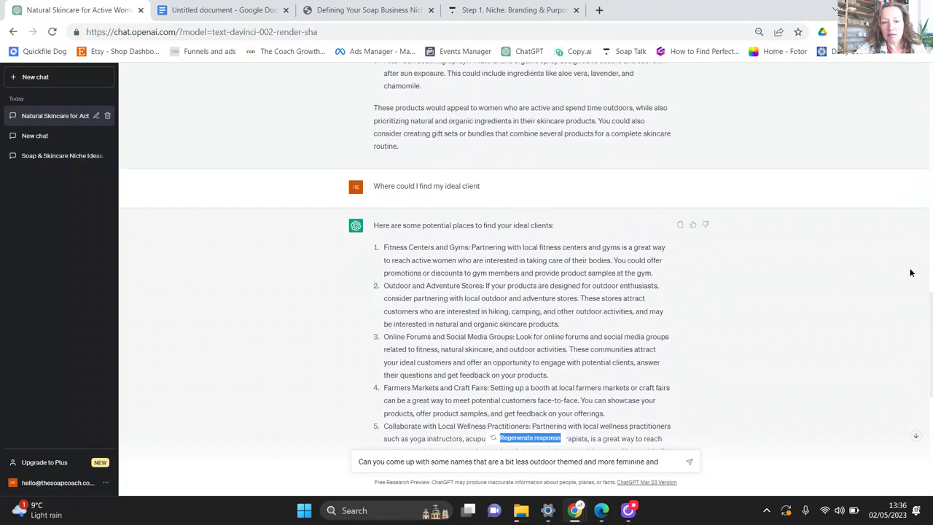
scroll(909, 251, up, 10)
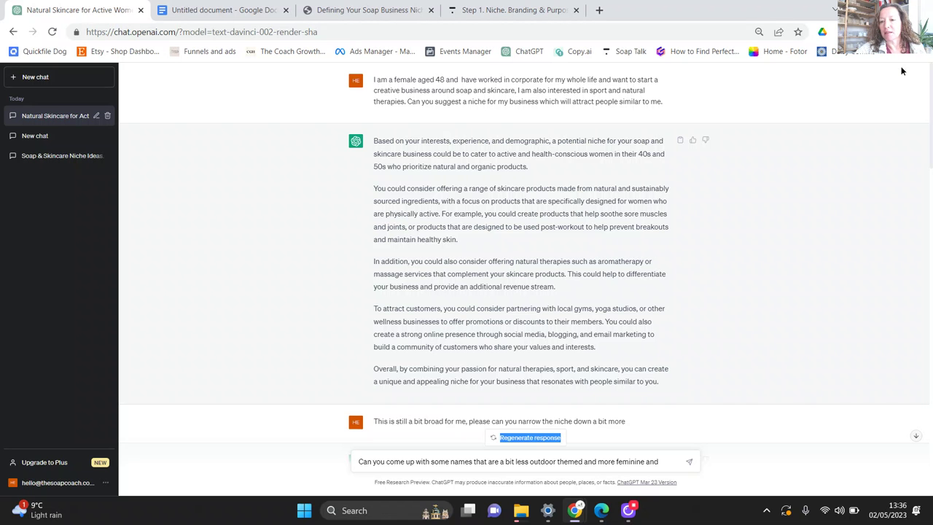
click(917, 438)
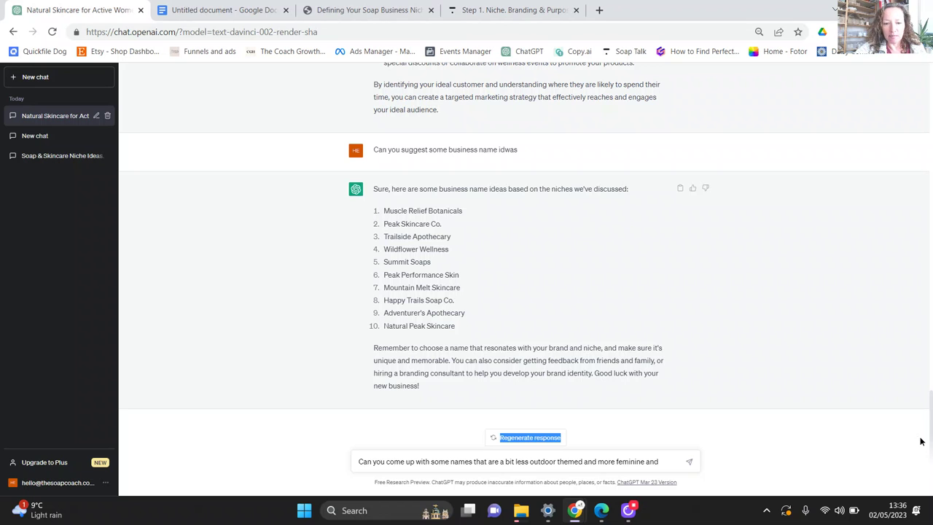
click(660, 462)
text(more)
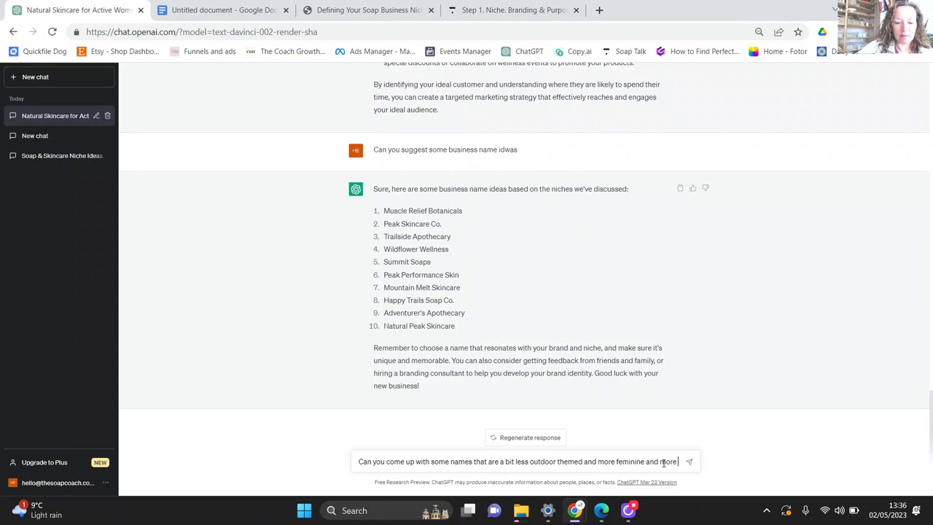
text( holi)
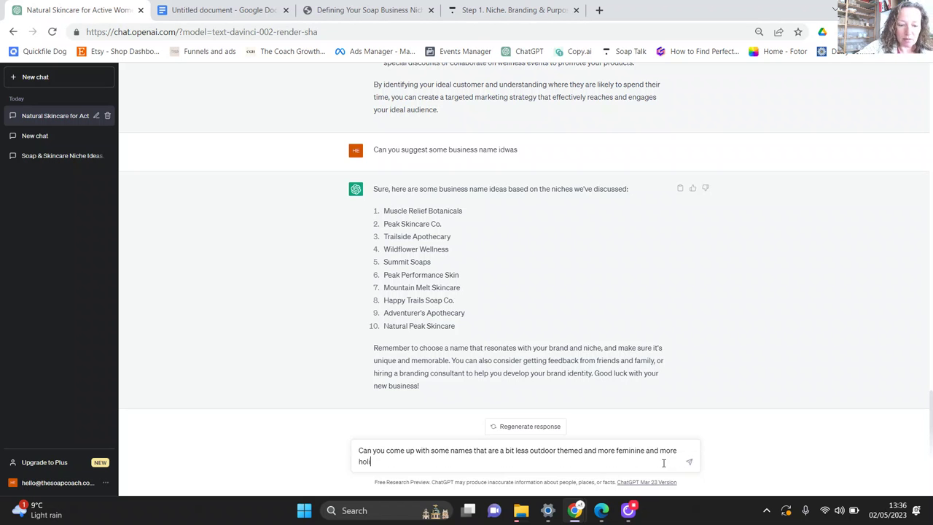
text(stic)
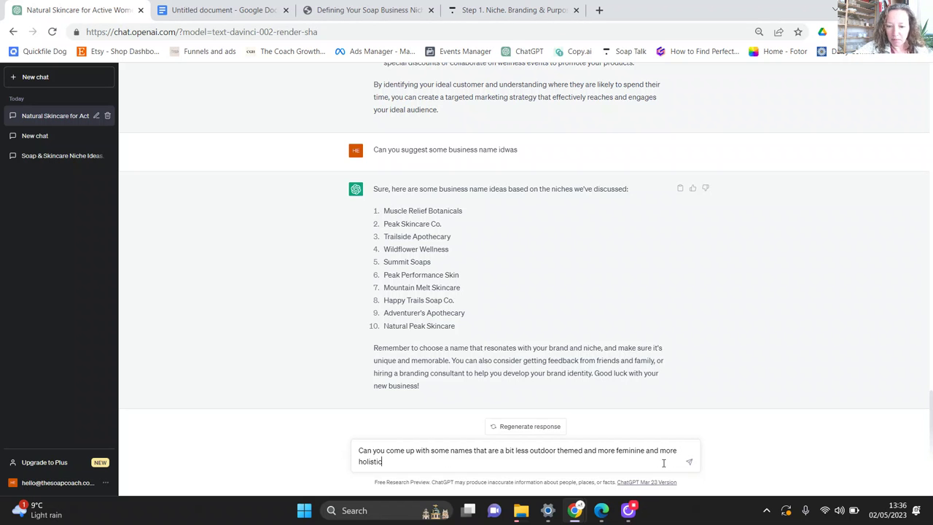
key(Return)
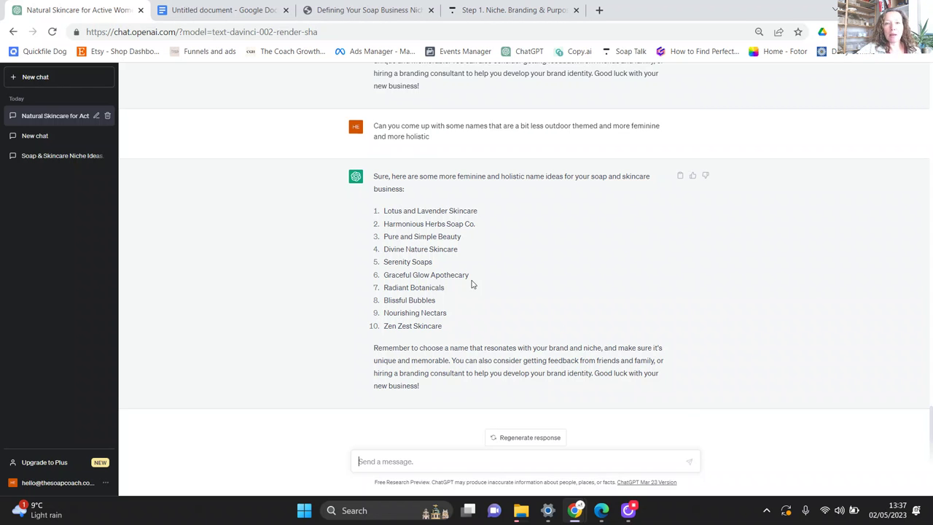
Step: Copy the 45-year-old science worker's soap-business prompt from Google Docs and start a blank ChatGPT chat
click(223, 10)
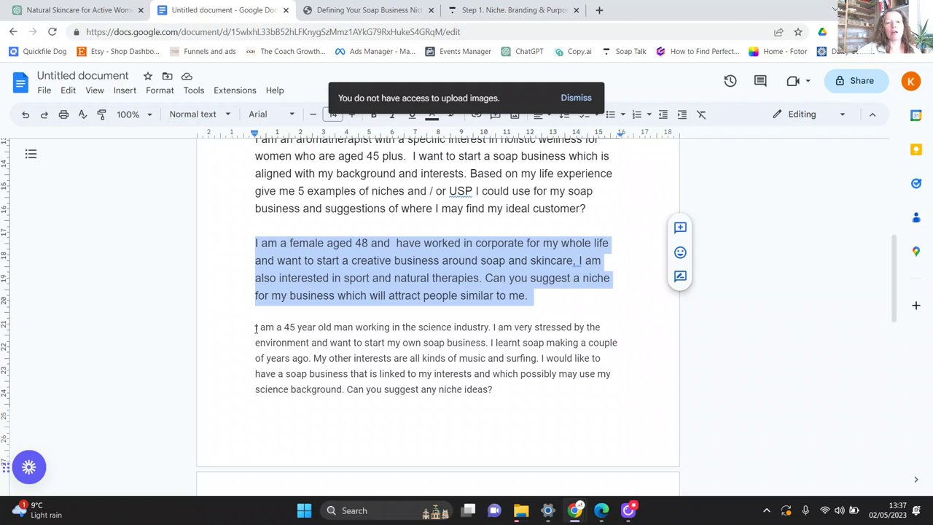
click(436, 374)
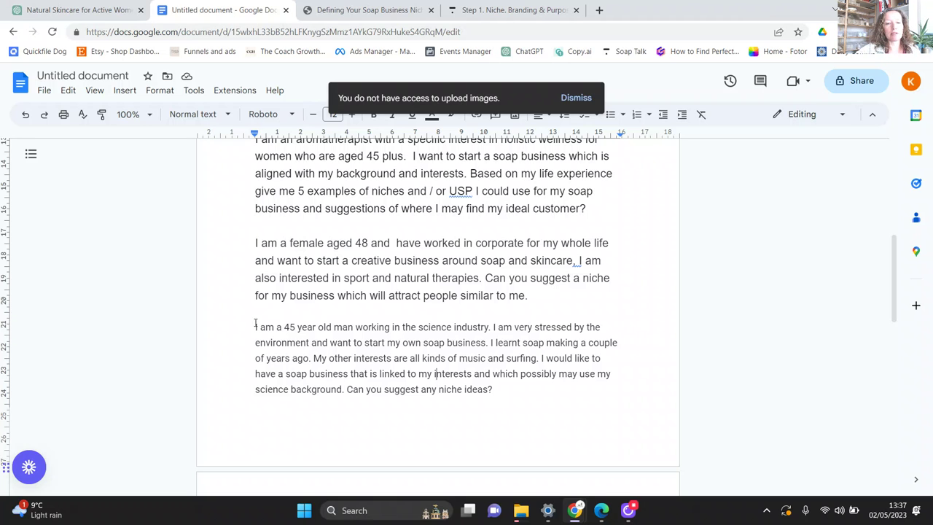
drag(256, 326, 479, 380)
right_click(454, 358)
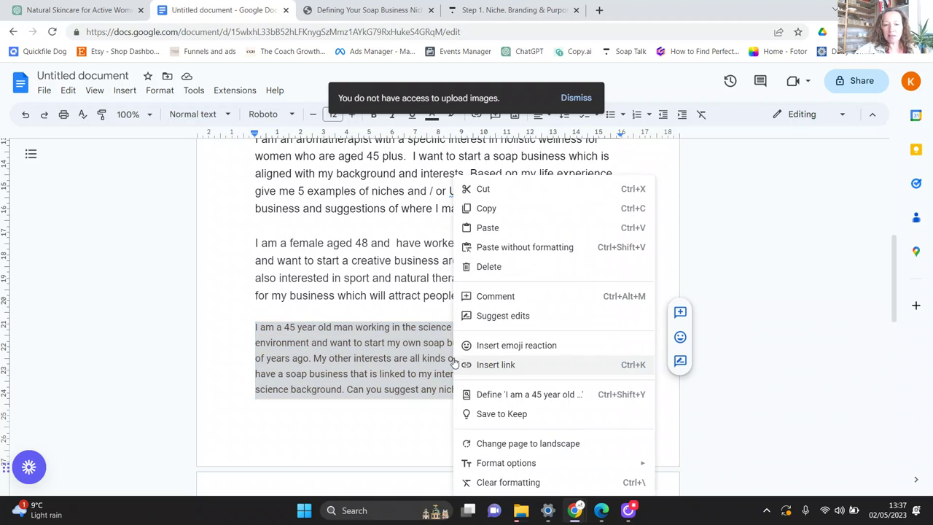
click(486, 209)
click(125, 13)
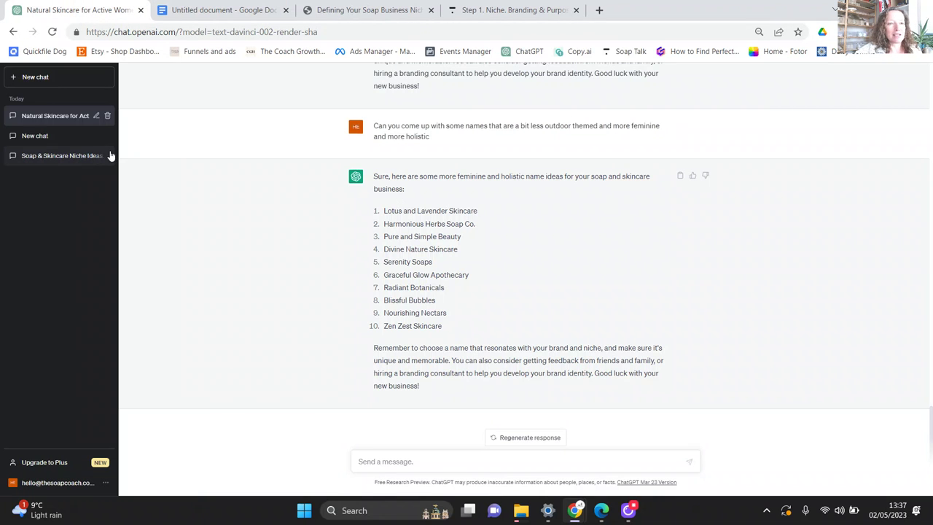
click(48, 76)
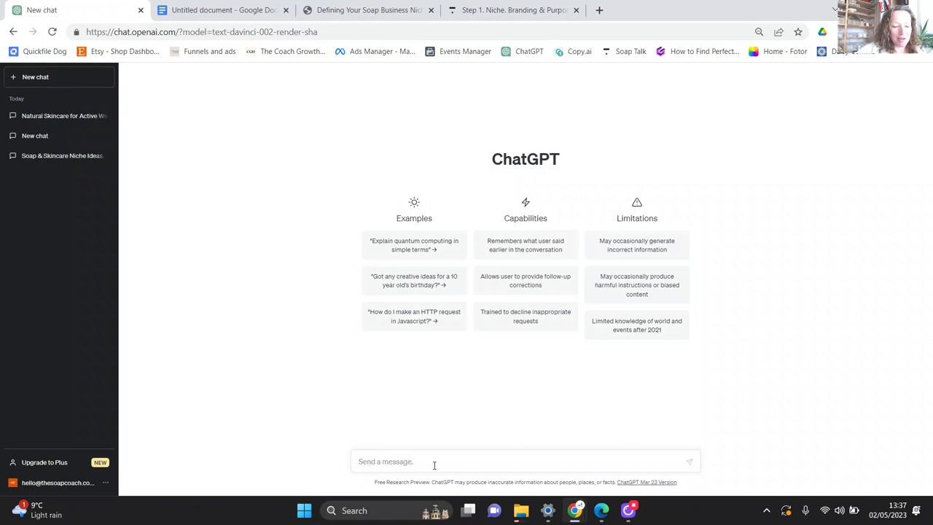
Step: Paste and send the soap niche prompt for the music- and surf-loving scientist, then view the course e-book
key(ctrl+v)
key(Return)
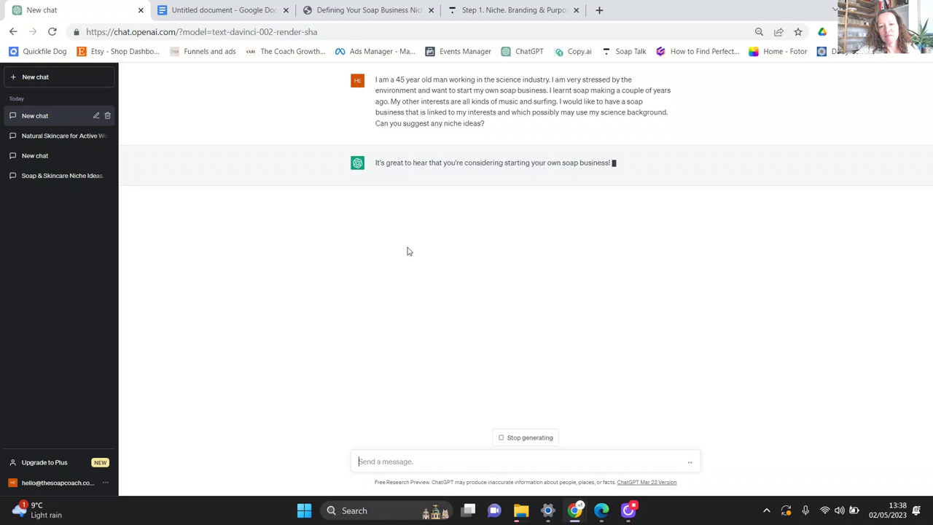
click(503, 15)
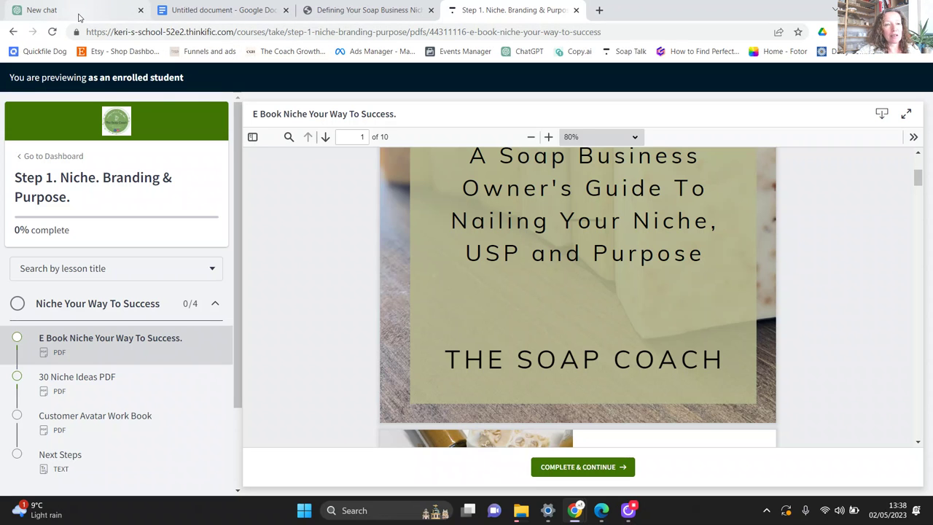
Step: Go back to the Thinkific My Courses dashboard and expand Steps 1, 2 and 3 to list their lessons
mouse_move(80, 17)
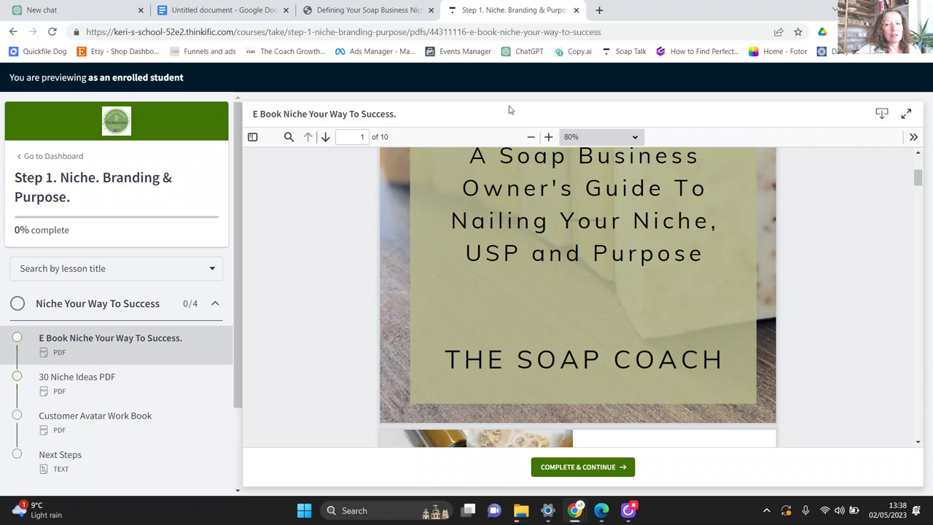
scroll(911, 167, up, 3)
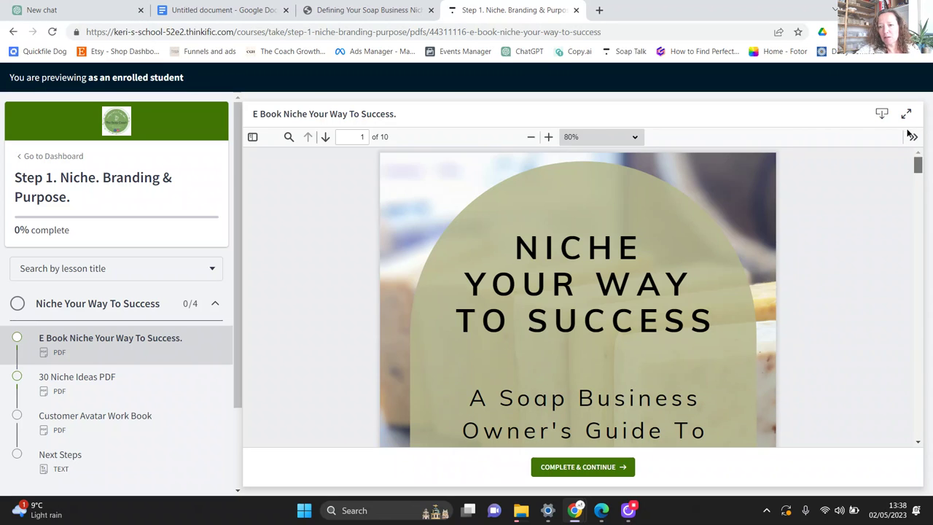
click(64, 157)
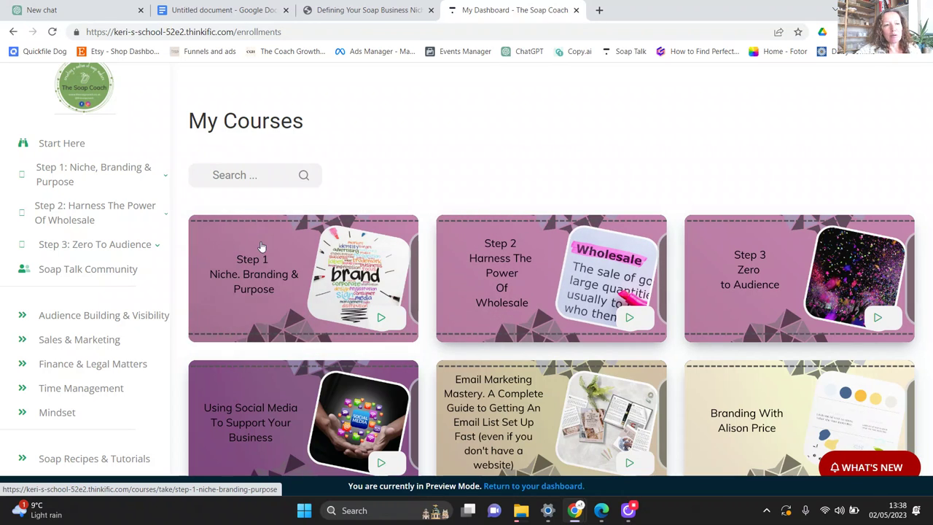
click(107, 177)
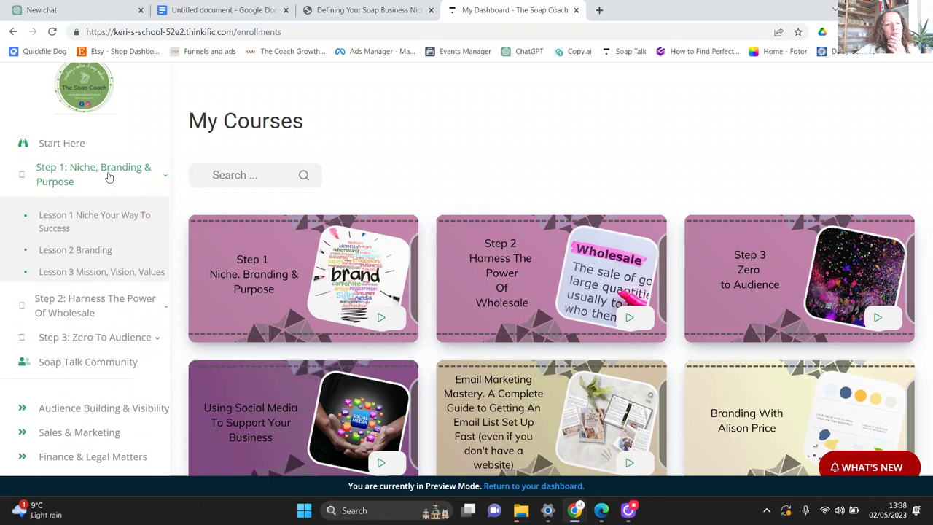
click(108, 328)
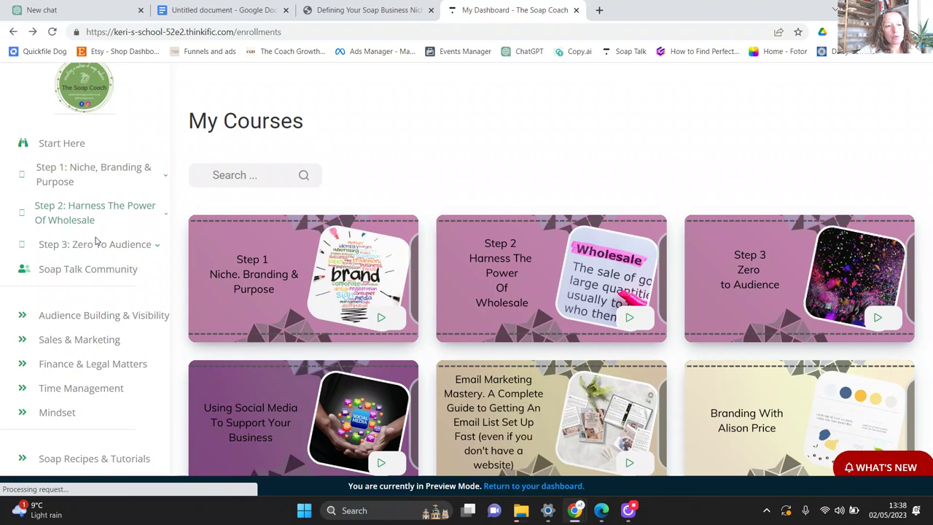
click(96, 249)
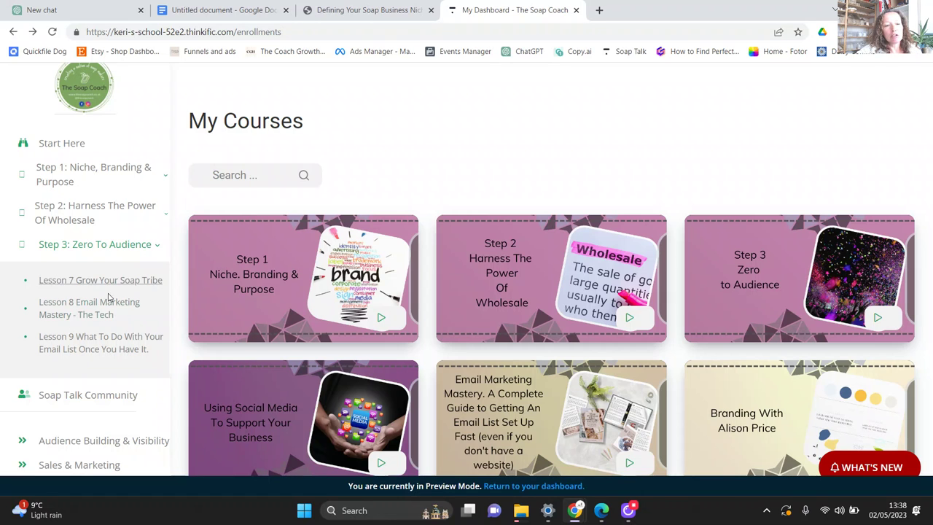
click(137, 312)
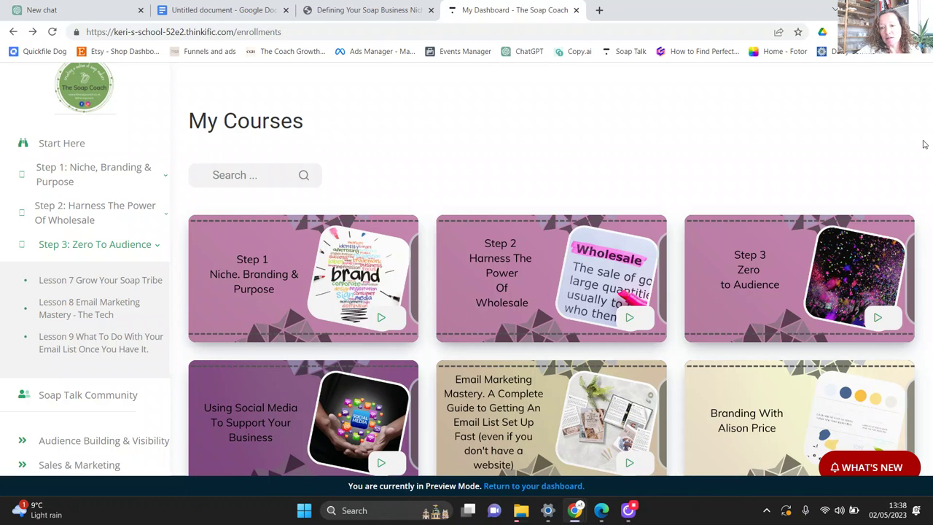
scroll(925, 144, down, 4)
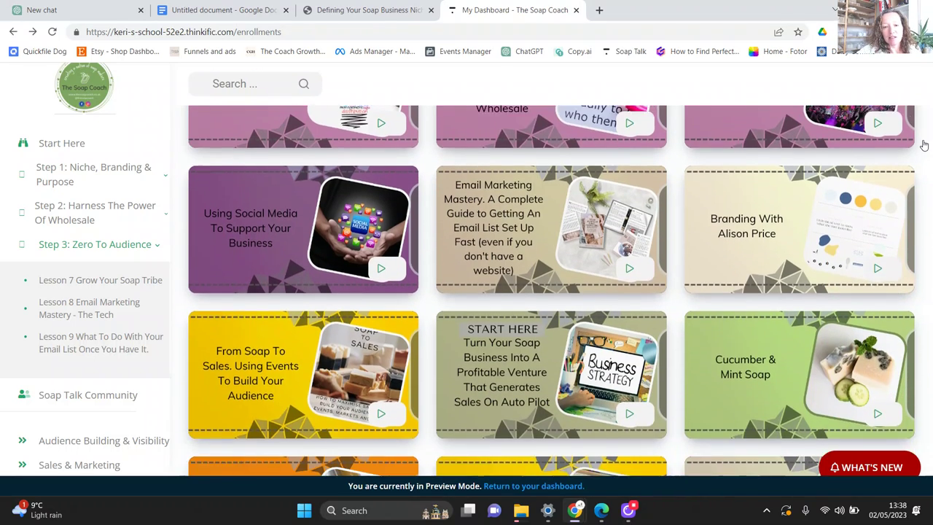
scroll(924, 144, down, 2)
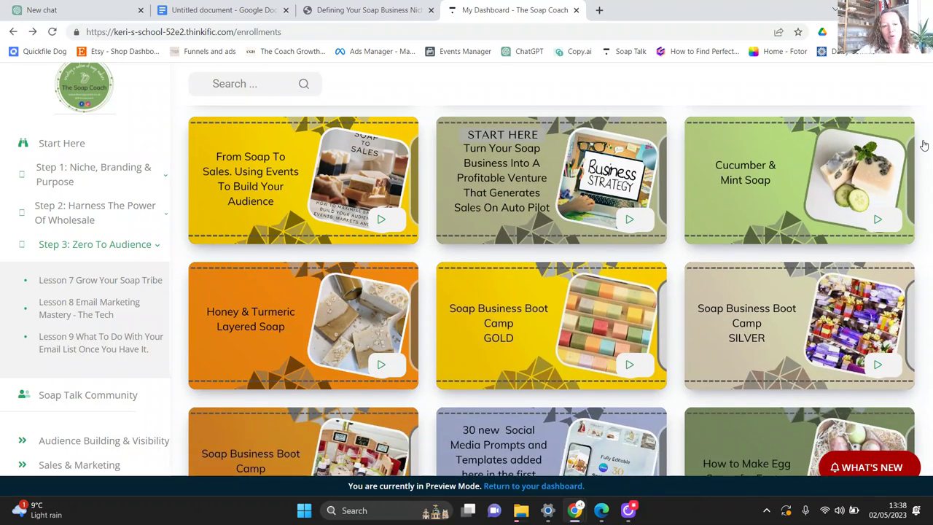
scroll(925, 144, up, 6)
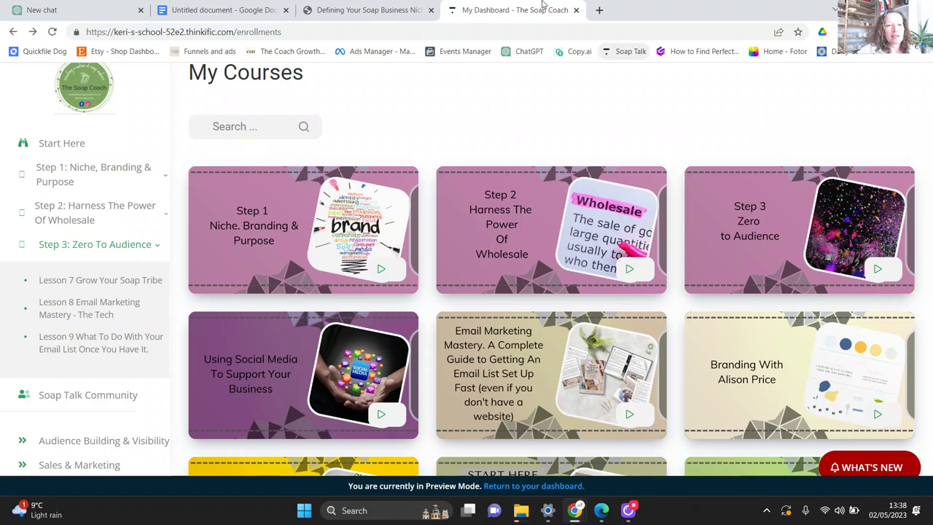
Step: Switch back to ChatGPT to follow the surf- and music-inspired soap niche reply
click(78, 11)
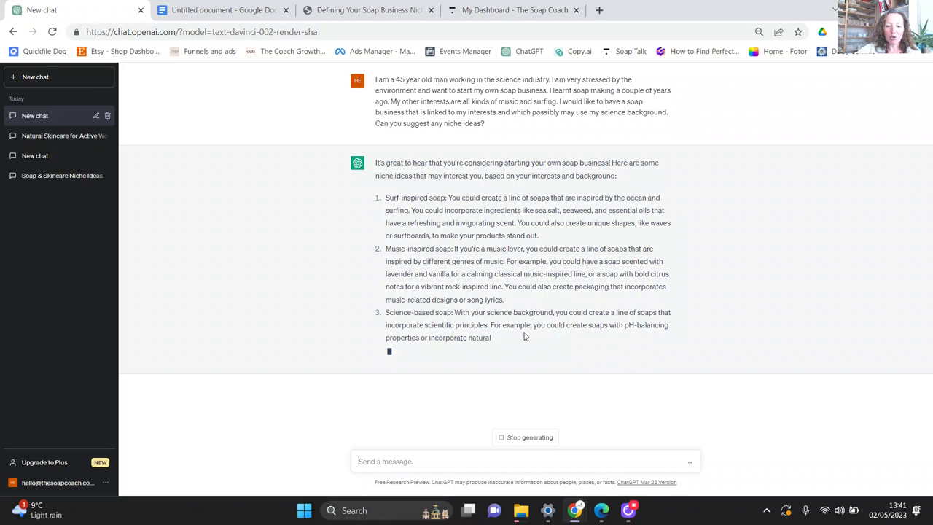
Step: Stop the reply after three ideas and start typing a follow-up asking for more ideas on number 2
click(515, 441)
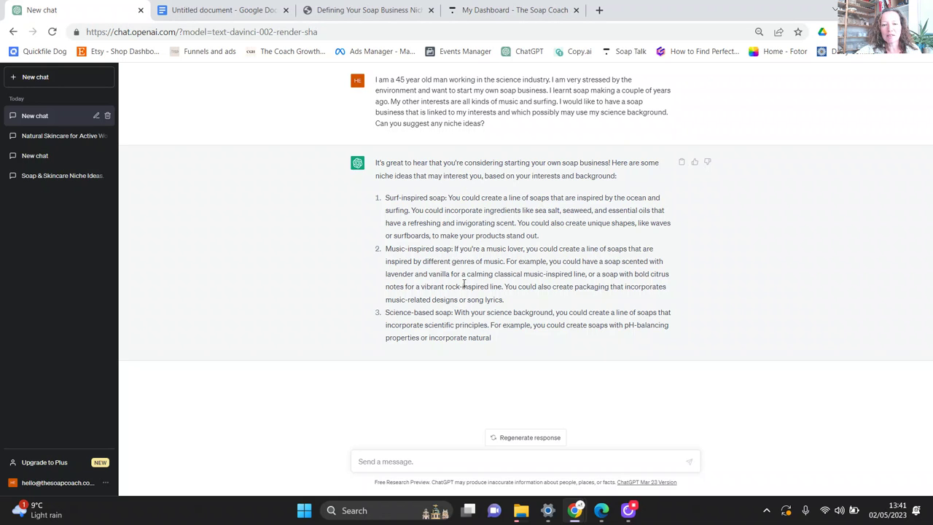
click(430, 466)
text(I reall)
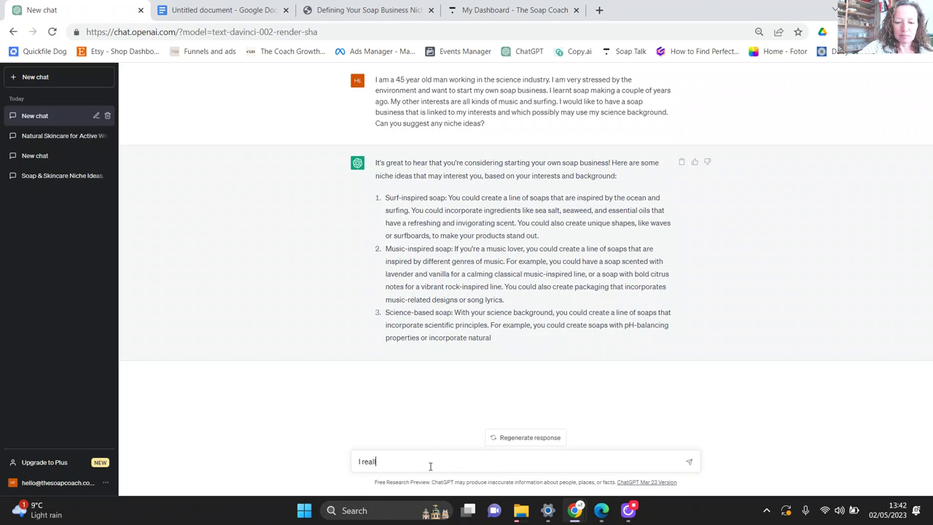
text(y like numb)
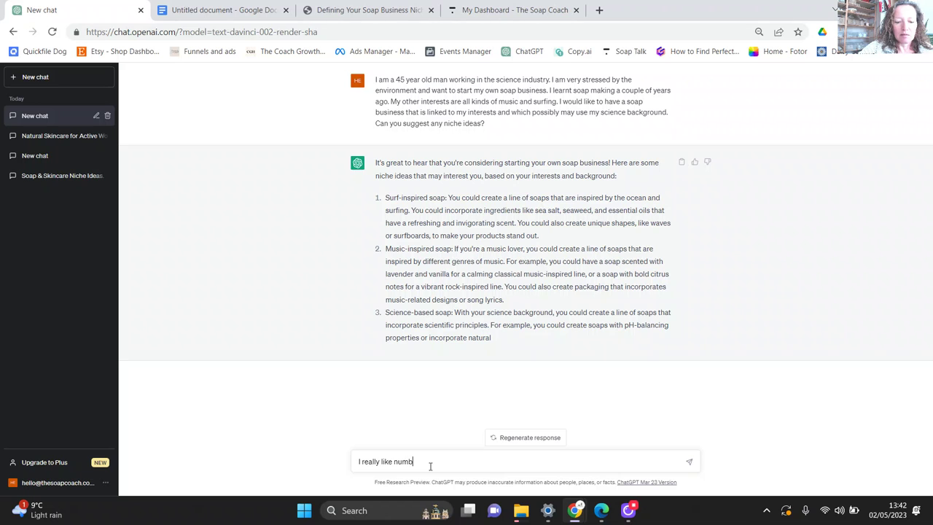
text(er 2 , could you come)
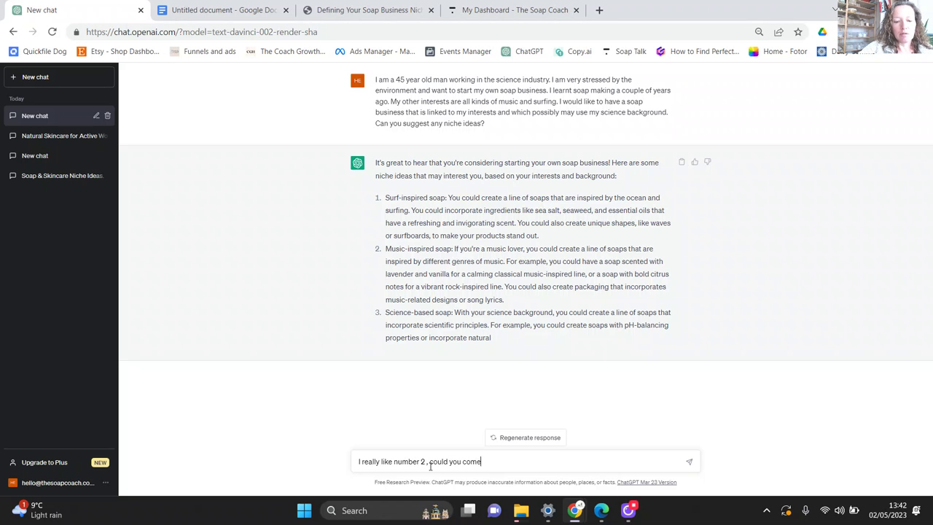
text( up with some mo)
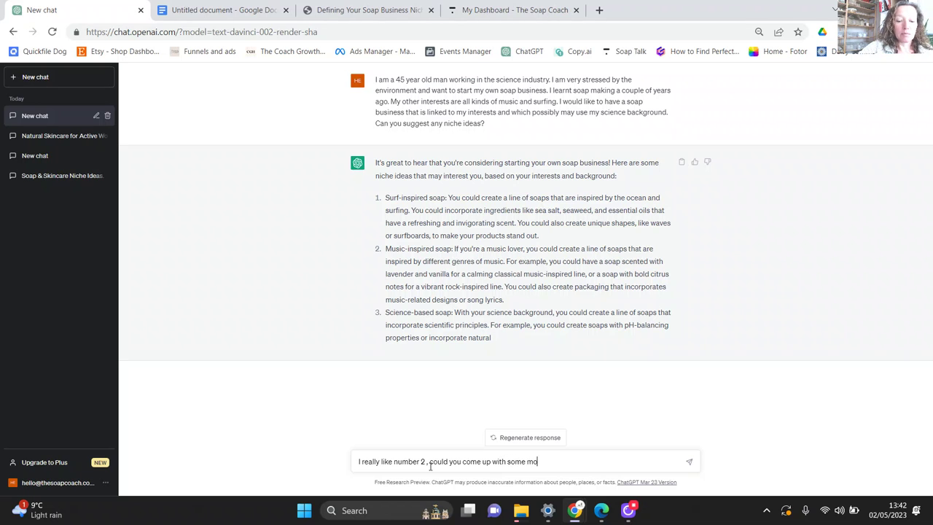
text(re ideas )
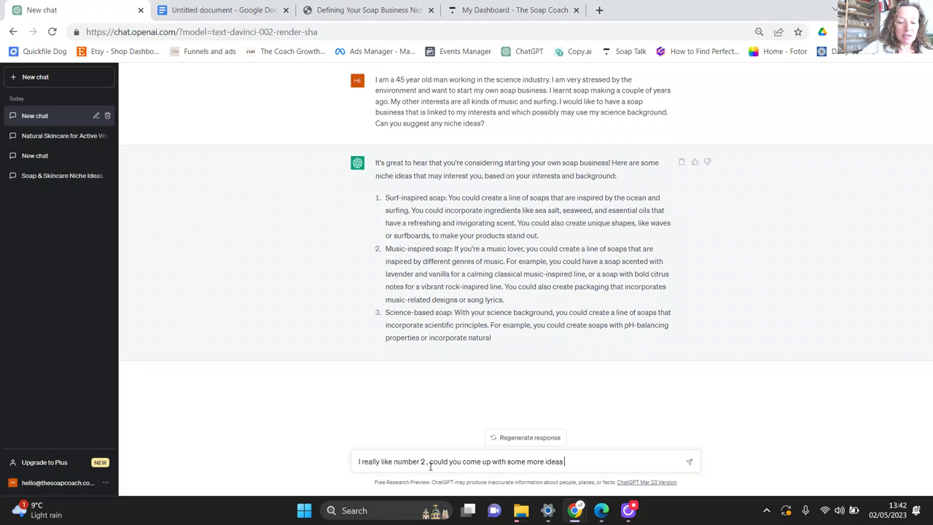
text(about how this c)
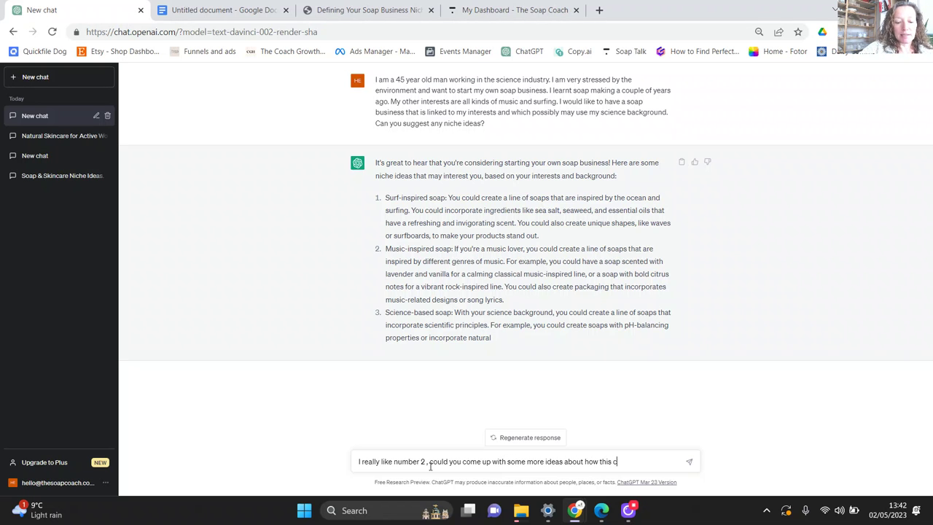
text(ould work)
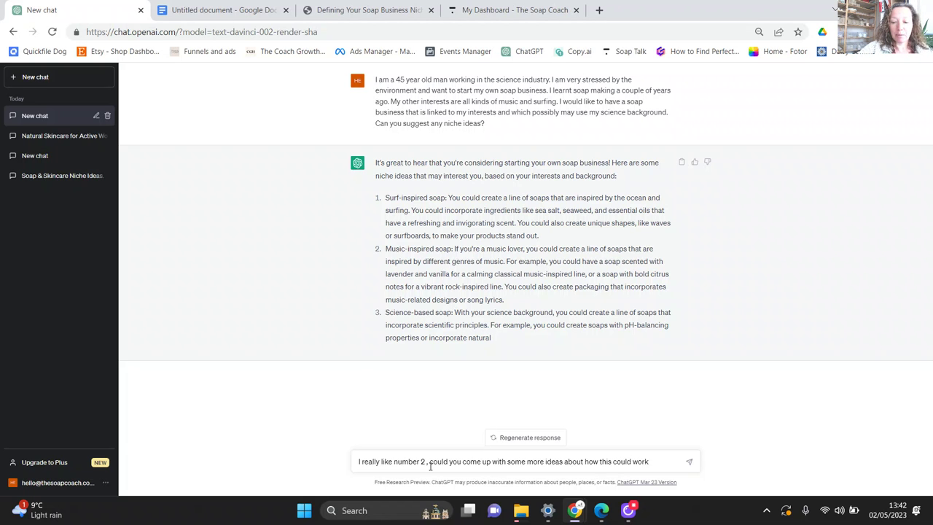
Step: Send the 'I really like number 2' follow-up to get more music-inspired soap ideas
key(Return)
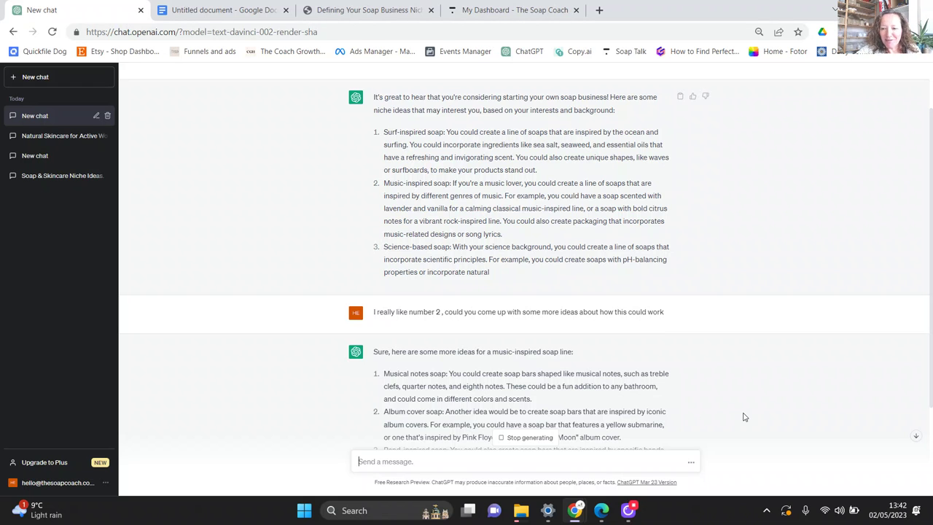
Step: Scroll to the bottom as the reply finishes with Band-inspired, Musical instrument and Song-inspired soap
click(915, 436)
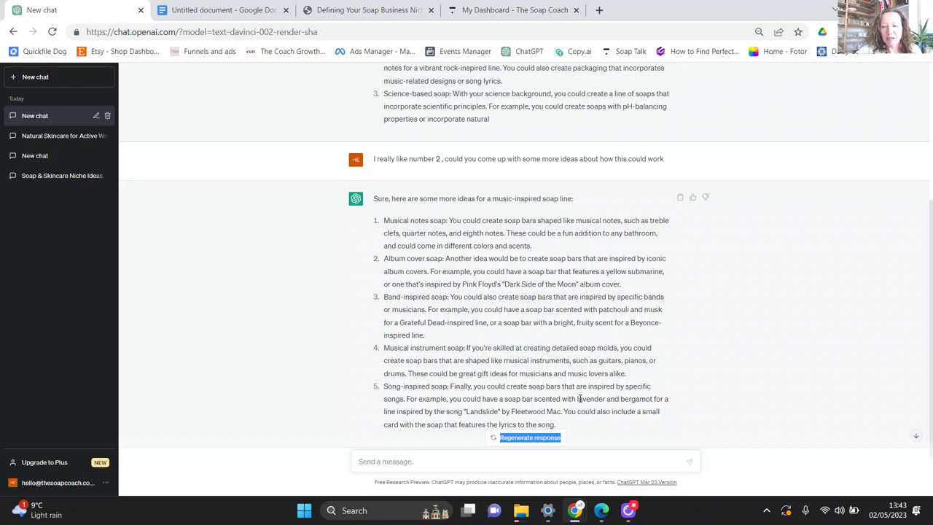
Step: Write a message saying you like theming soaps around music genres and asking for help with ideas
click(917, 436)
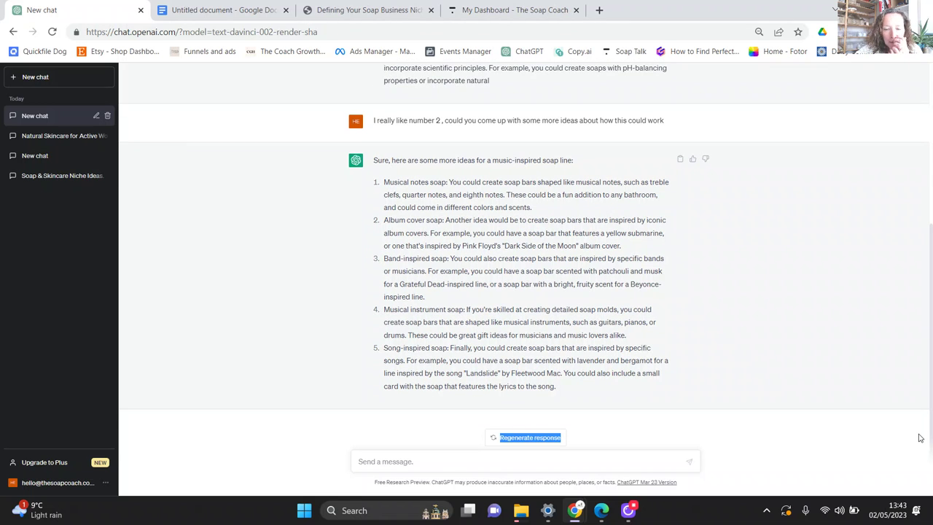
click(598, 462)
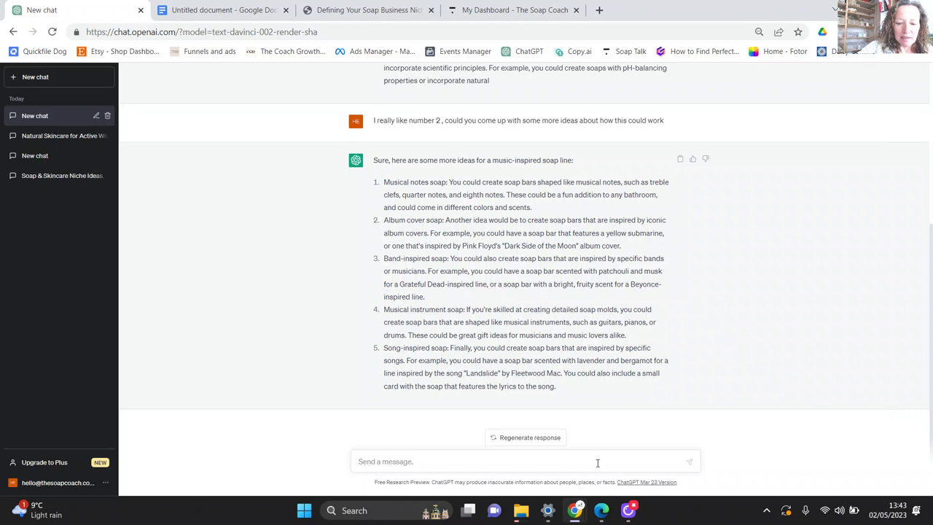
text(I really the idea of theming my si)
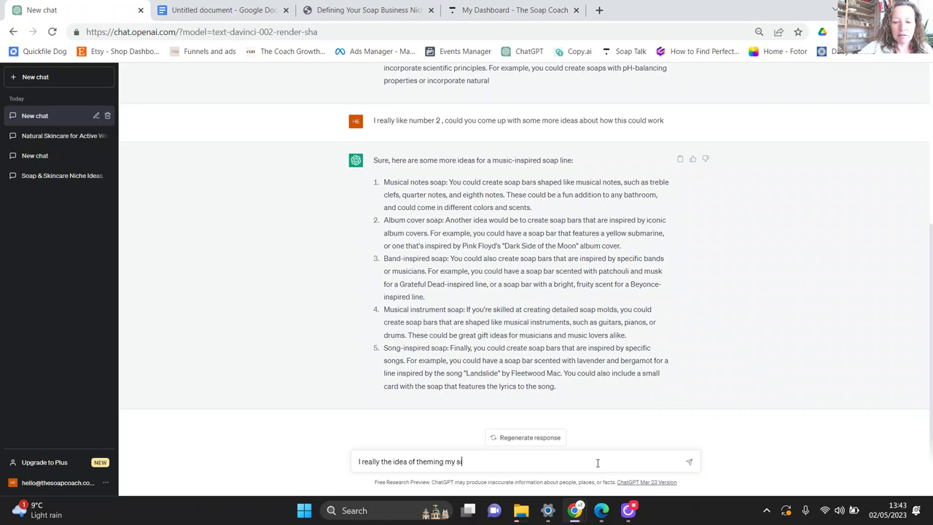
key(BackSpace)
text(oap)
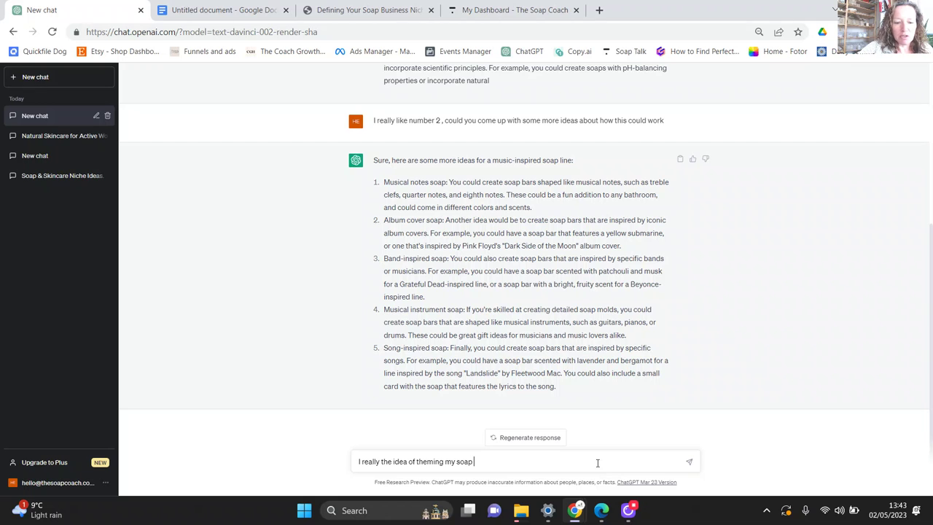
text(s around music genresm)
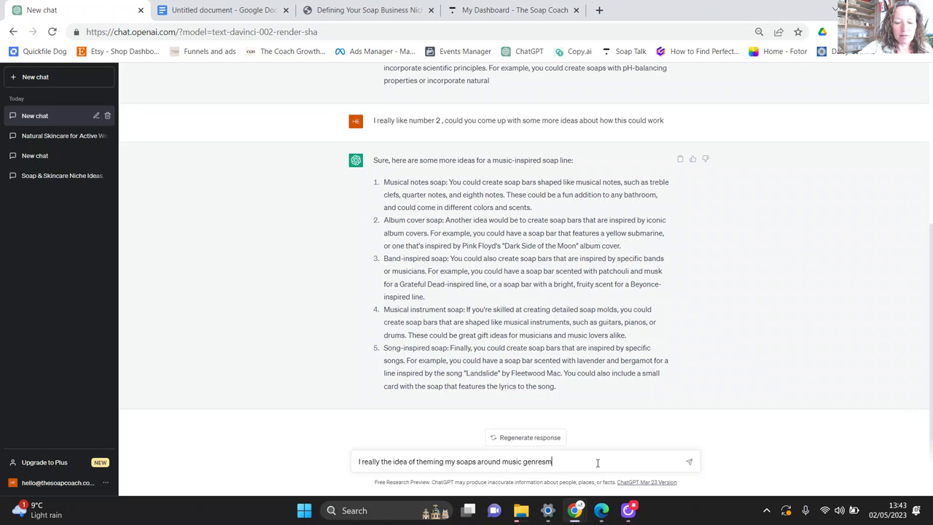
key(BackSpace)
text(, can you f=g)
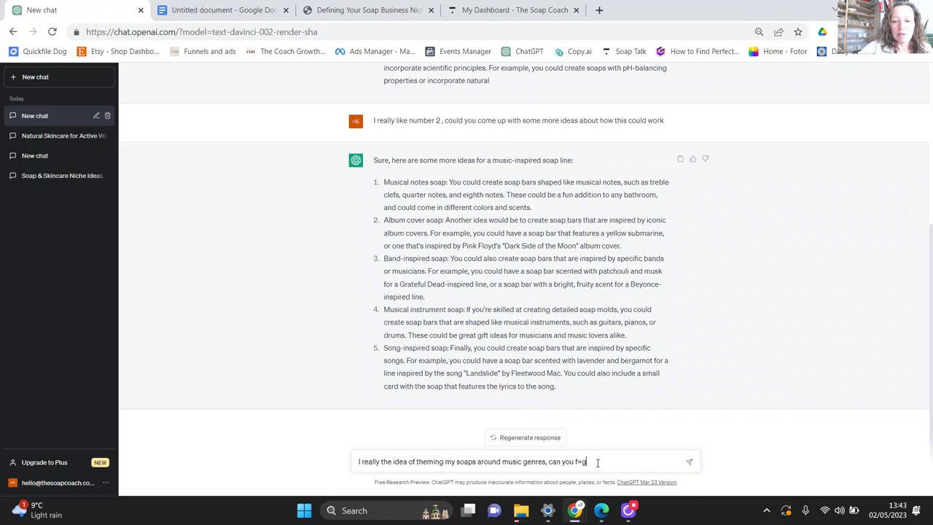
key(BackSpace)
key(BackSpace)
key(BackSpace)
text(help m)
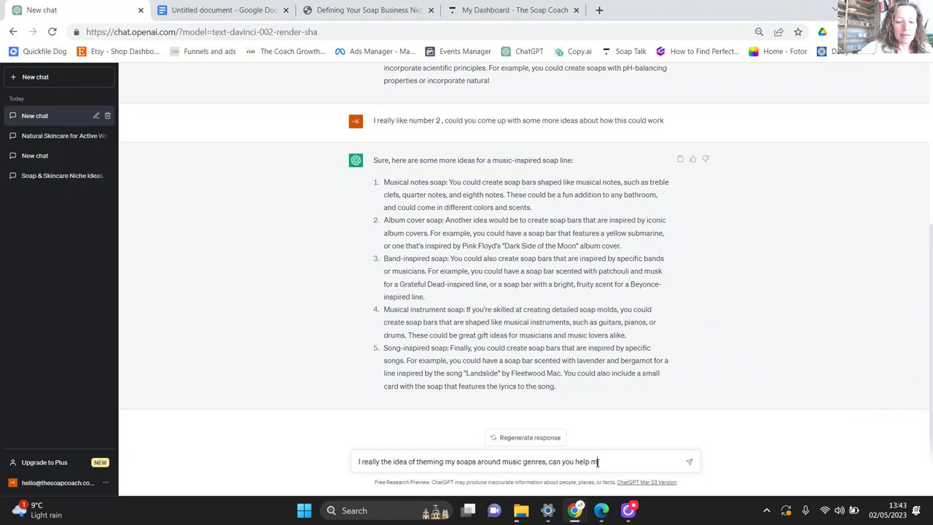
text(e with ideas.)
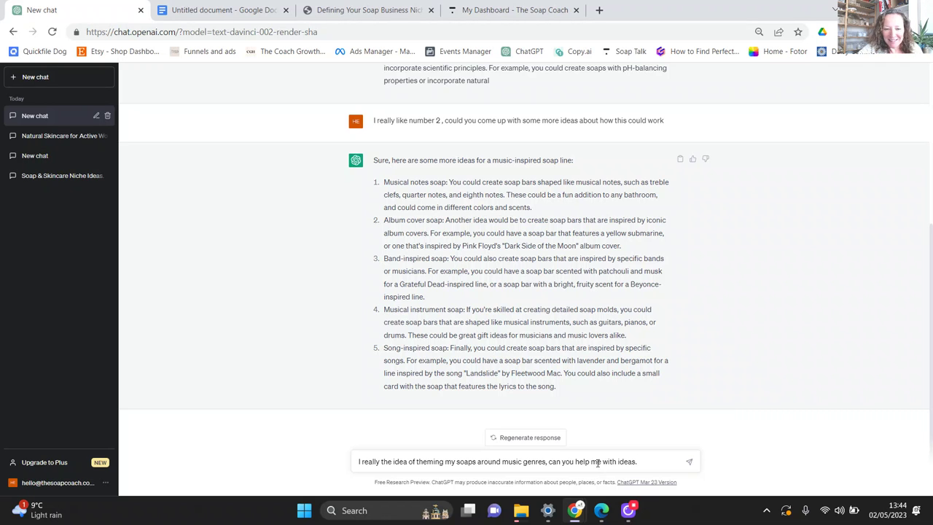
Step: Submit the music-genre theming request and get six themes, from Classical through Pop to Electronic music
click(688, 464)
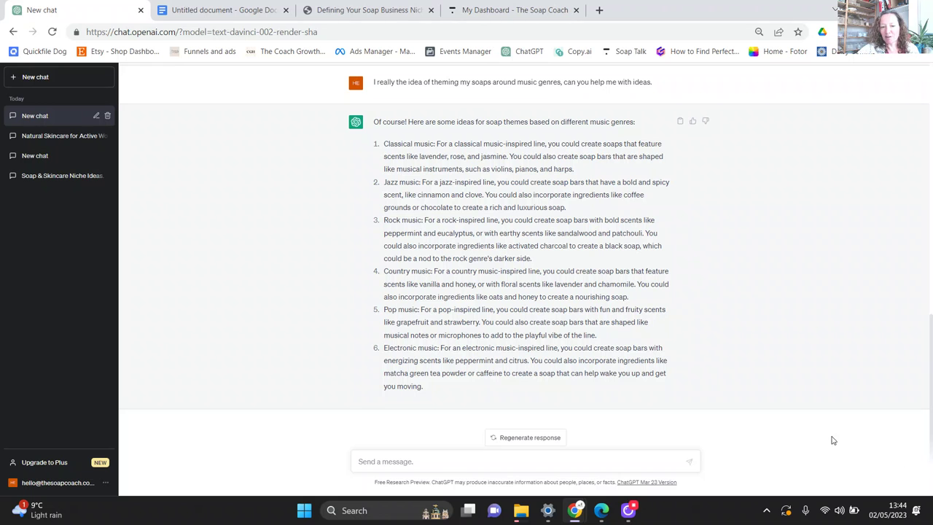
Step: Ask 'That is great, how about a soap name idea for each of the above' and follow the reply to the end
click(589, 463)
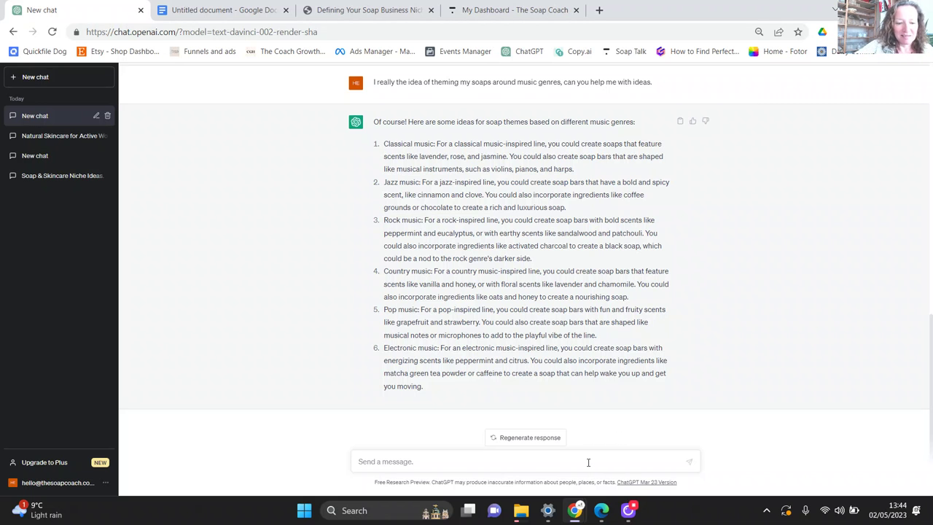
text(That is gg)
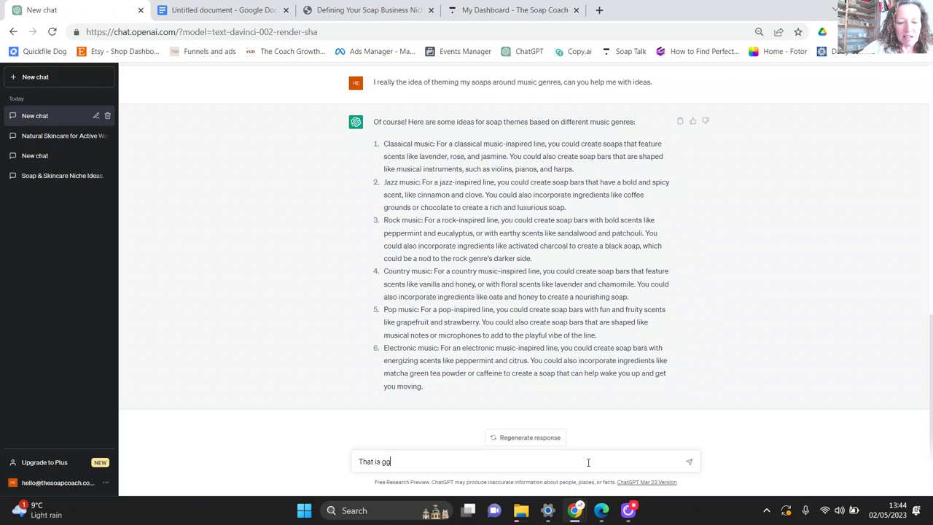
text(re)
key(BackSpace)
text(reat how about)
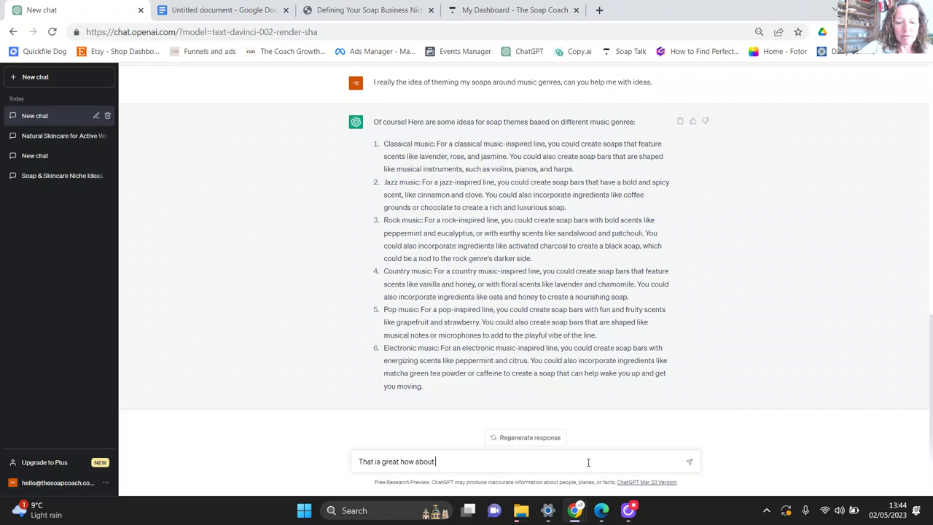
text( an soap)
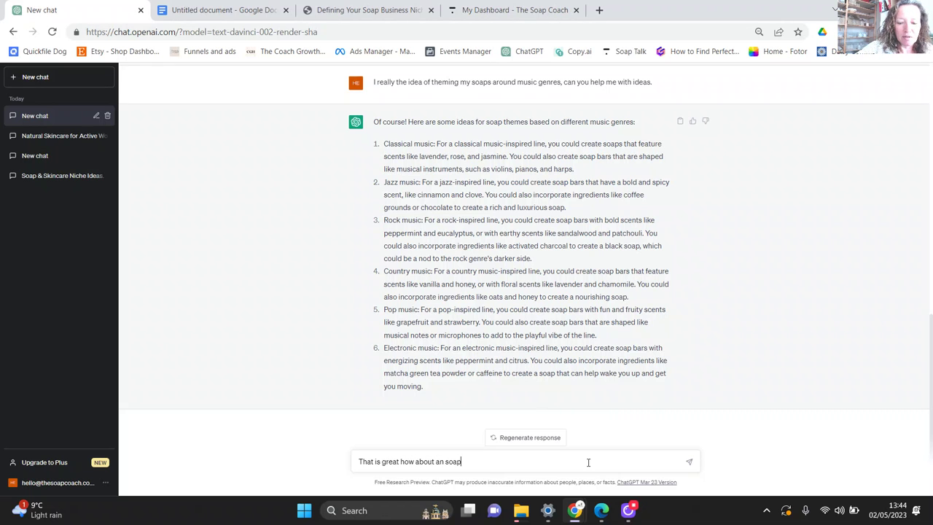
text( name)
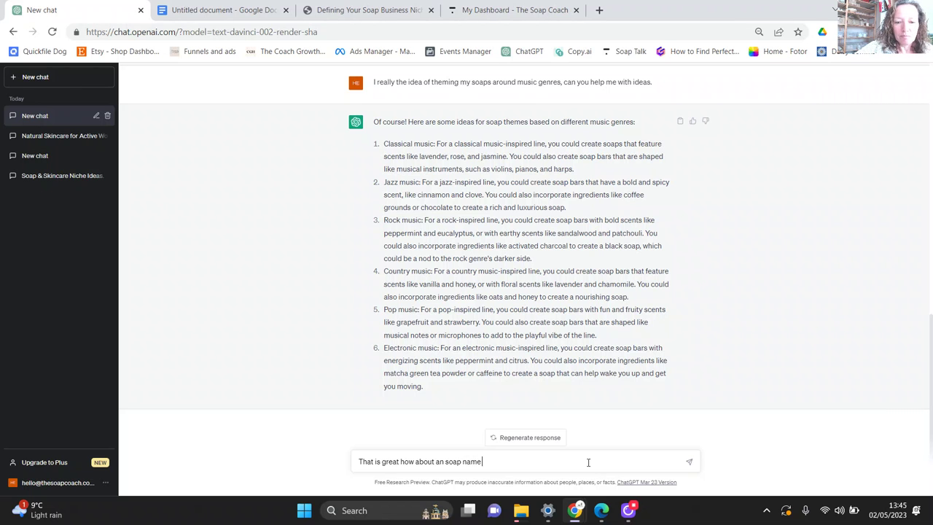
text( idea for )
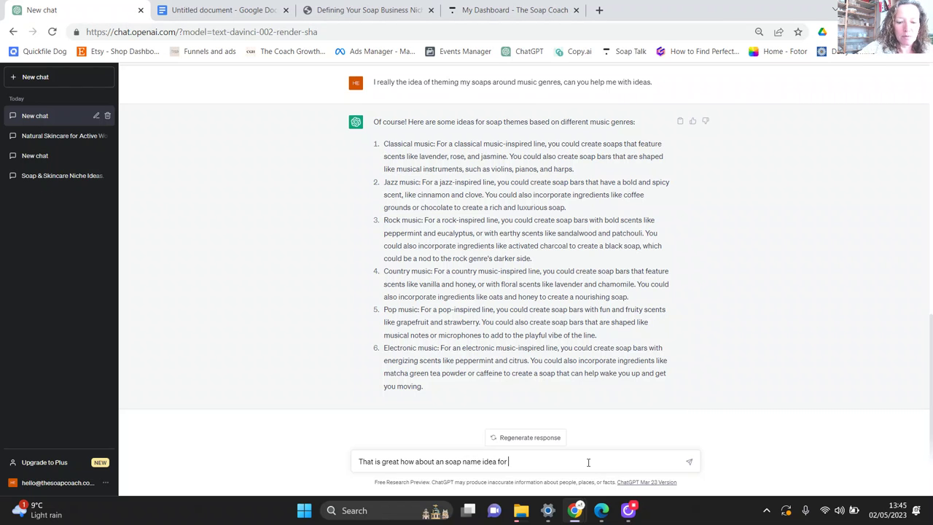
text(each of the above)
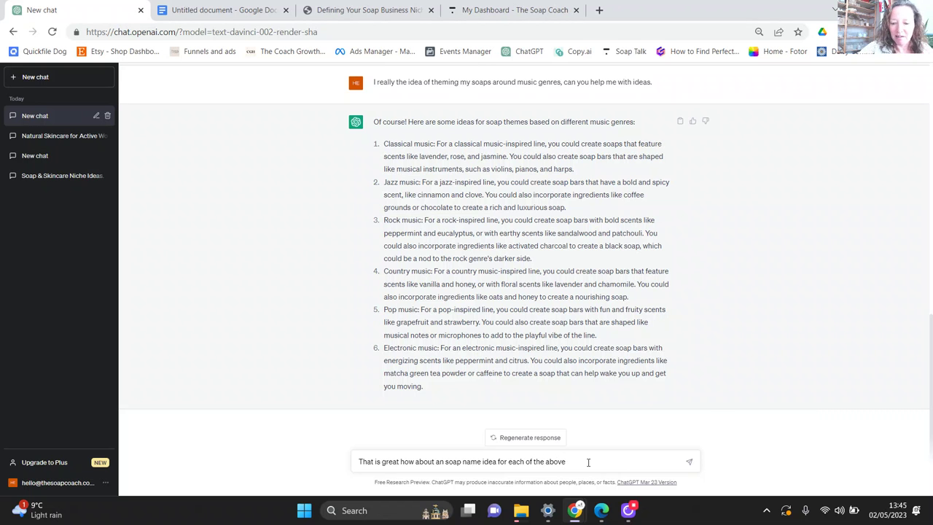
key(Return)
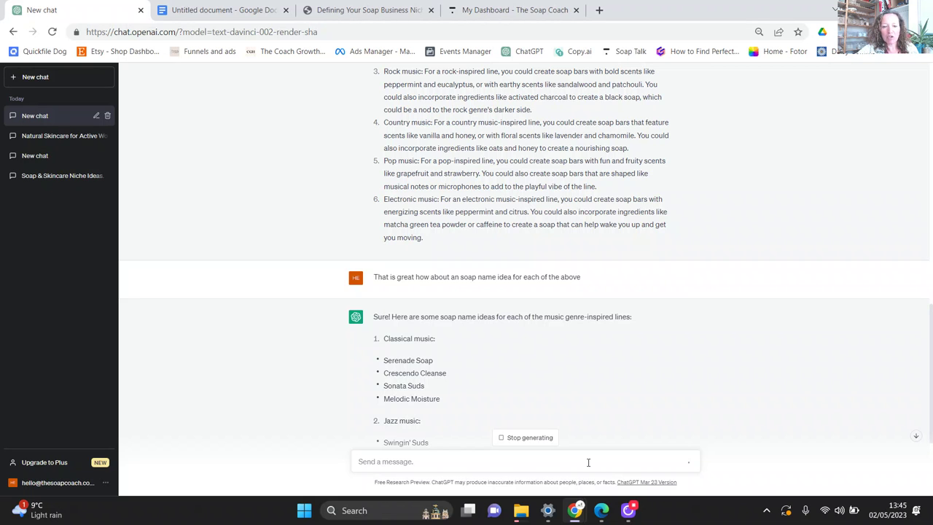
click(916, 437)
triple_click(916, 438)
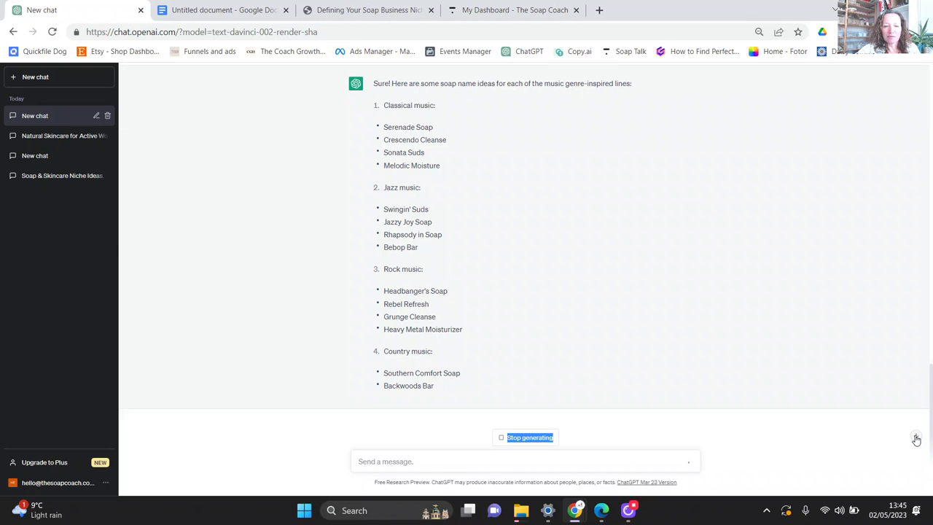
click(917, 438)
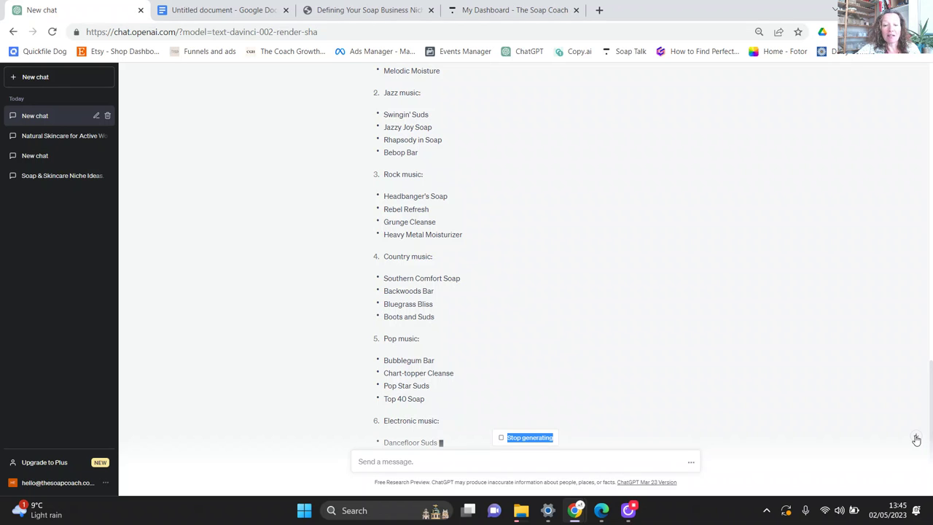
click(917, 438)
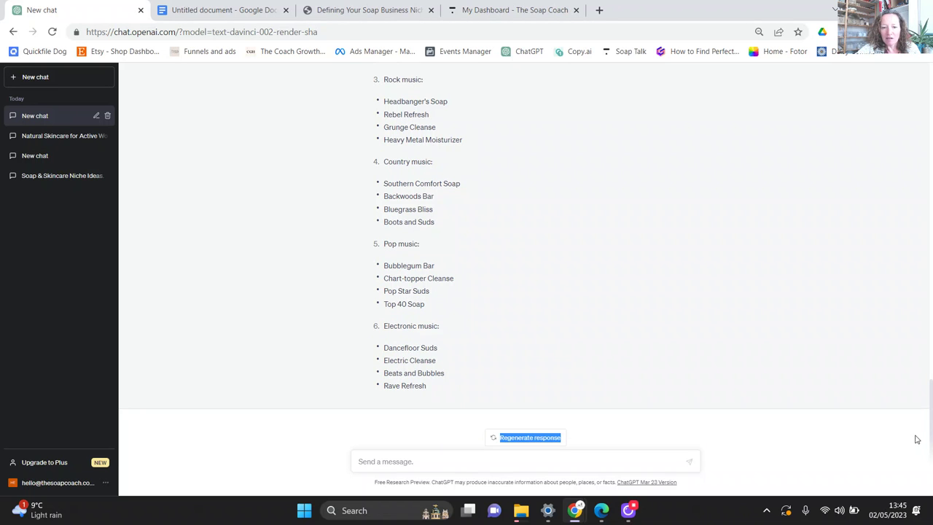
Step: Ask ChatGPT 'And finally how about a name for my business' and scroll to the end of the ten names
click(536, 460)
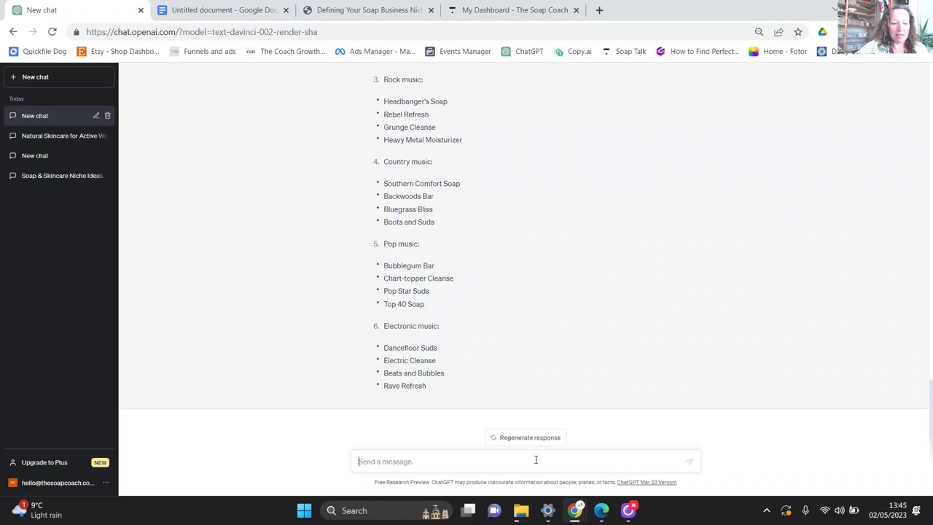
text(And finall)
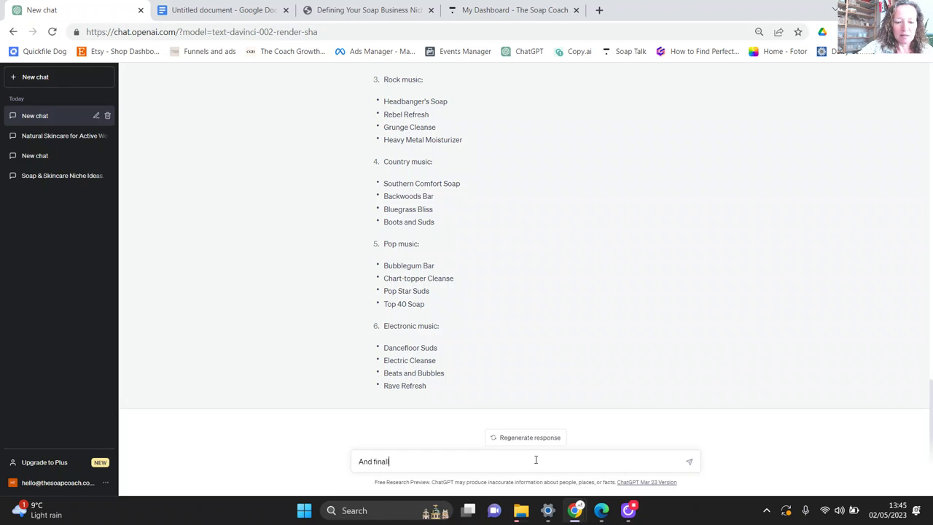
text(y how abou)
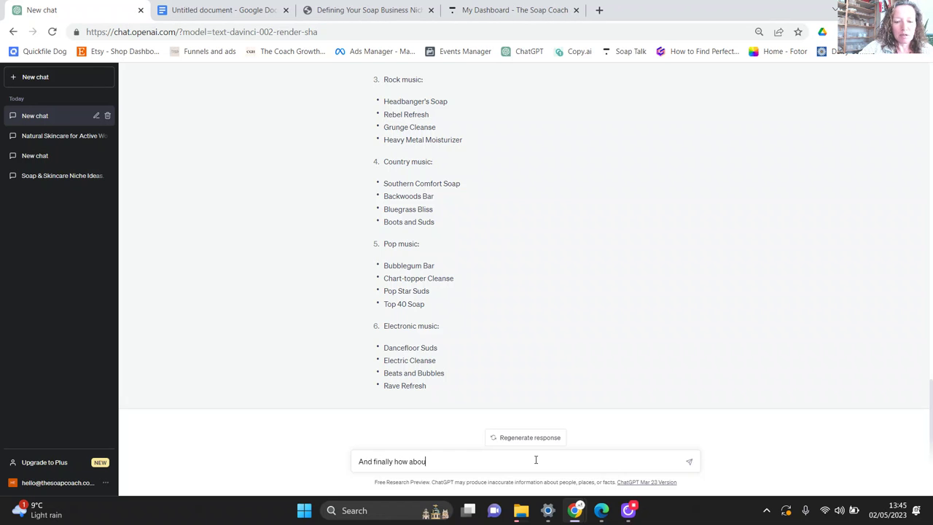
text(t a name for m)
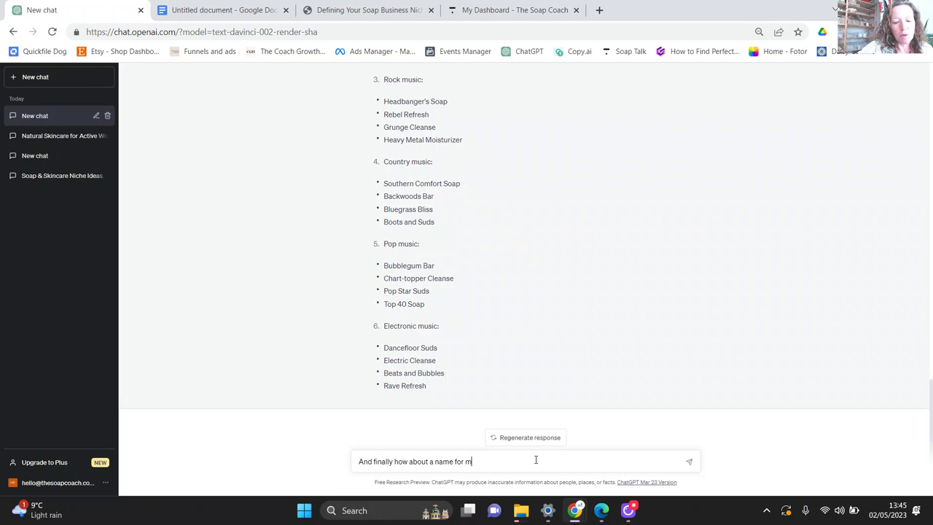
text(y business)
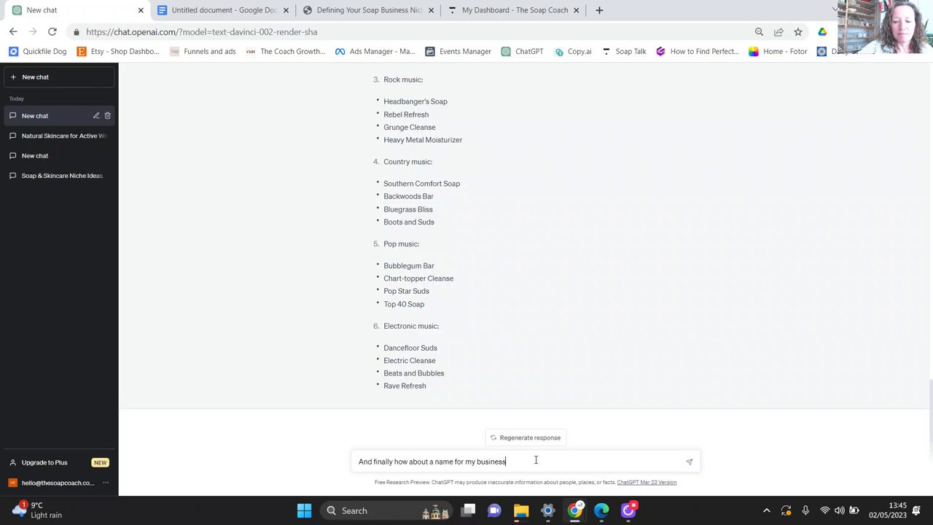
key(Return)
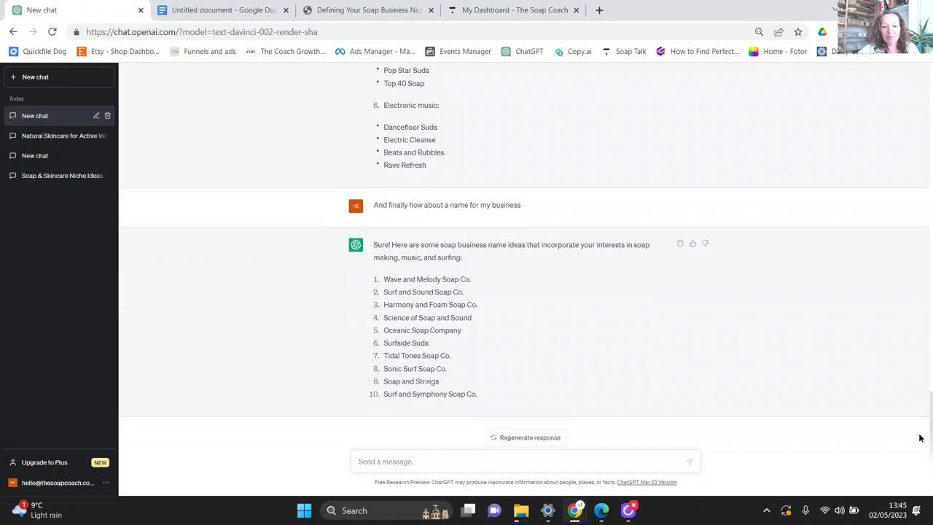
double_click(918, 436)
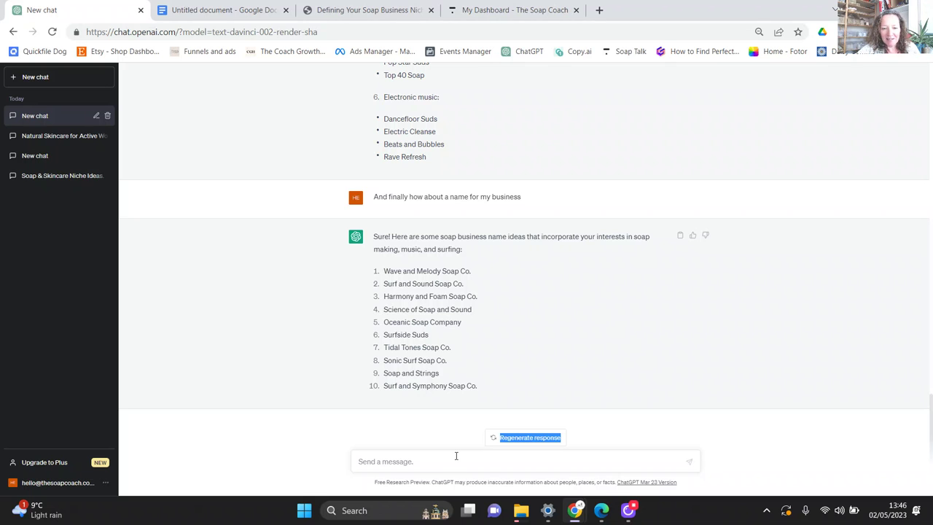
Step: Ask ChatGPT 'can you stick to the mus theme' to get music-only names, The Soap Sessions to The Soap Serenade
click(456, 456)
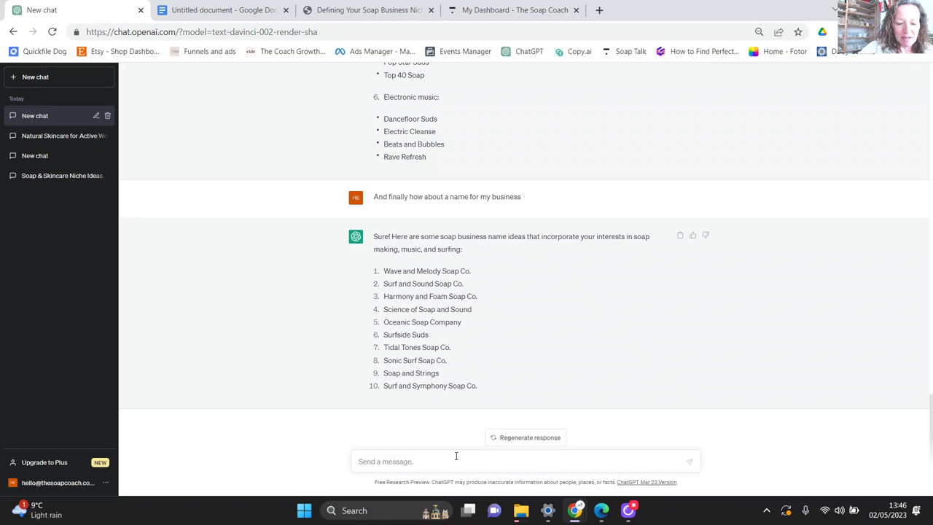
text(can you sti)
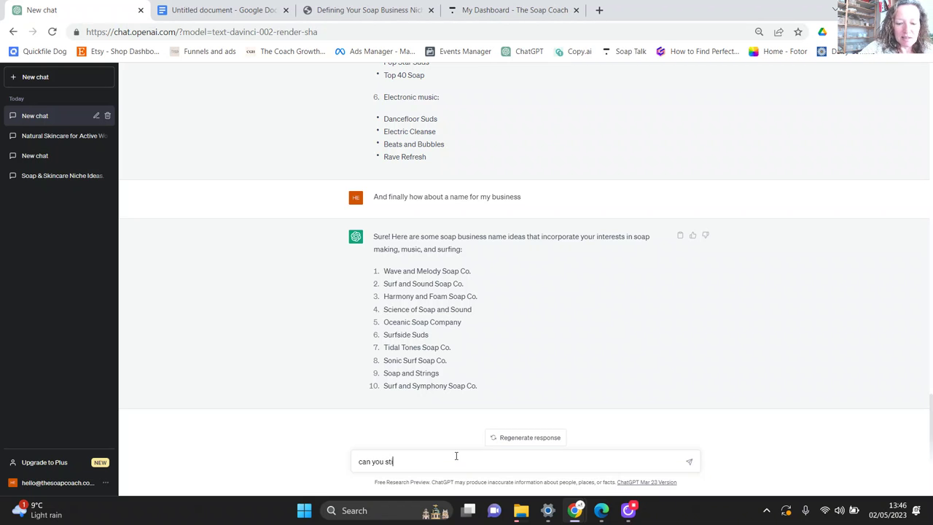
text(ck to the mus)
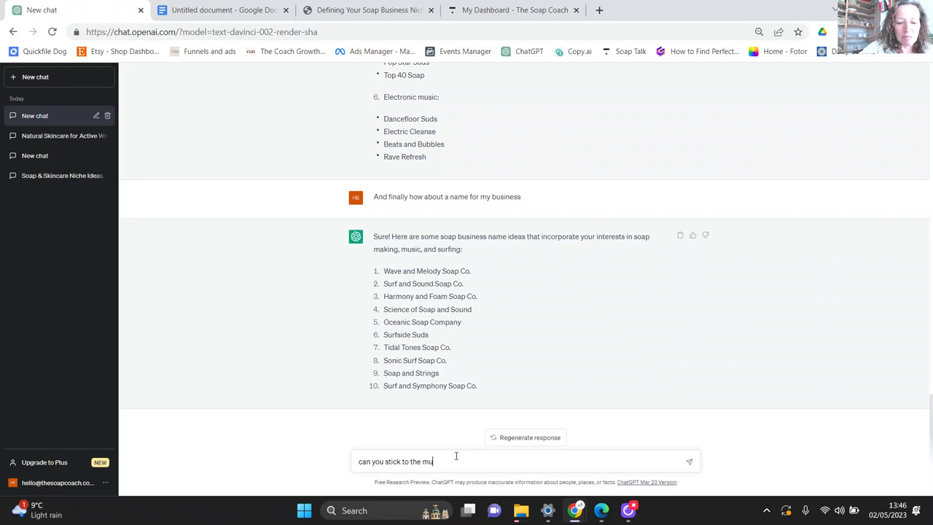
text(theme)
key(Return)
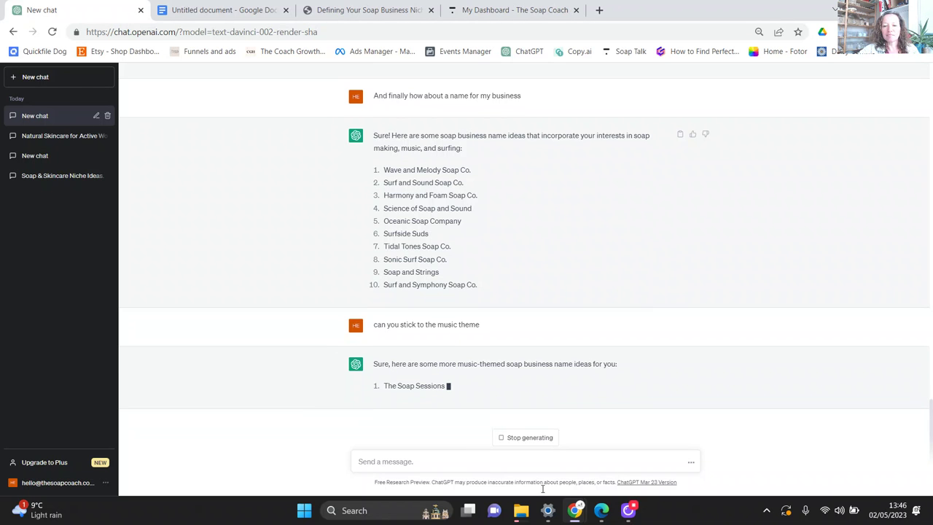
mouse_move(586, 505)
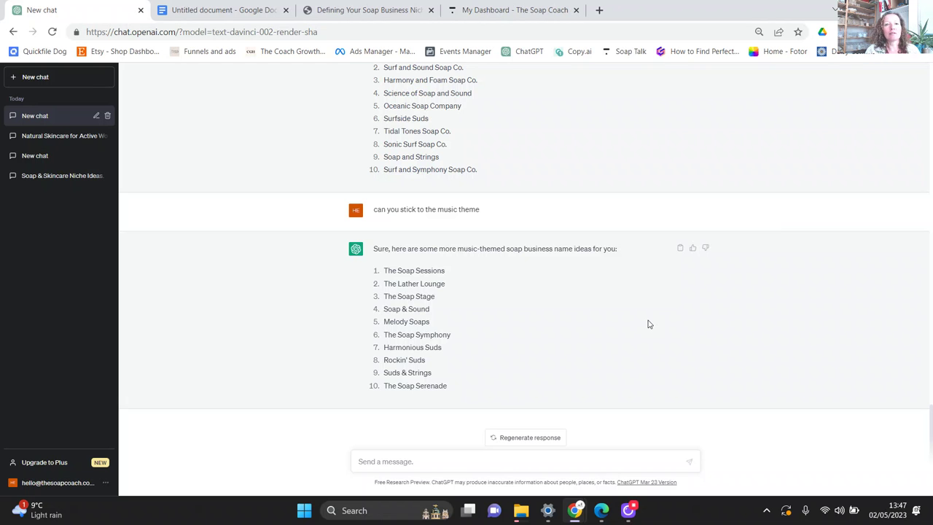
Step: Switch back to The Soap Coach's 'Defining Your Soap Business Niche' post
click(391, 10)
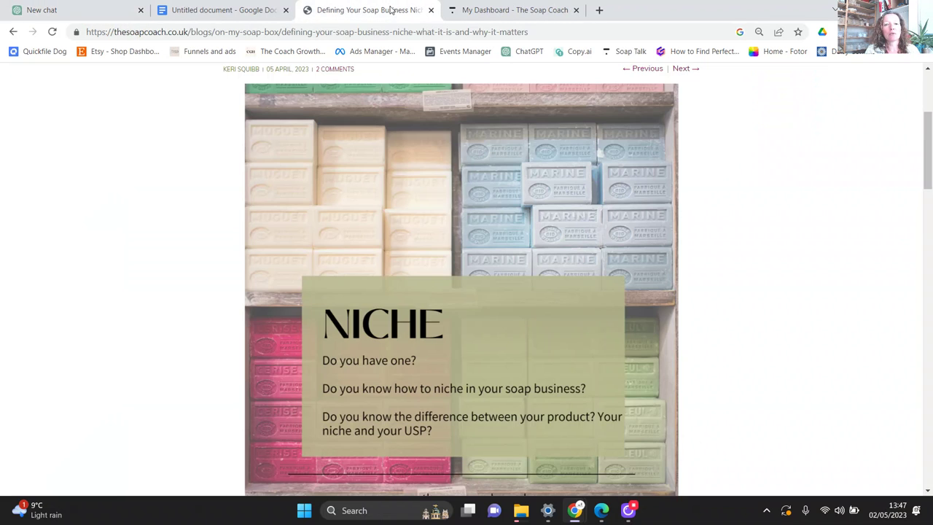